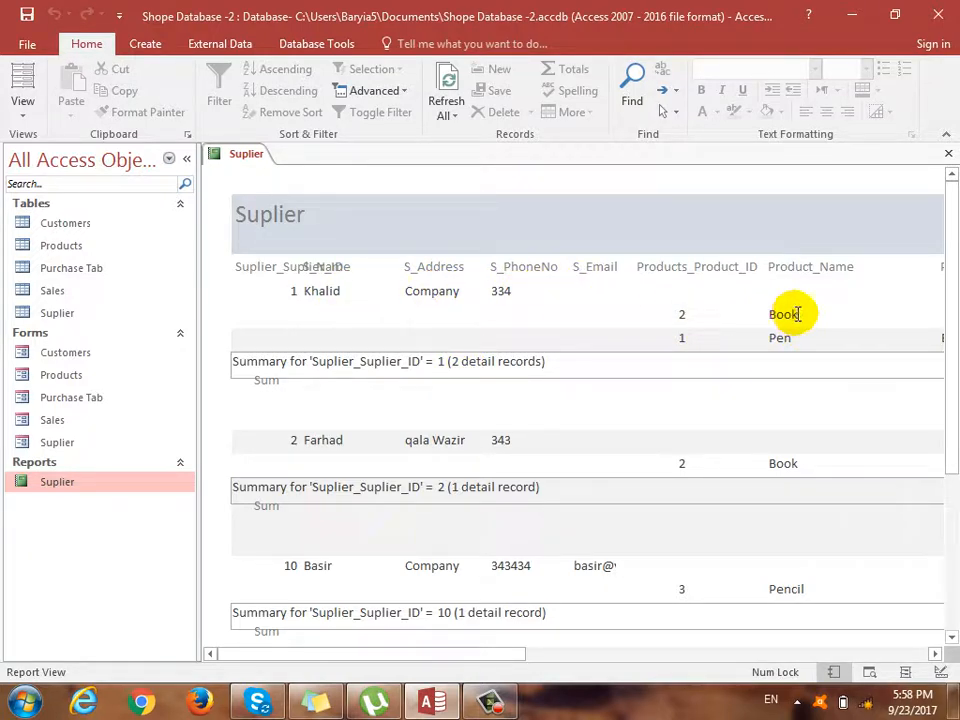
Examine the Suplier report's supplier, product and purchase columns, the per-supplier sums and the grand total row.
drag(495, 652, 700, 650)
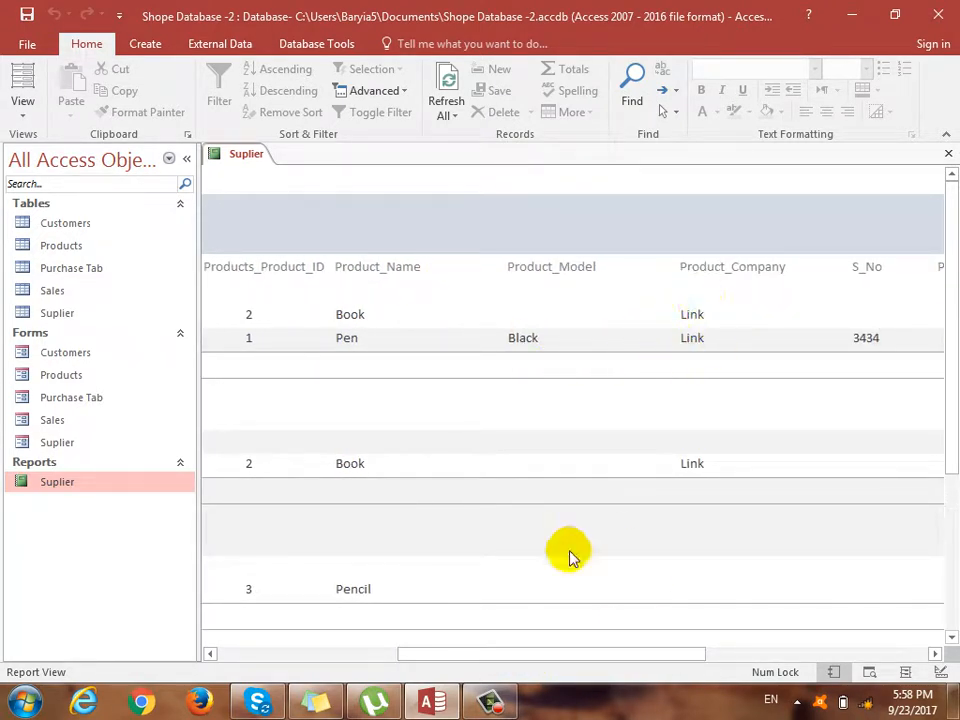
drag(588, 662, 792, 652)
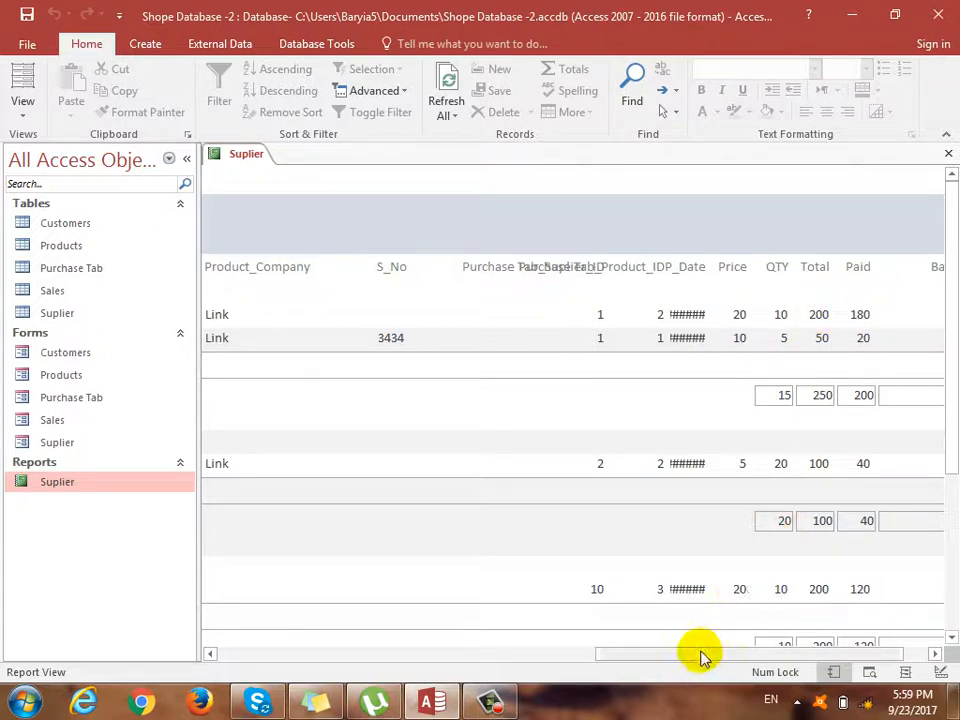
drag(703, 651, 768, 655)
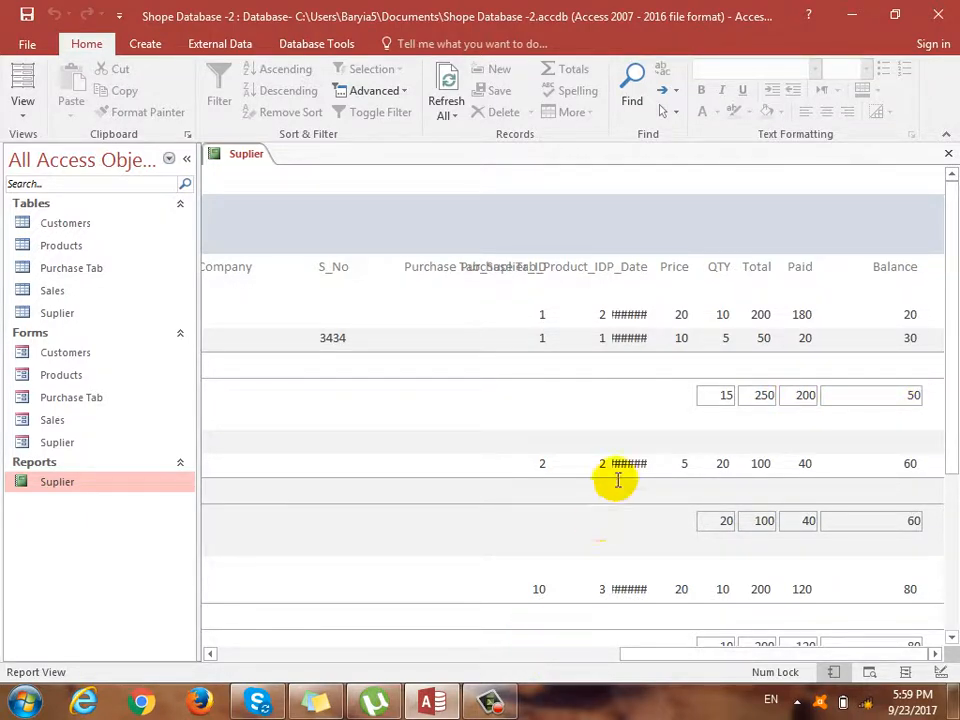
scroll(777, 405, down, 3)
scroll(718, 450, down, 5)
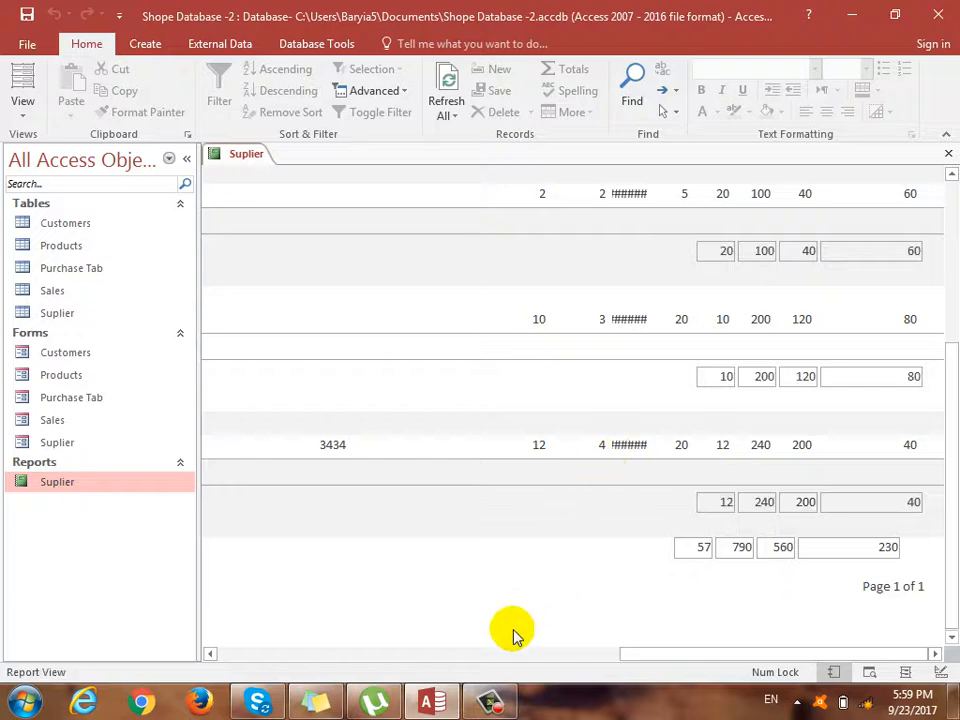
drag(724, 655, 300, 655)
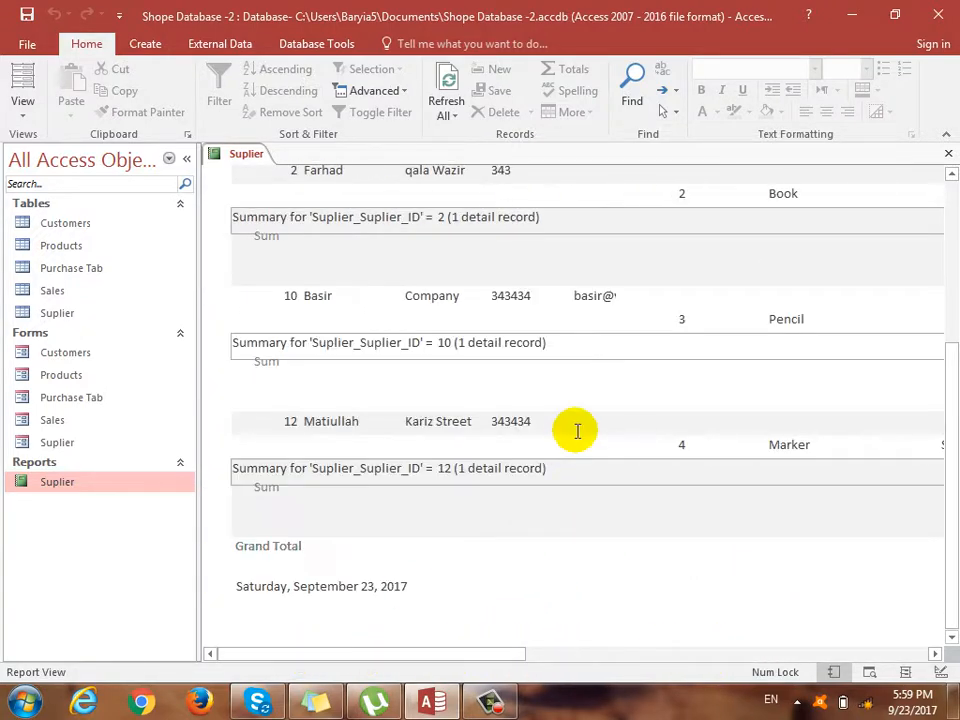
scroll(578, 429, up, 7)
scroll(581, 426, up, 2)
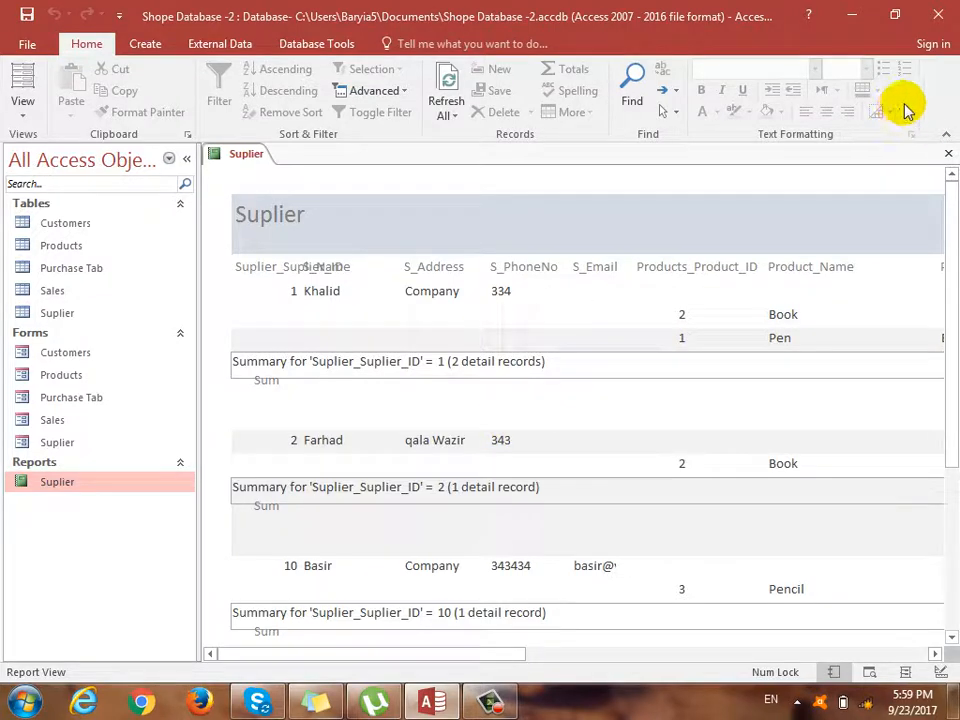
Close the Suplier report and permanently delete it from the database.
click(949, 154)
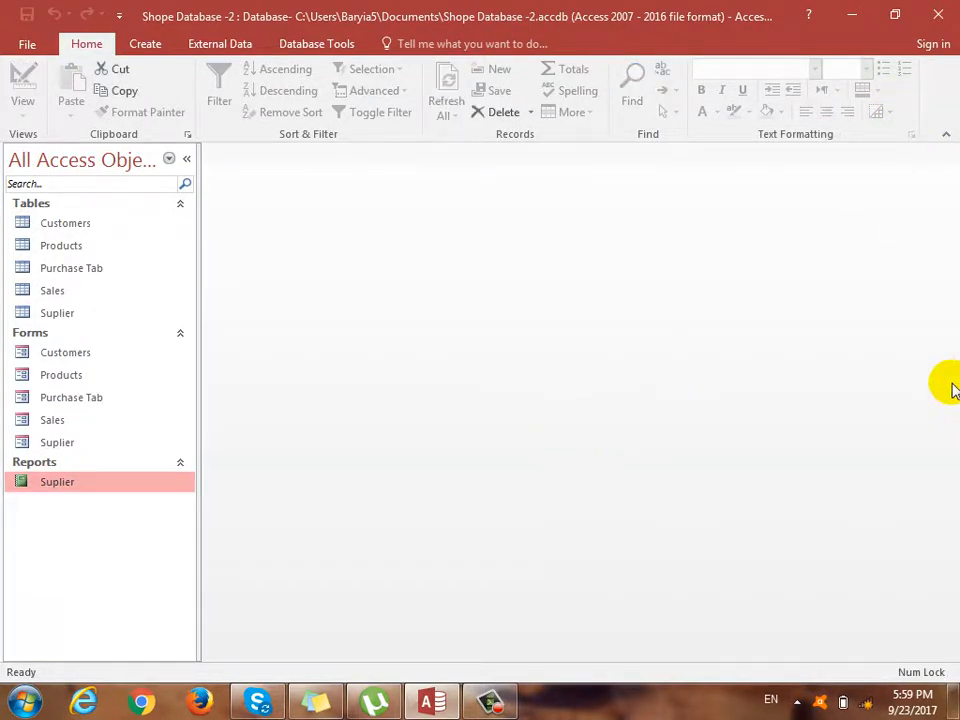
right_click(107, 484)
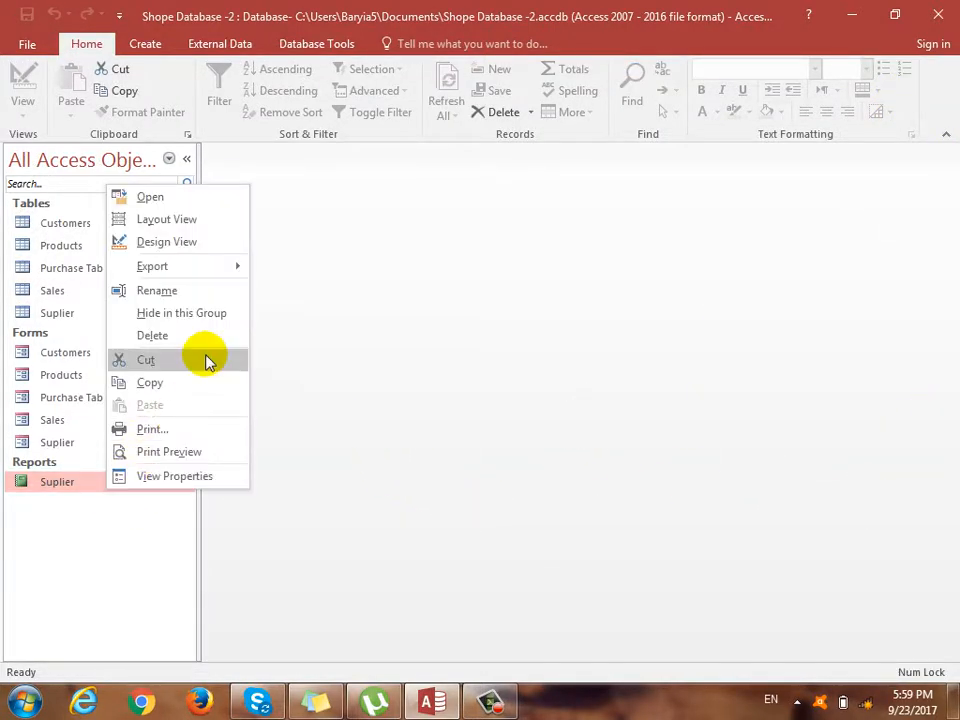
click(190, 338)
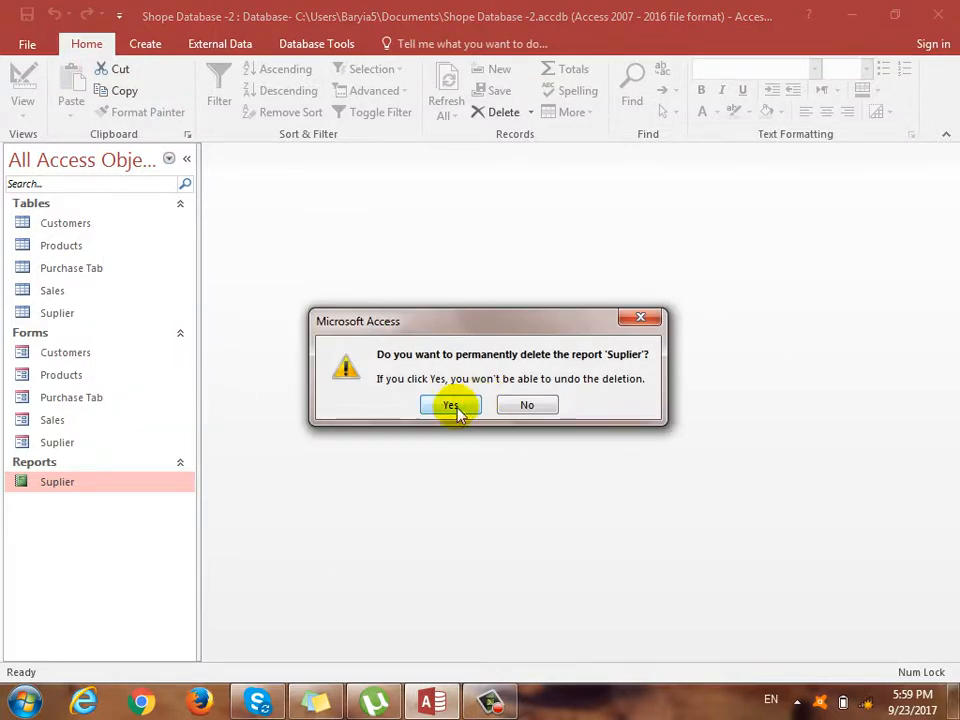
click(453, 408)
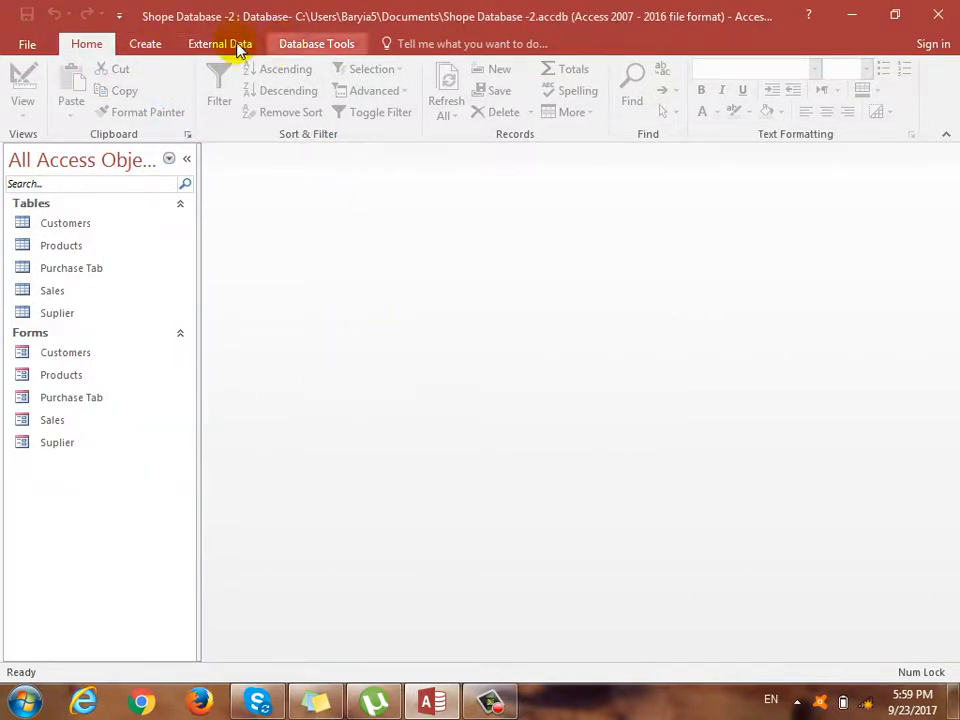
Start a new report with the Report Wizard and add all fields of the Suplier table.
click(158, 43)
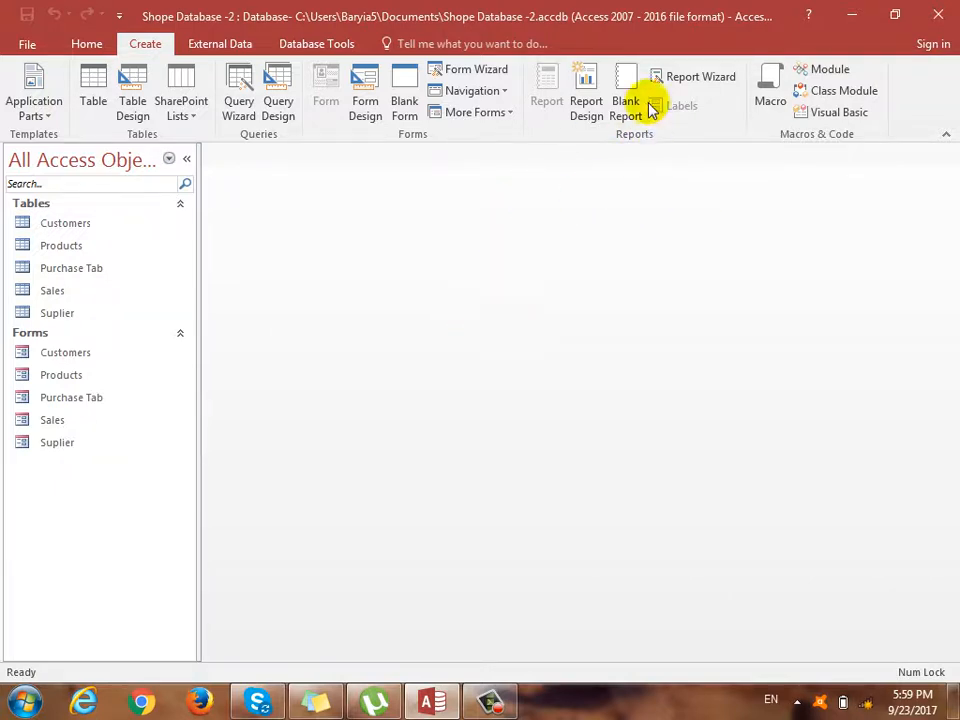
click(695, 77)
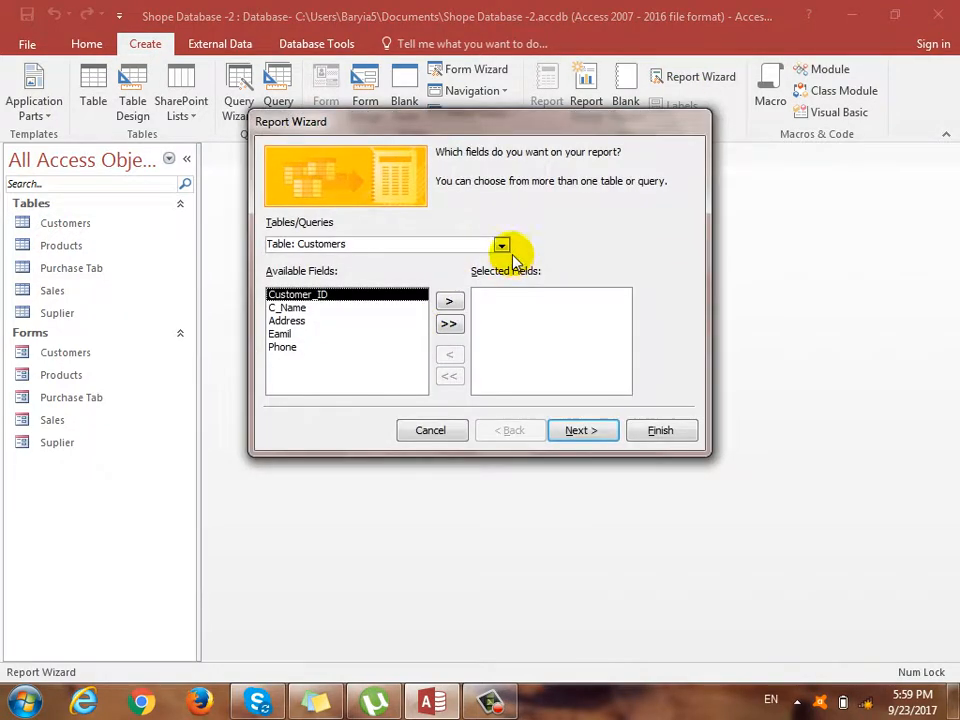
click(501, 245)
click(450, 313)
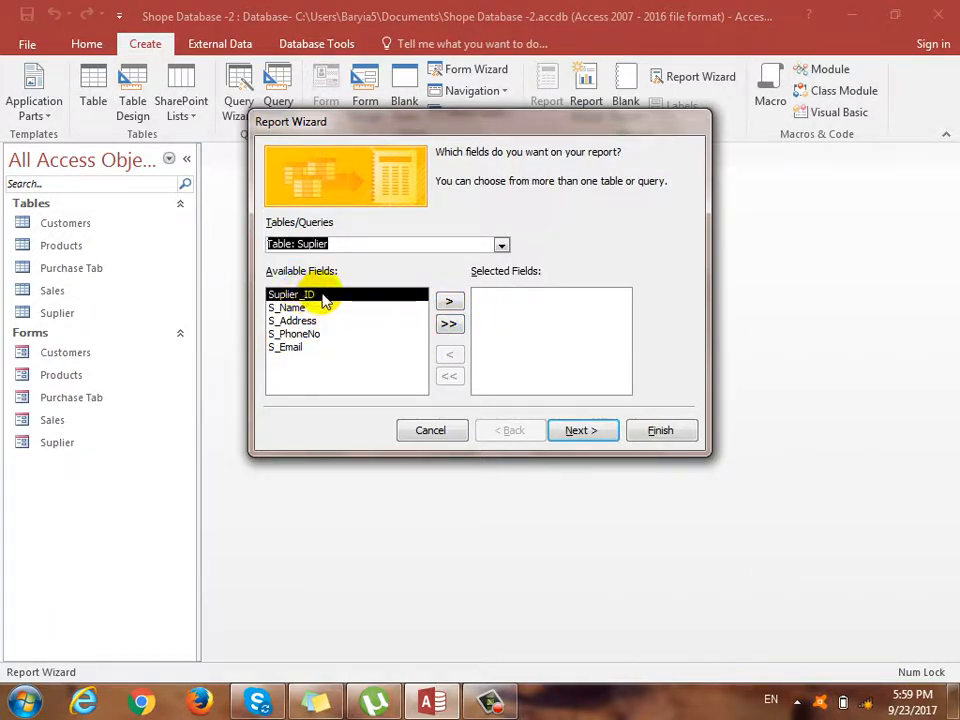
click(450, 328)
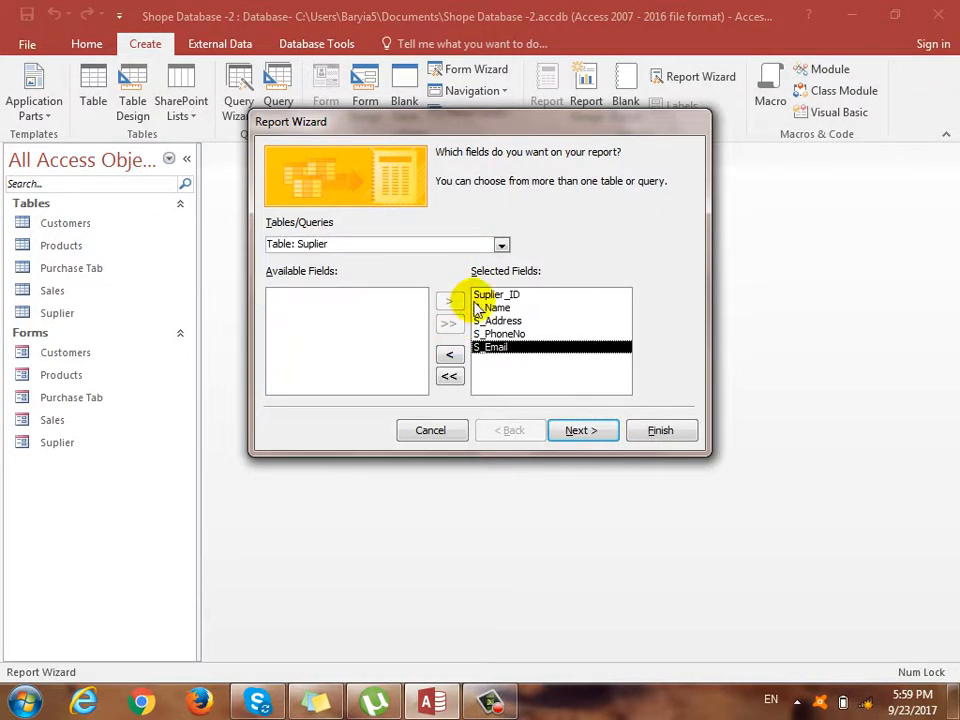
Add the P_Date, Price, QTY, Total, Paid and Balance fields from the Purchase Tab table to the report.
click(501, 246)
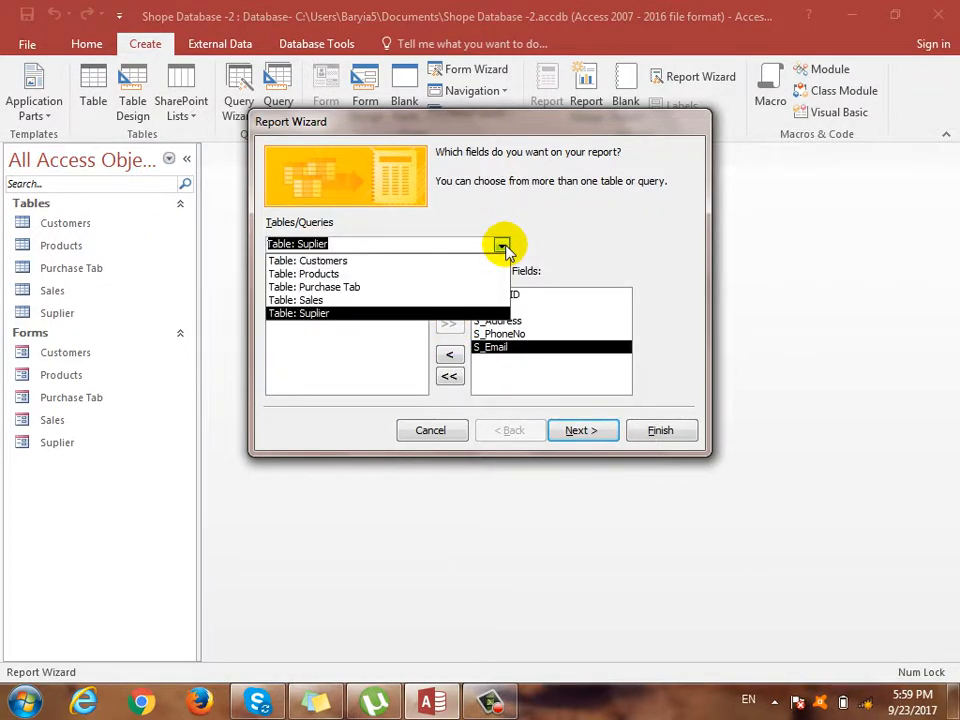
click(463, 288)
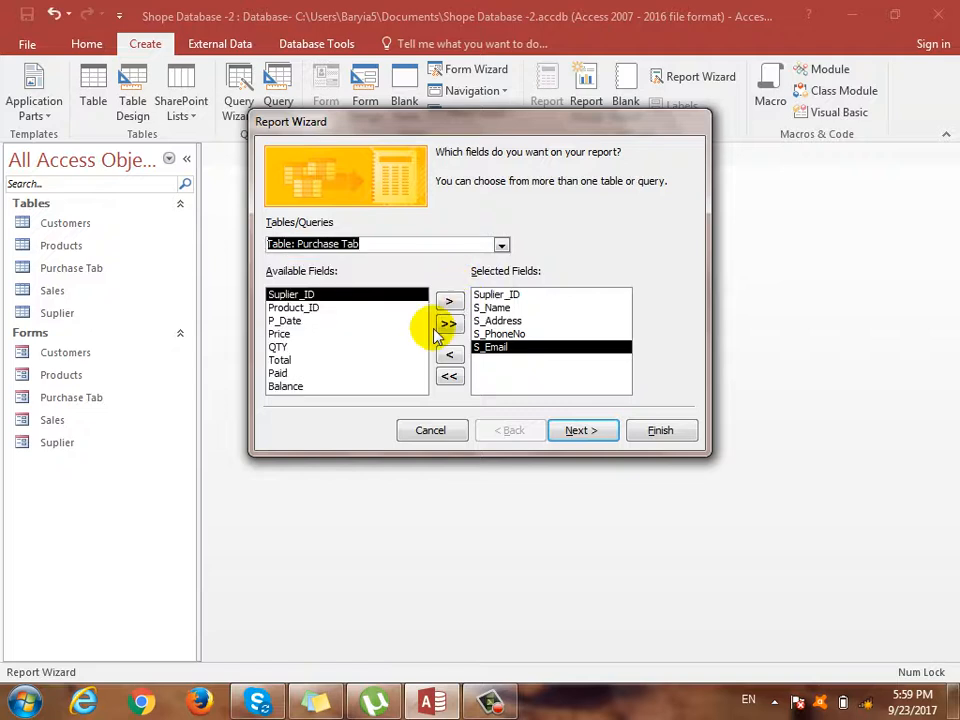
click(508, 295)
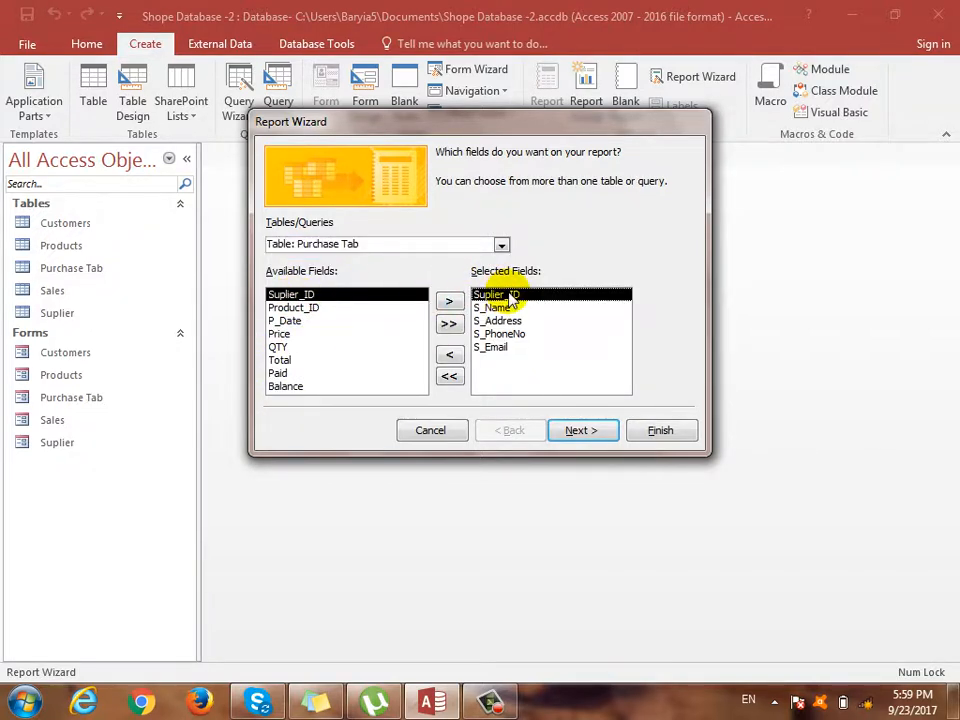
click(303, 307)
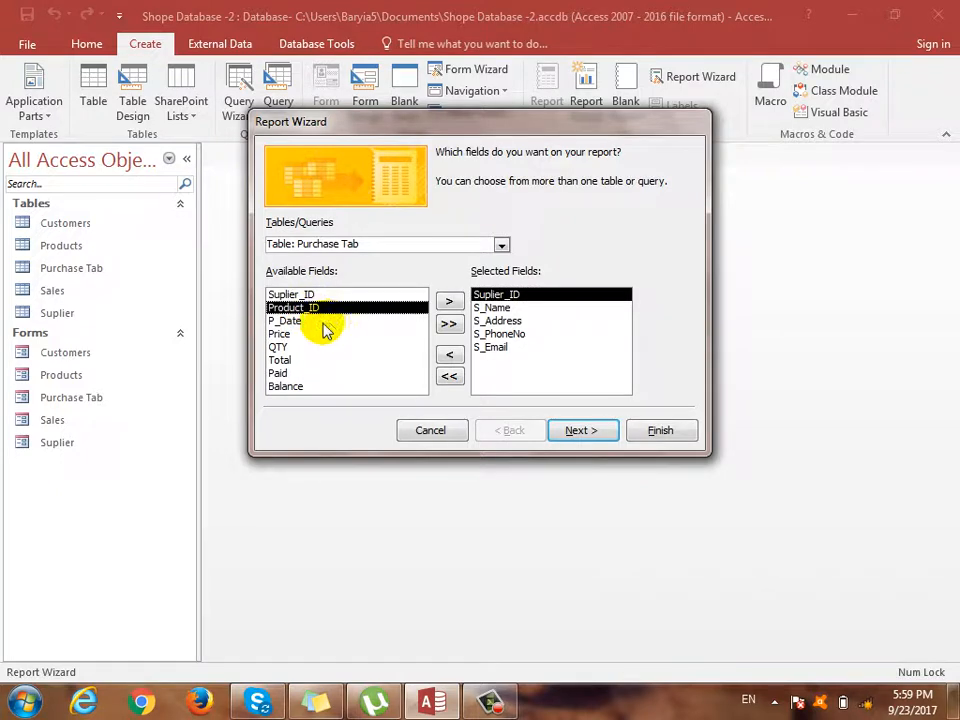
click(318, 321)
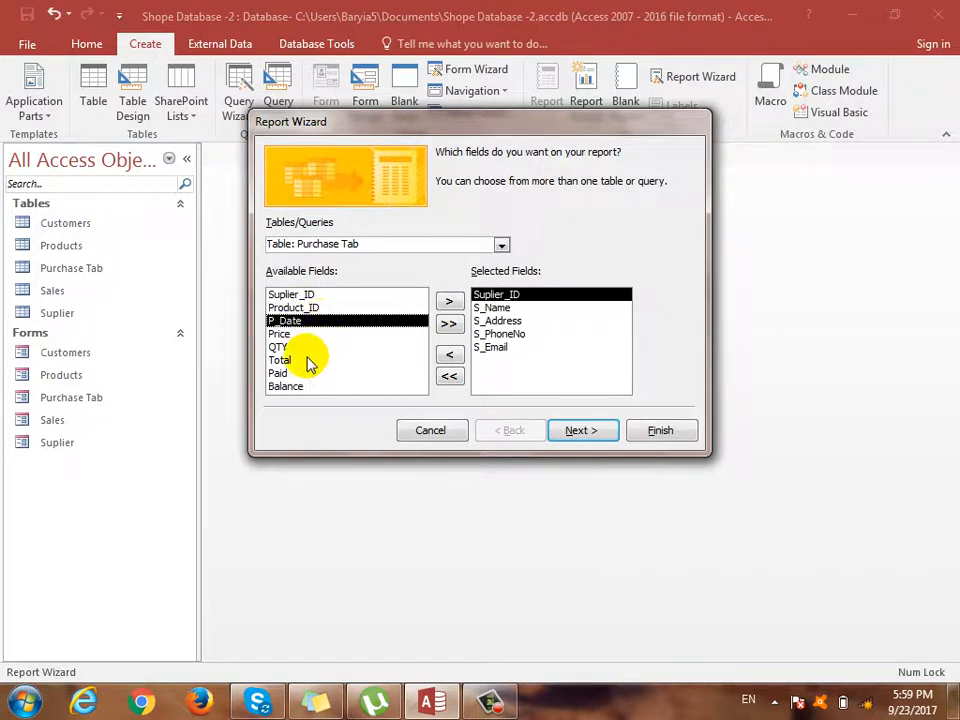
click(447, 304)
click(447, 304)
click(447, 304)
click(447, 304)
click(447, 304)
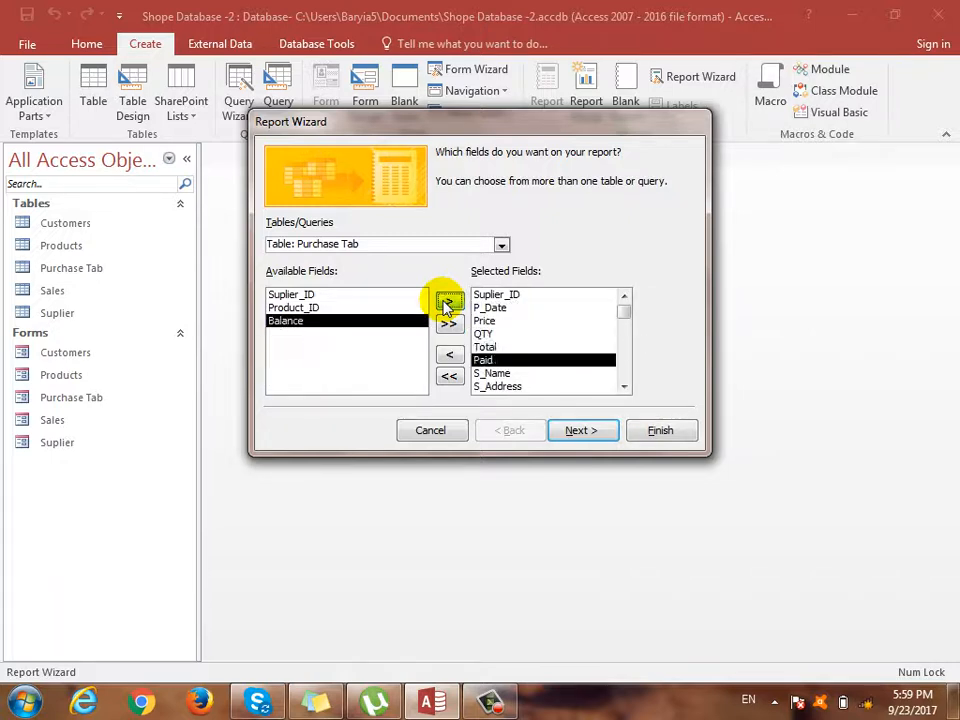
click(447, 304)
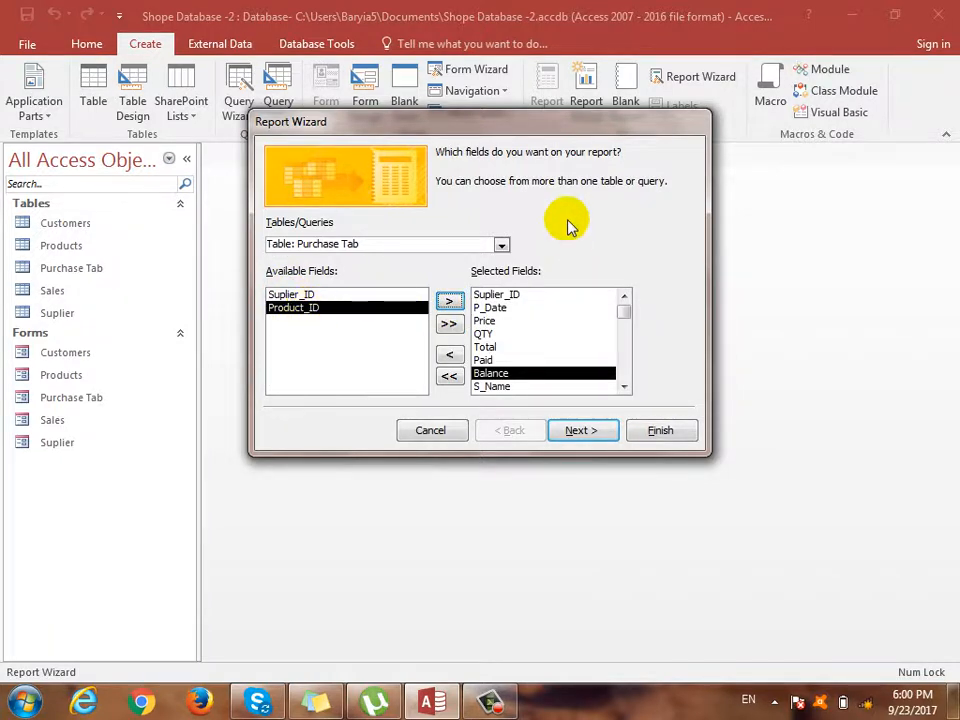
Add the Product_Name, Product_Model, Product_Company and S_No fields from the Products table to the report.
click(500, 245)
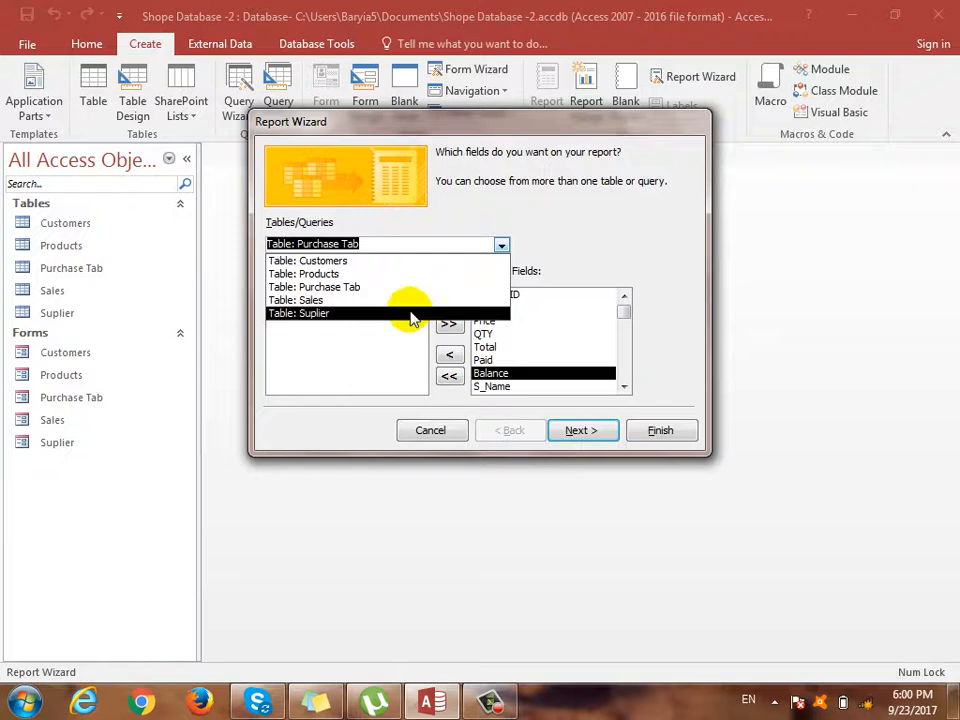
click(392, 274)
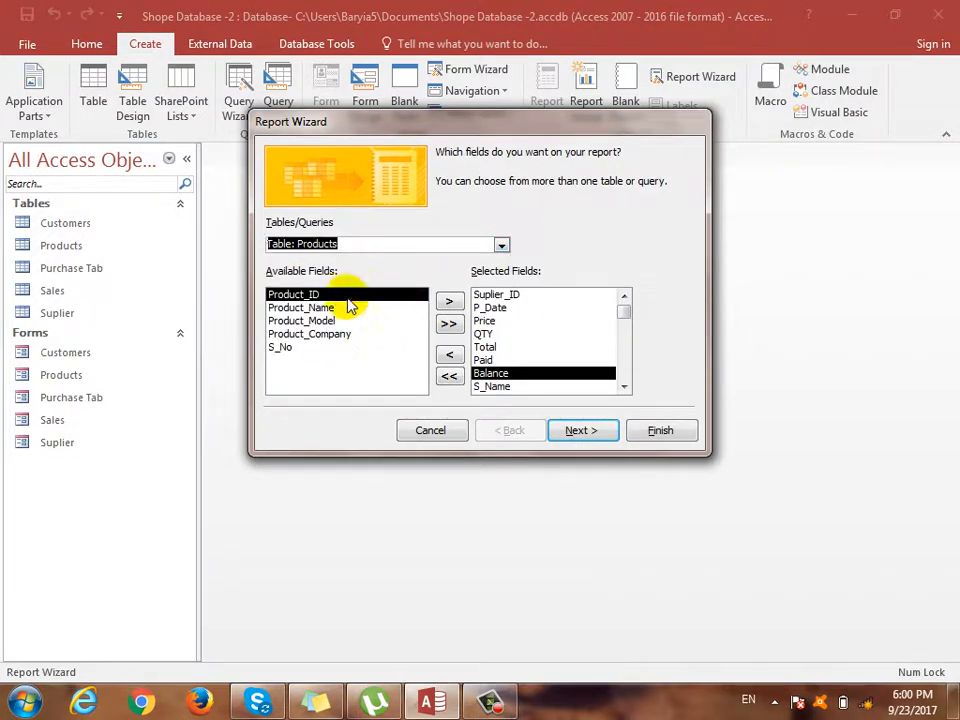
click(316, 308)
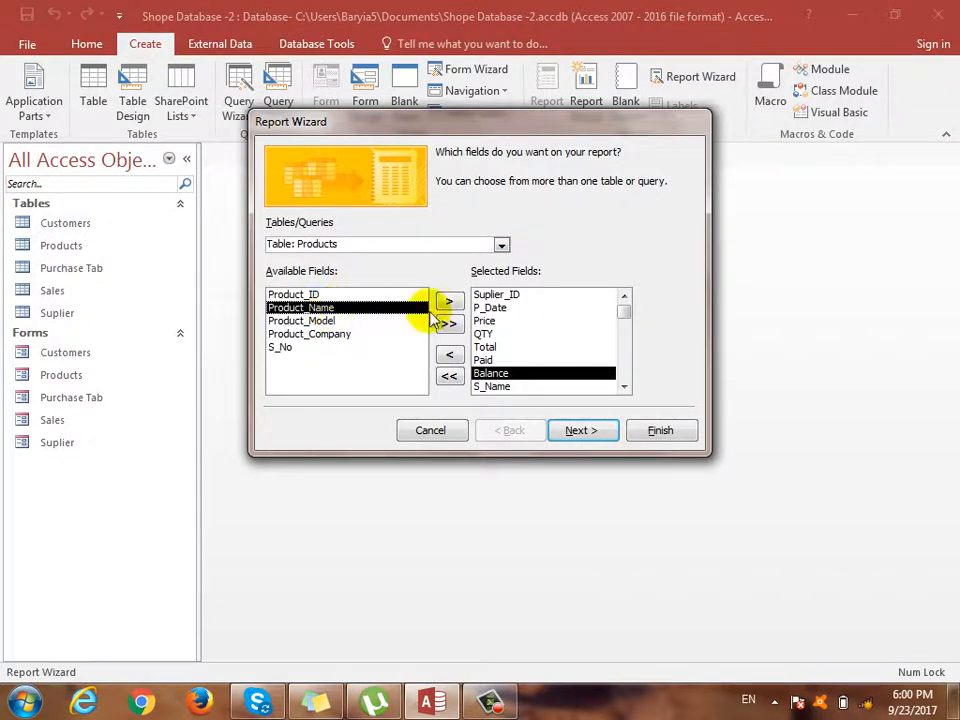
click(449, 301)
click(449, 301)
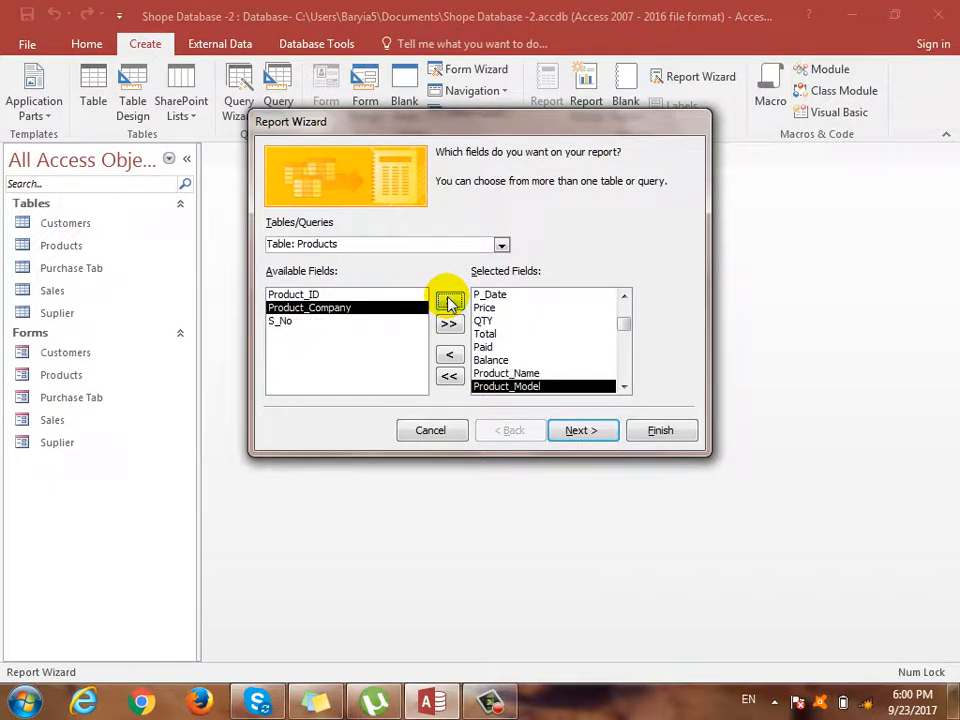
click(449, 301)
click(449, 301)
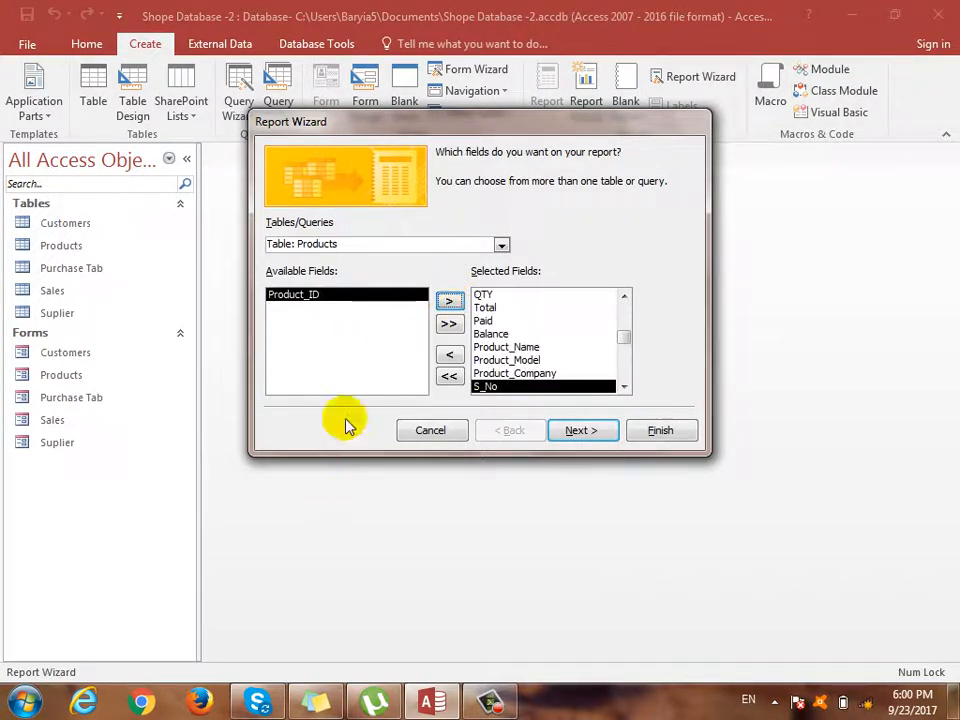
Set the report data to be viewed by Suplier and continue to the sorting page without extra grouping levels.
click(583, 430)
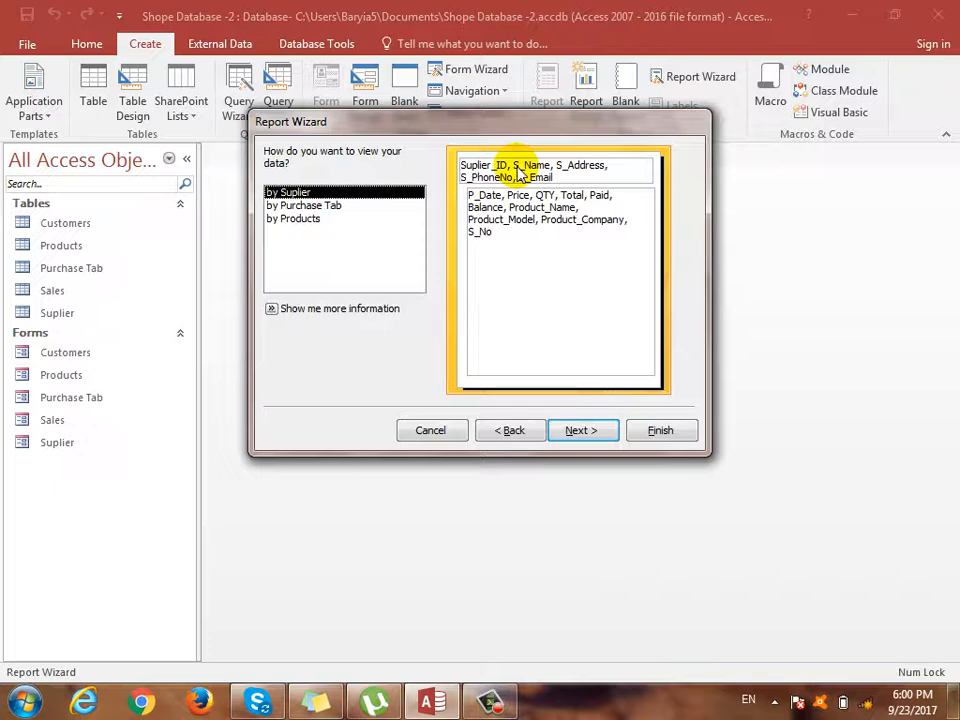
click(296, 225)
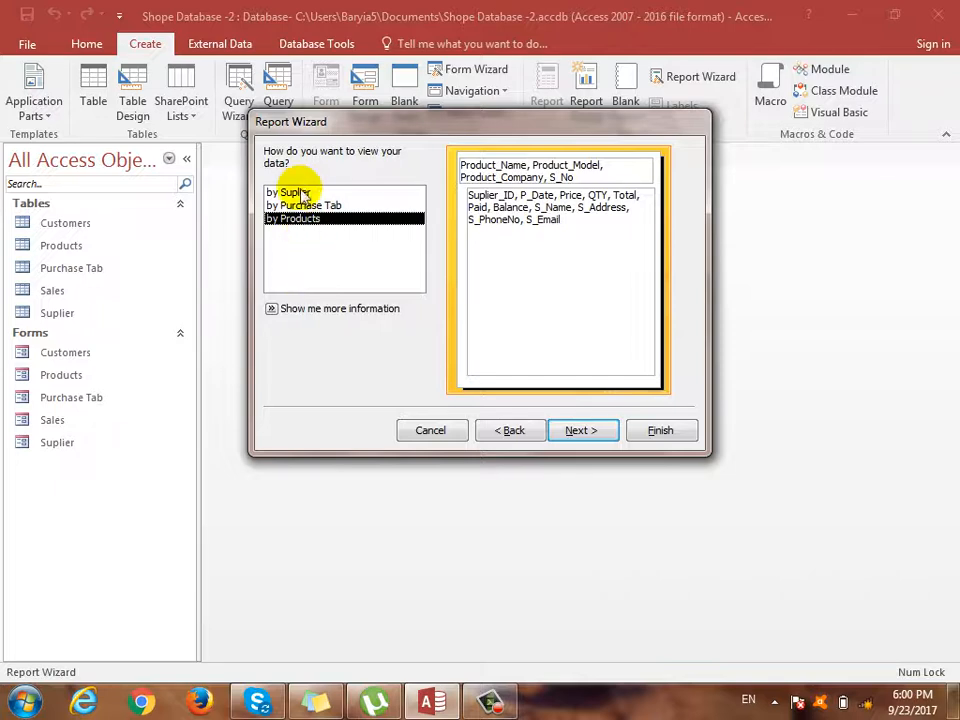
click(298, 193)
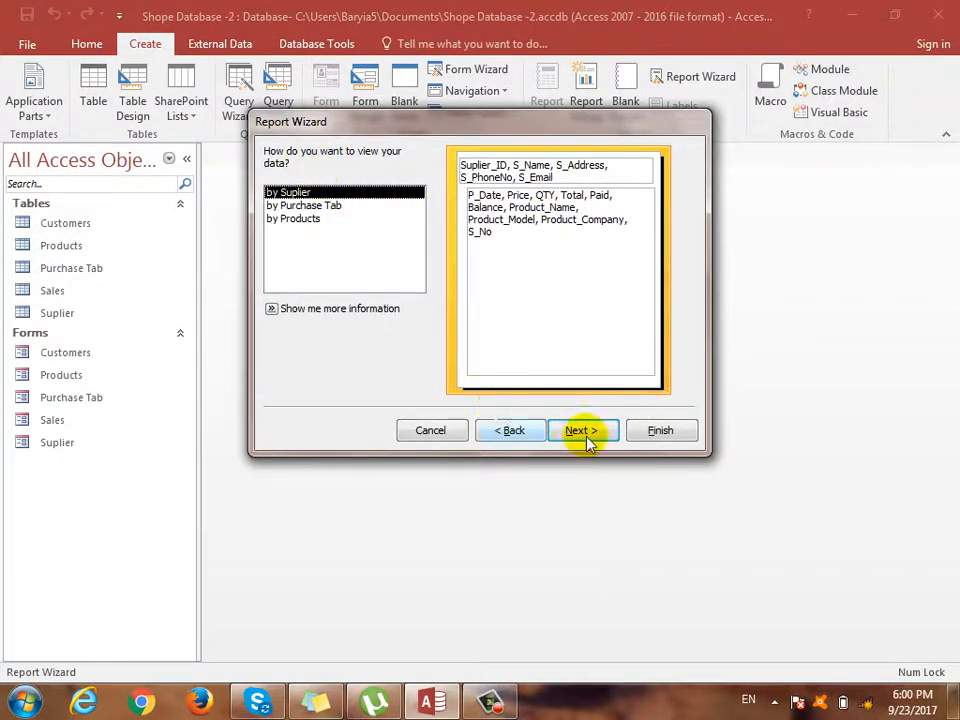
click(703, 152)
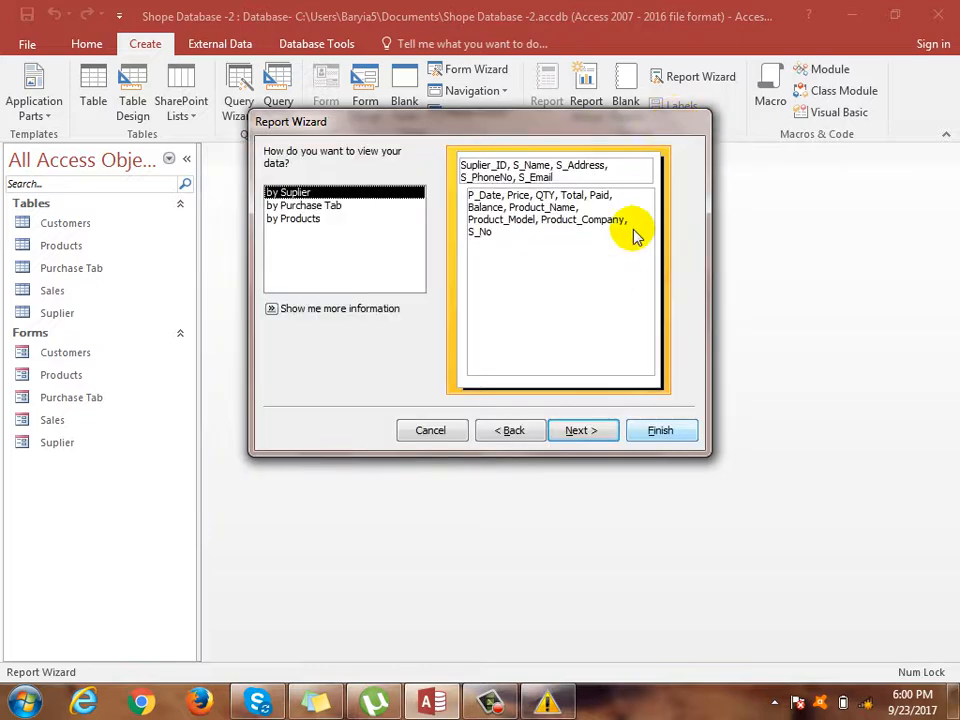
click(596, 430)
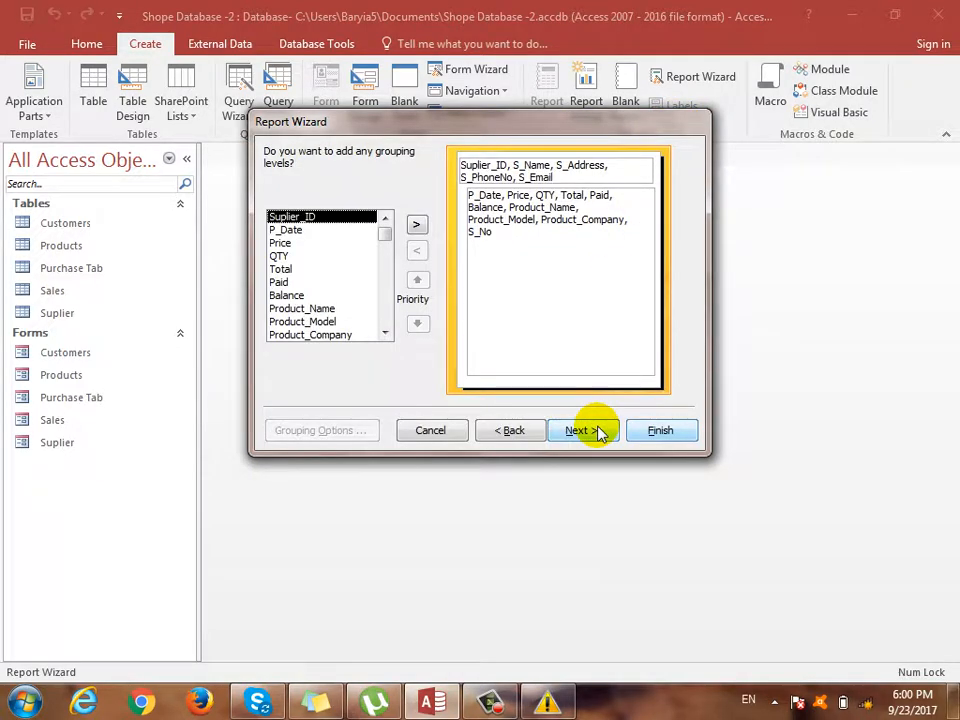
click(598, 431)
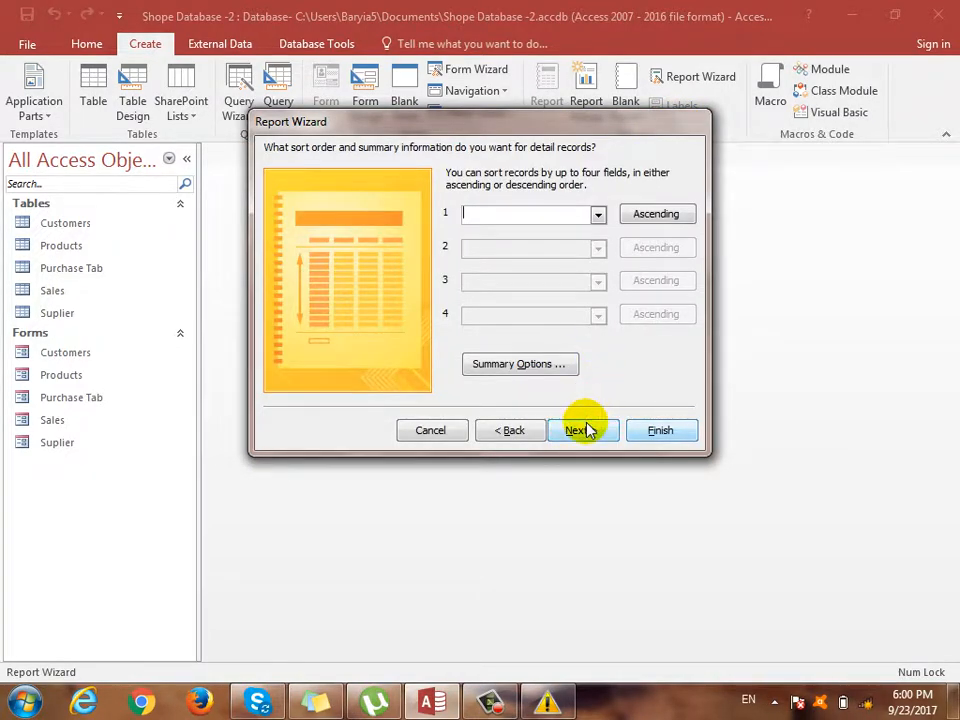
click(583, 430)
click(583, 430)
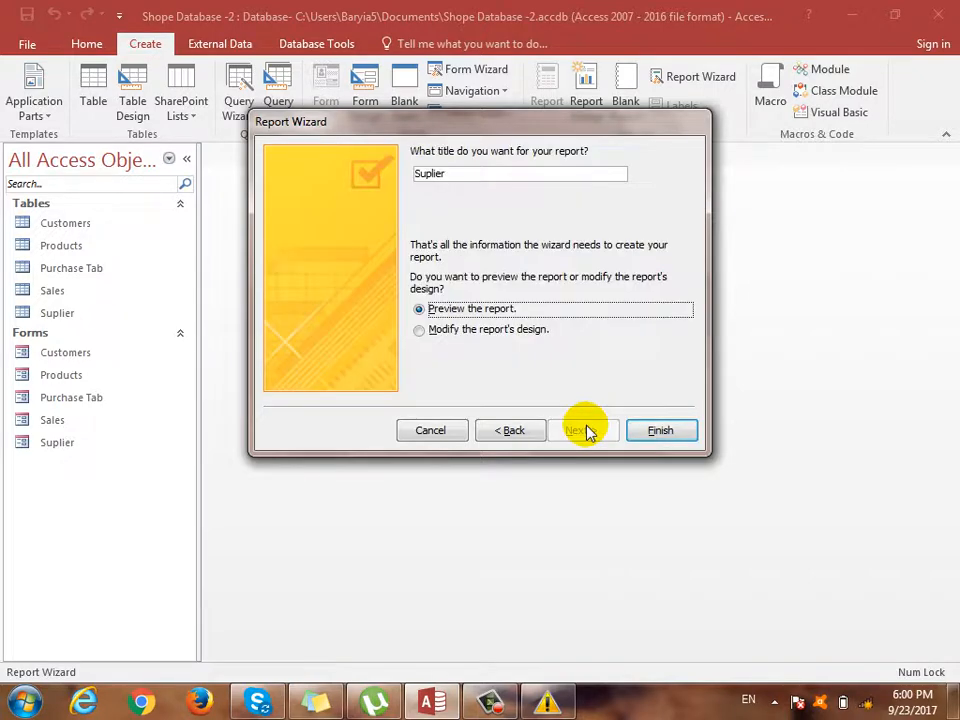
click(500, 428)
click(507, 432)
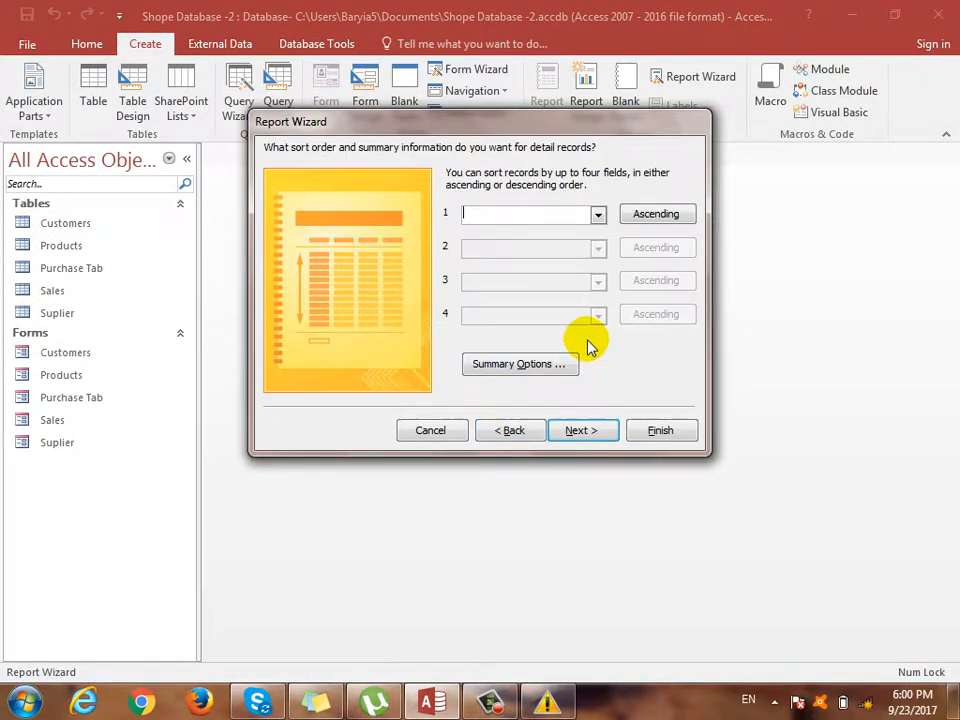
Set the report's summary options to calculate the Sum of QTY, Total, Paid and Balance.
click(544, 366)
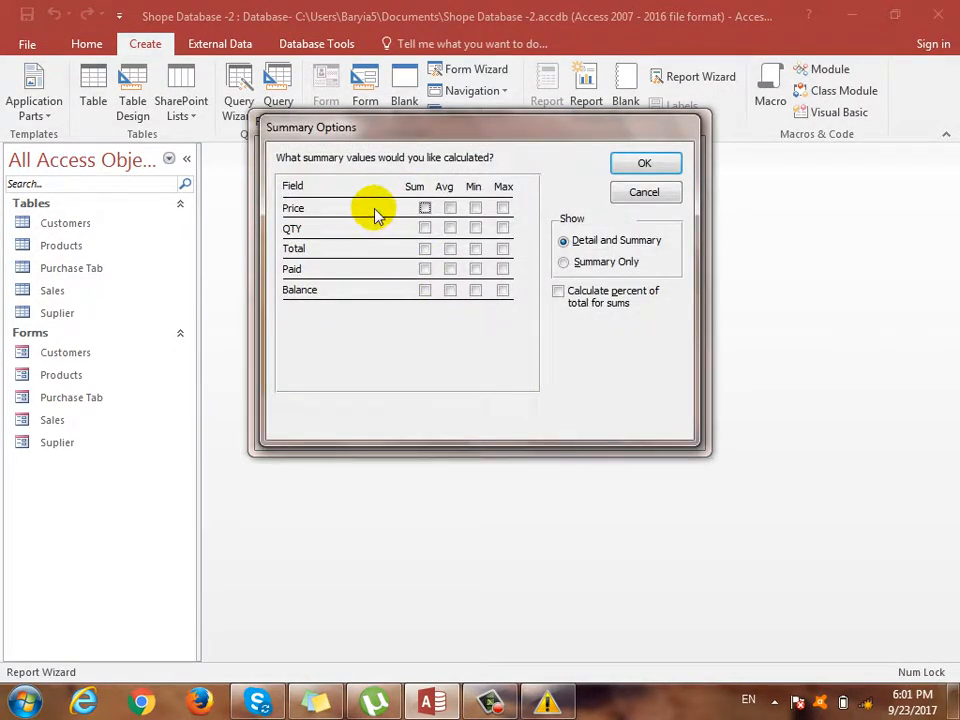
click(424, 289)
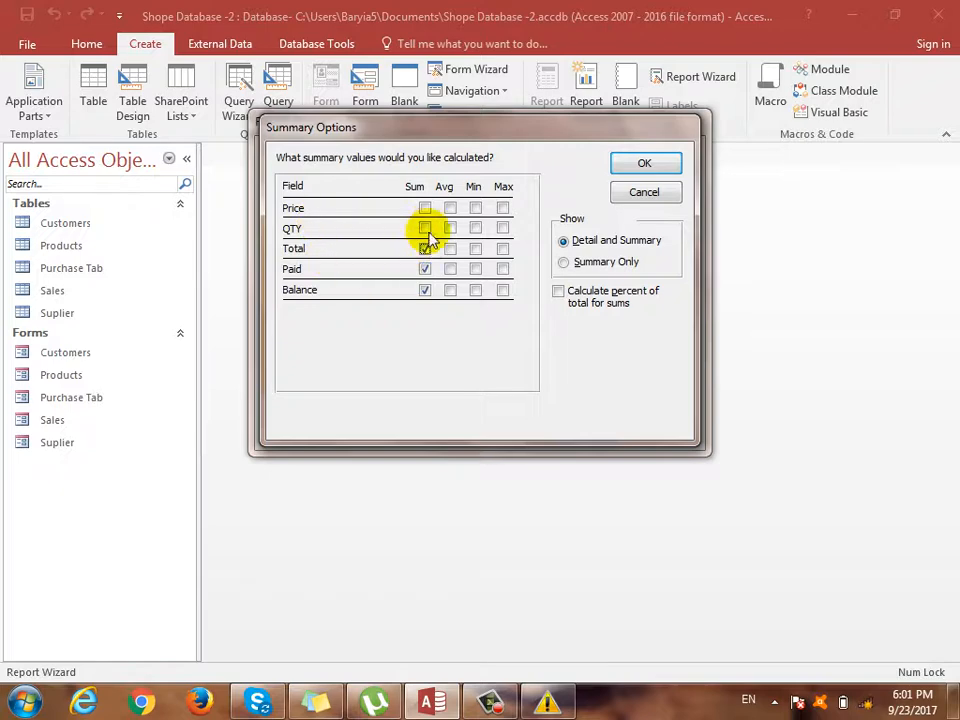
click(424, 228)
click(645, 165)
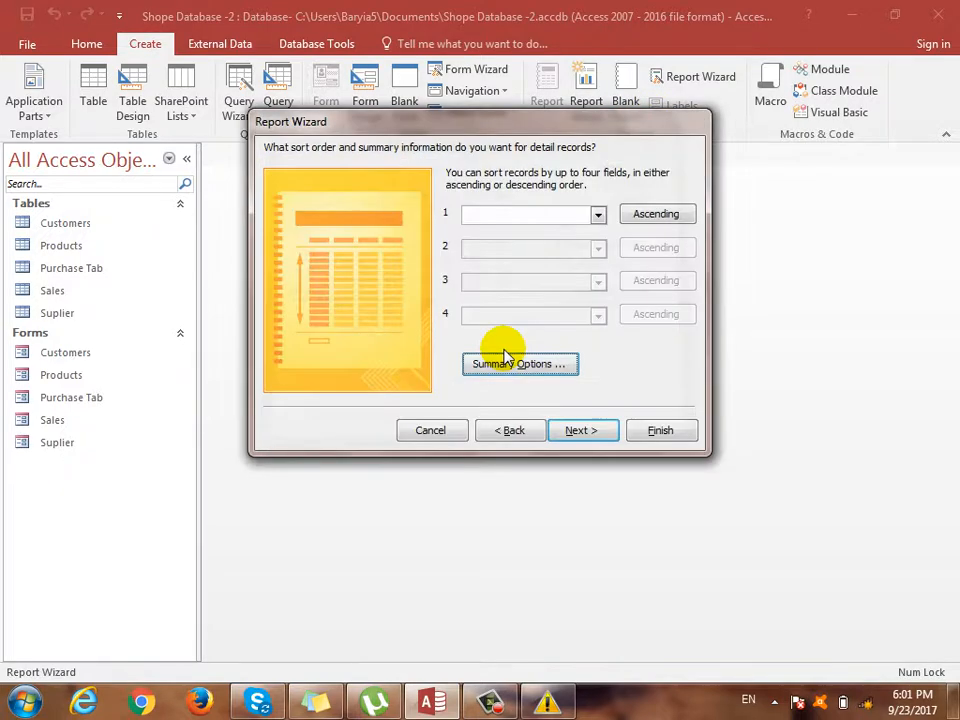
Accept the default layout and the title Suplier, and finish the report with a preview.
click(582, 432)
click(586, 432)
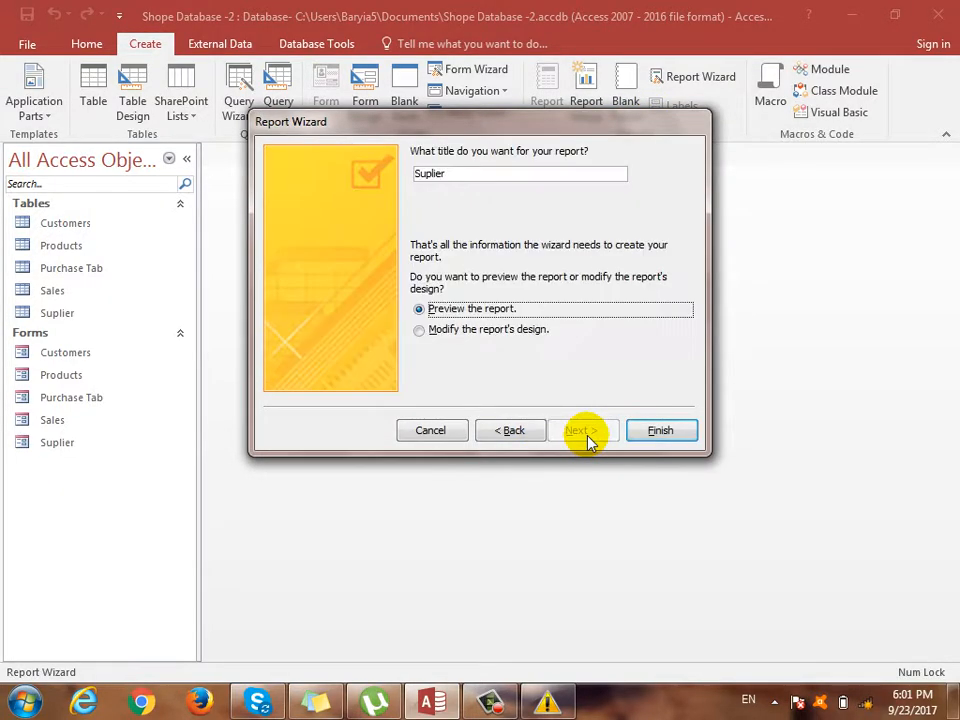
click(638, 432)
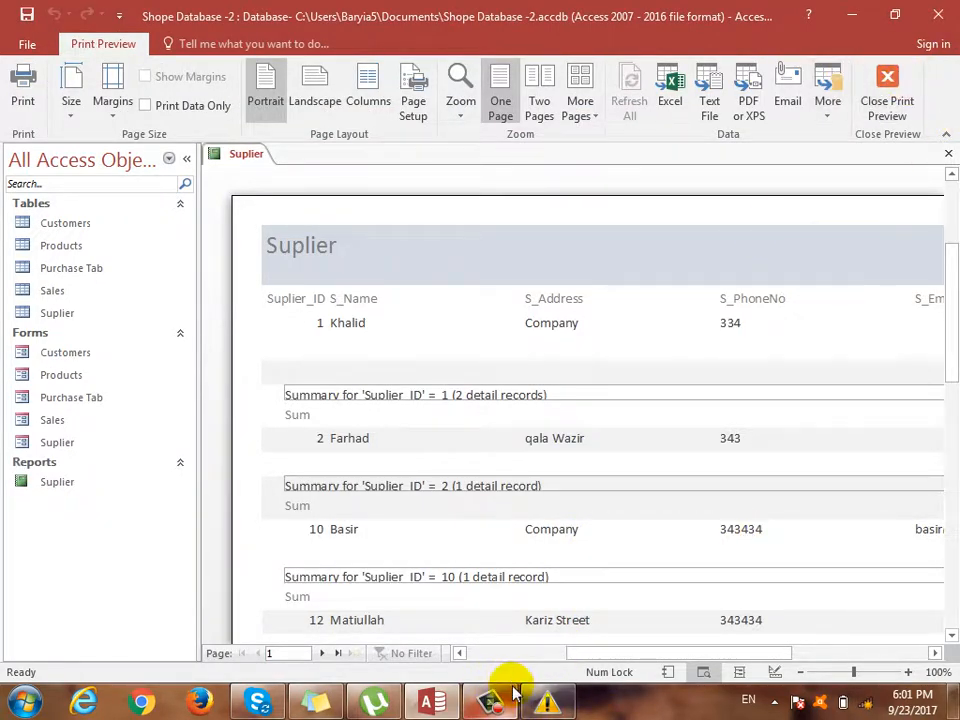
Look over the Suplier print preview, close it and switch the report to Report View.
click(508, 654)
drag(573, 655, 672, 660)
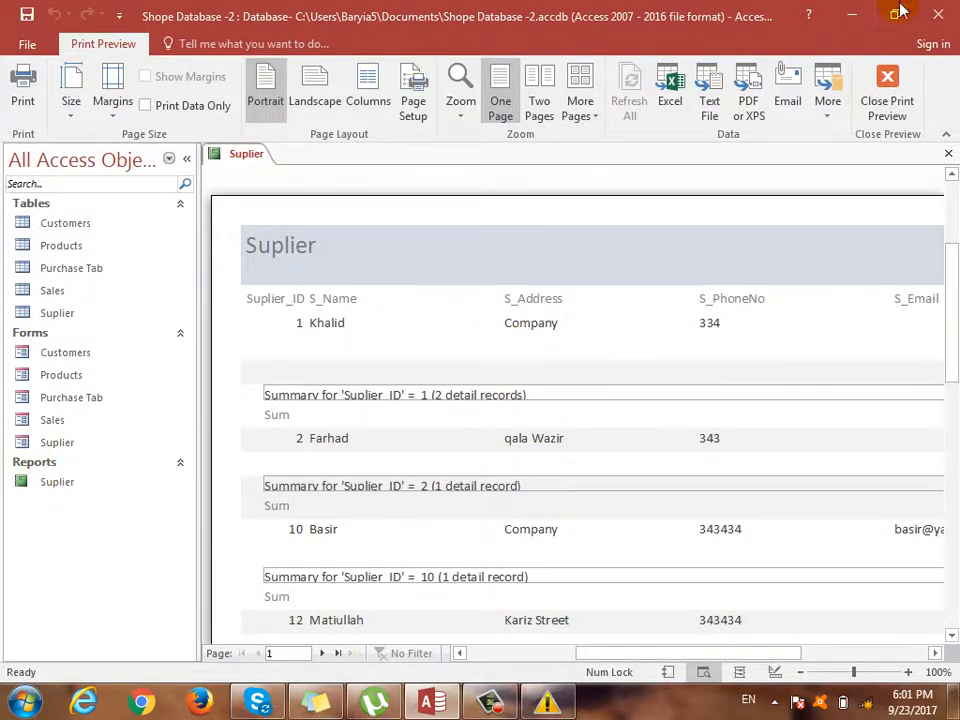
click(886, 105)
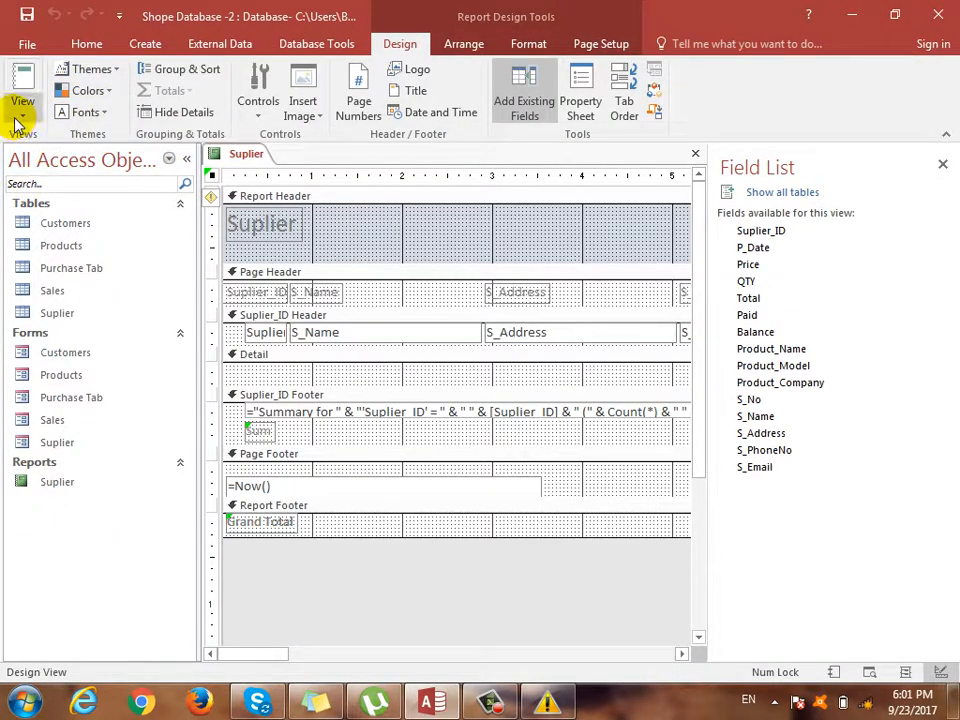
click(14, 114)
click(80, 146)
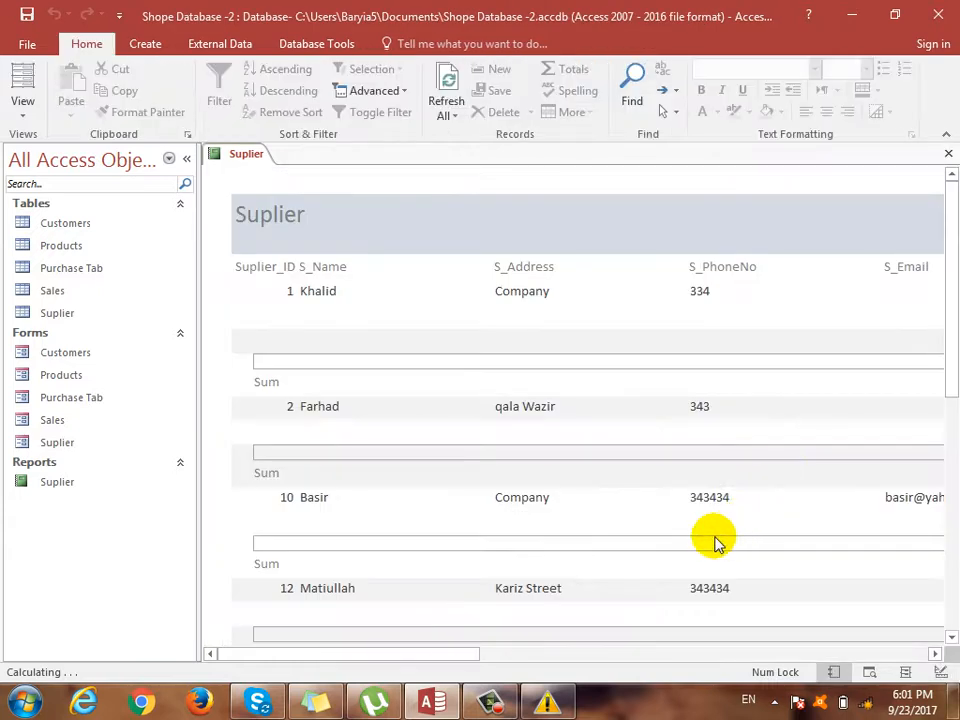
Examine the purchase, sum and product columns across the Suplier report, and close the report.
drag(440, 652, 710, 678)
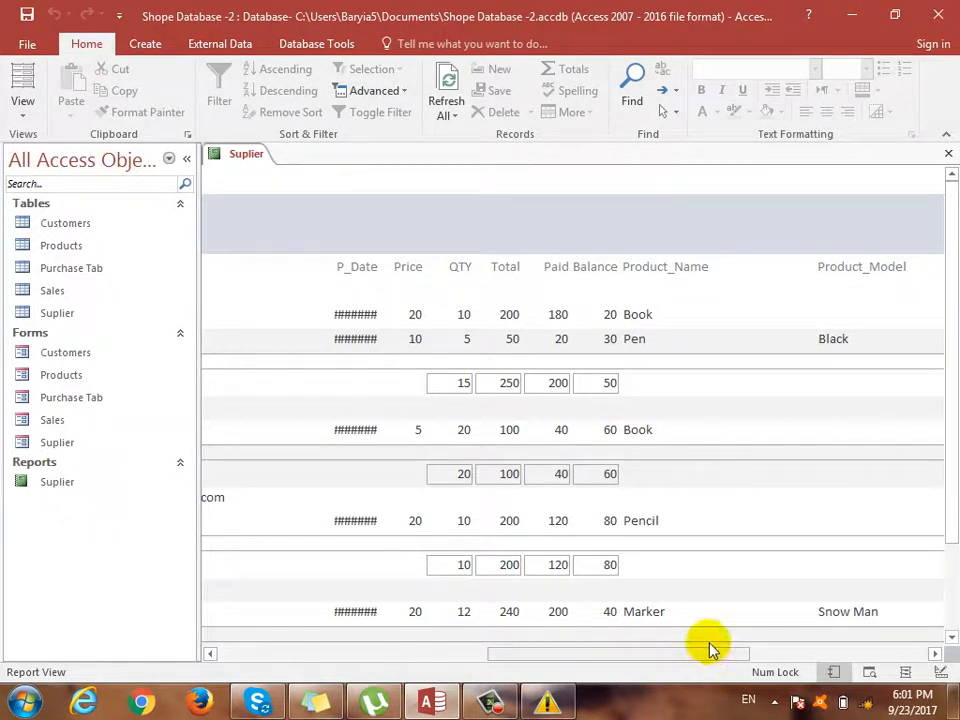
drag(707, 658, 797, 654)
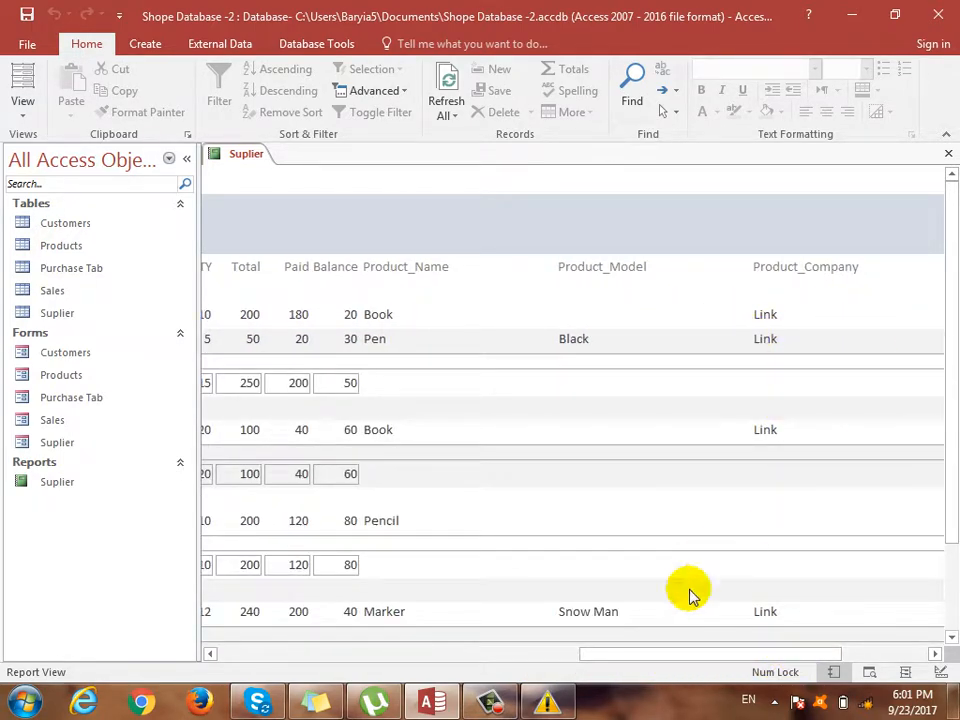
drag(677, 652, 300, 656)
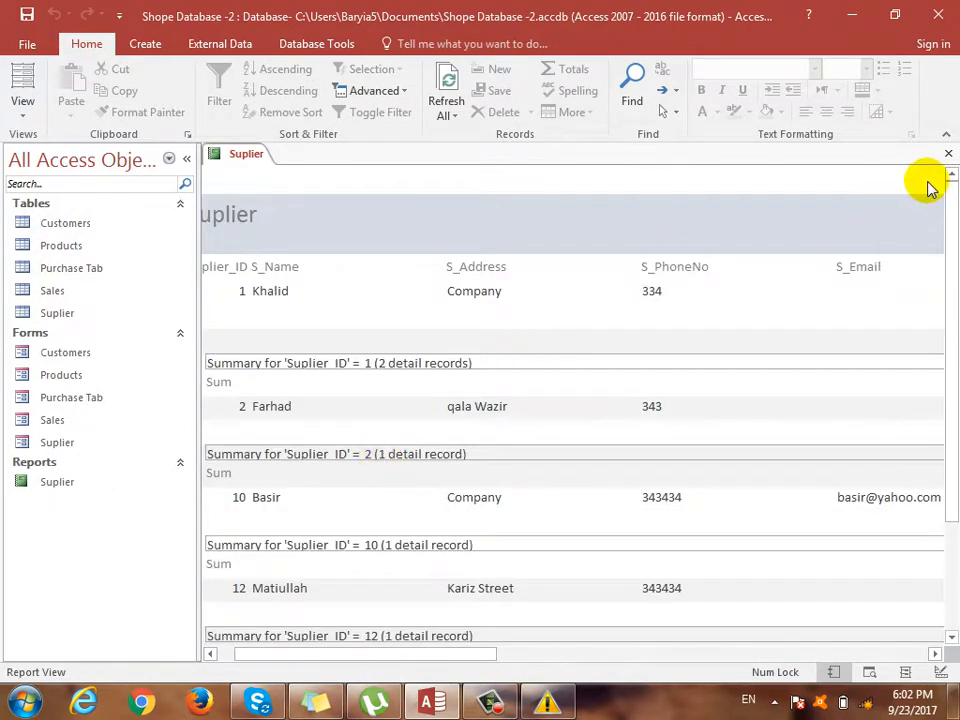
click(948, 153)
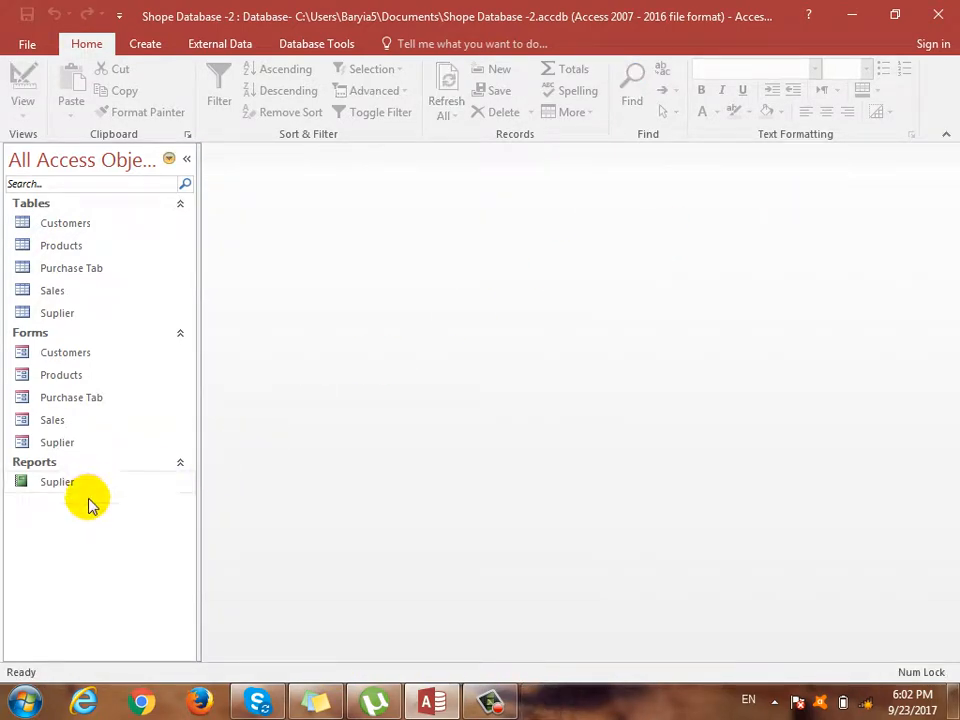
Start a new report with the Report Wizard and add all fields of the Customers table.
click(148, 44)
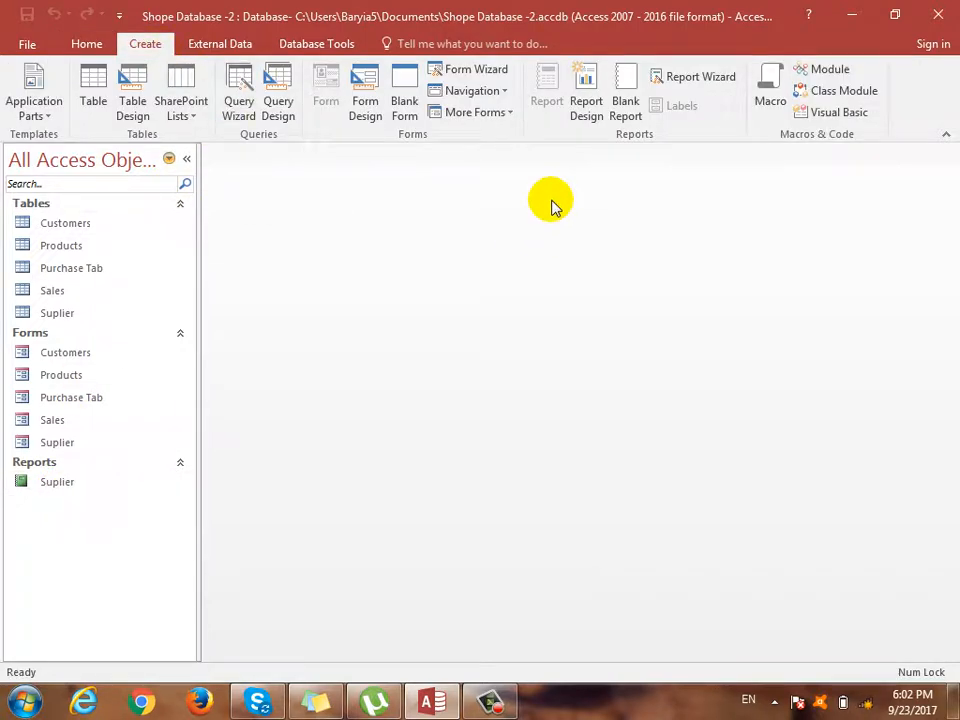
click(701, 71)
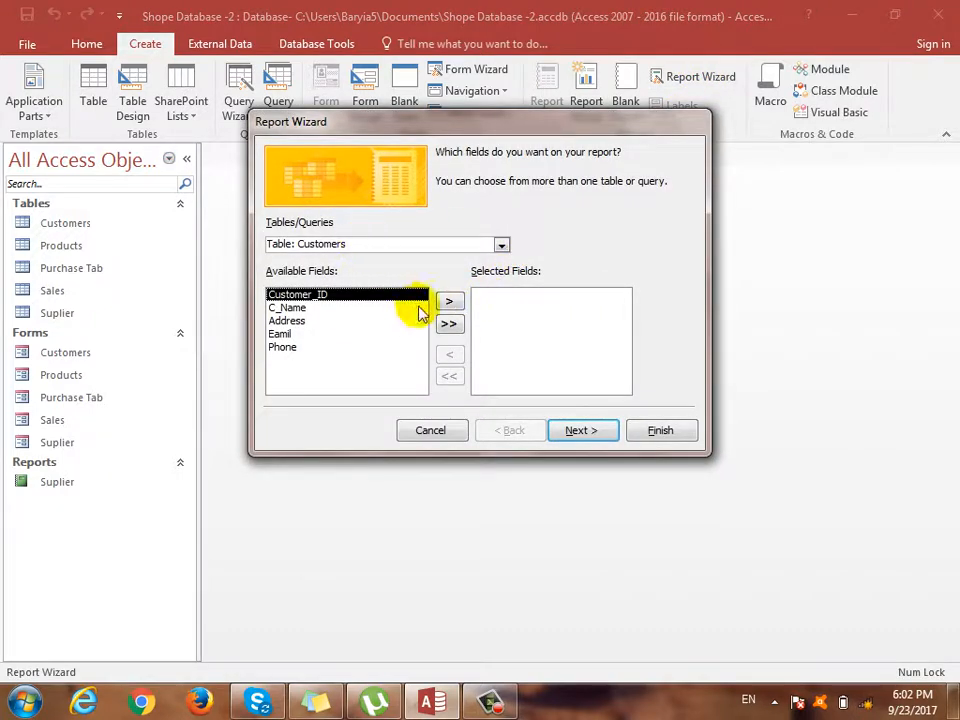
click(449, 323)
Add the S_Date, Price, Qty, Total, Paid and Balance fields from the Sales table to the report.
click(501, 245)
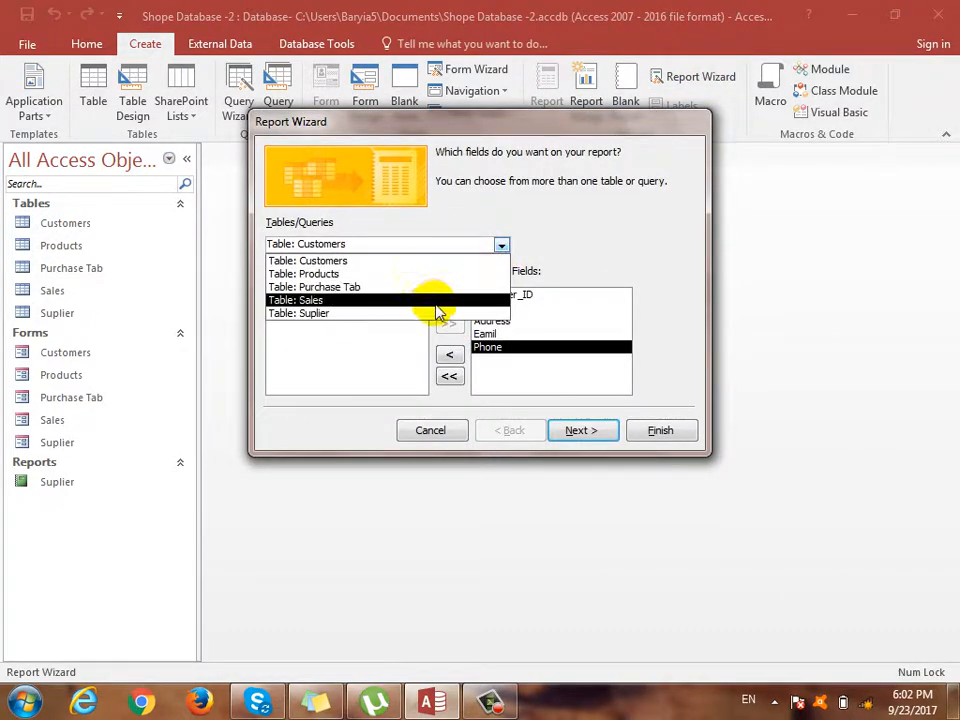
click(332, 301)
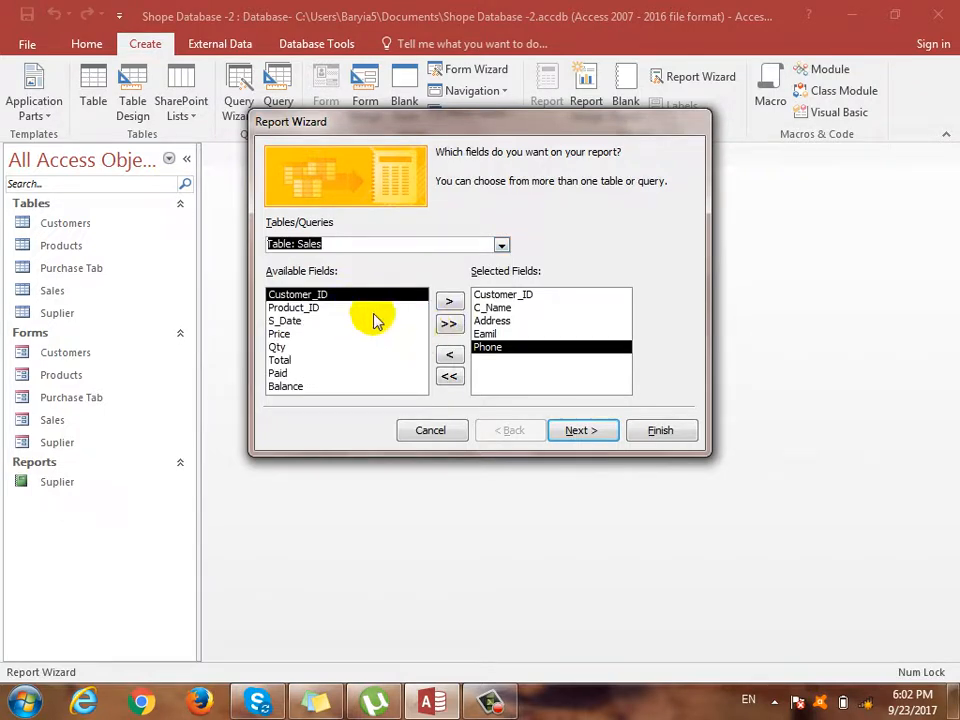
click(300, 320)
click(449, 301)
click(449, 301)
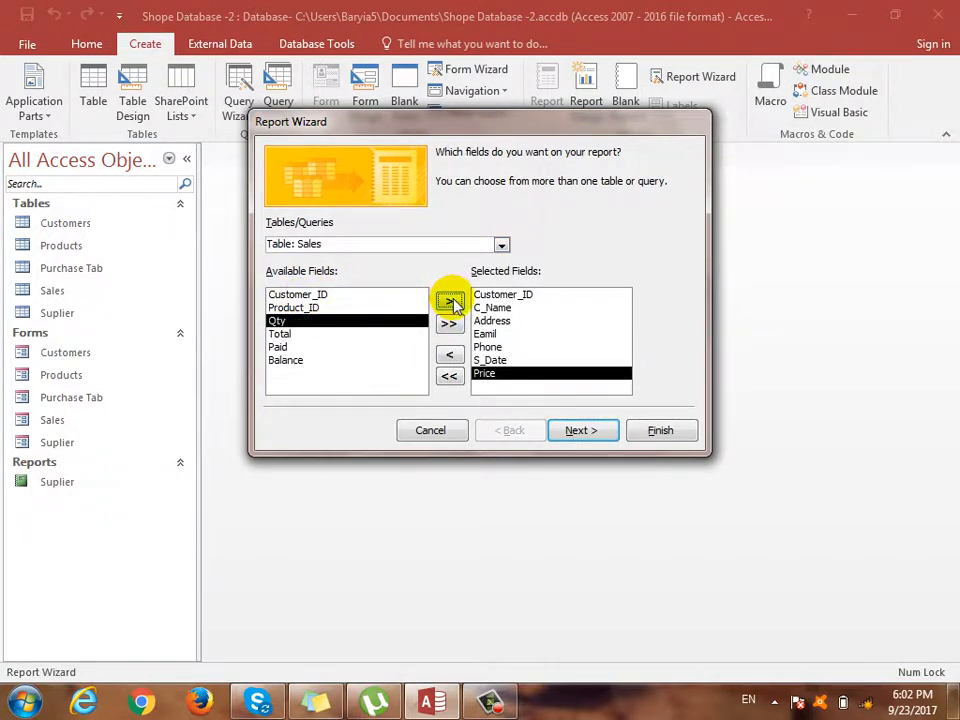
click(449, 301)
click(449, 301)
click(449, 301)
click(449, 301)
Add Product_Name, Product_Model, Product_Company and S_No from the Products table to the customer report.
click(501, 245)
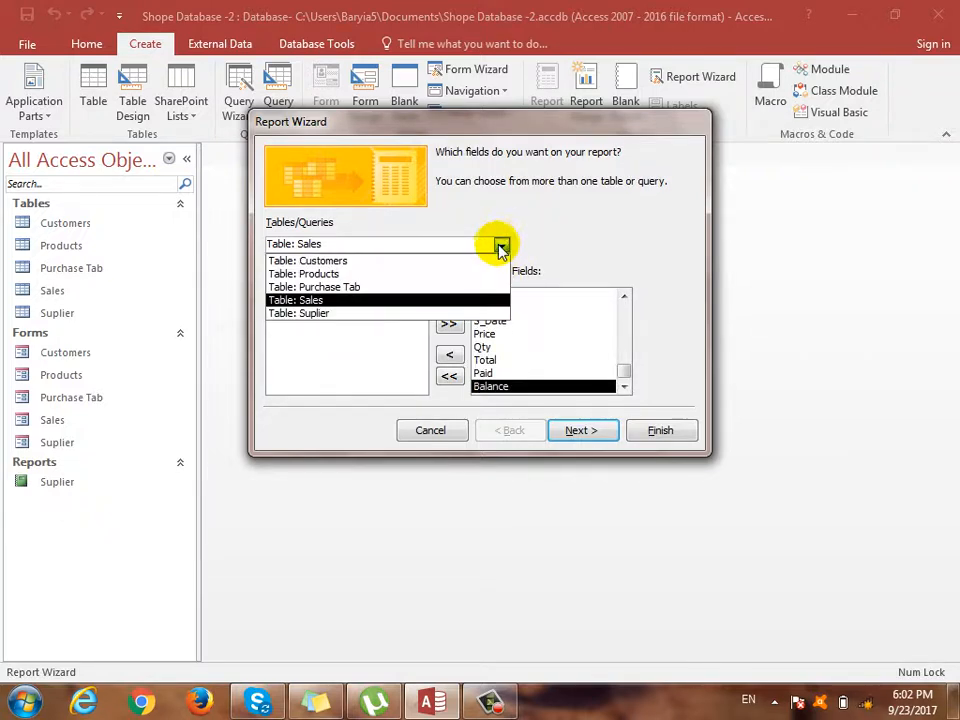
click(489, 274)
click(375, 307)
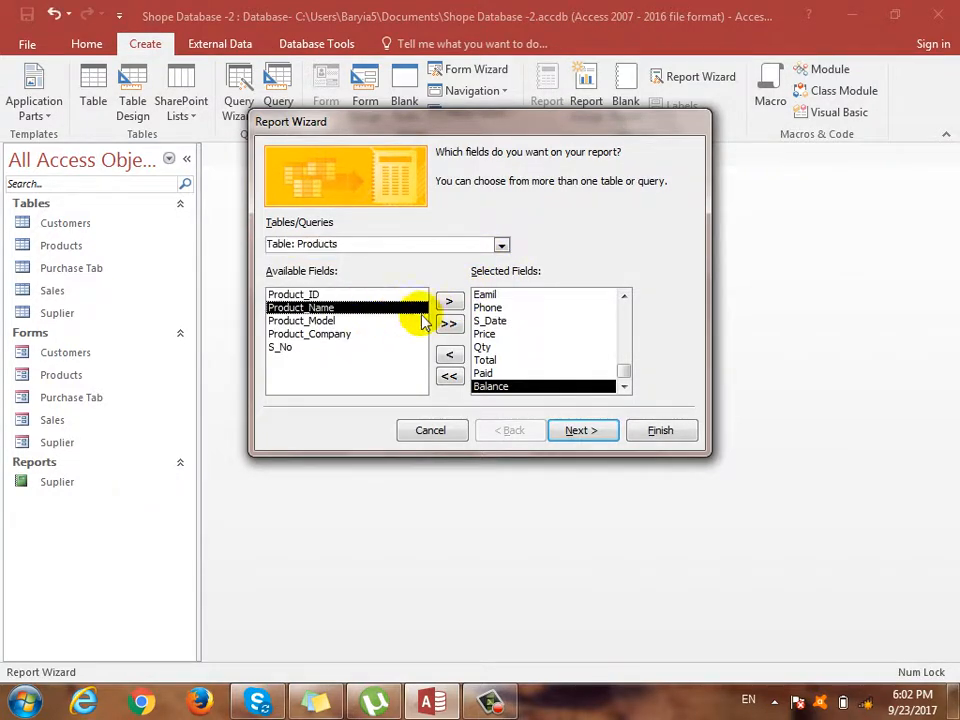
click(449, 301)
click(449, 301)
click(449, 301)
click(449, 301)
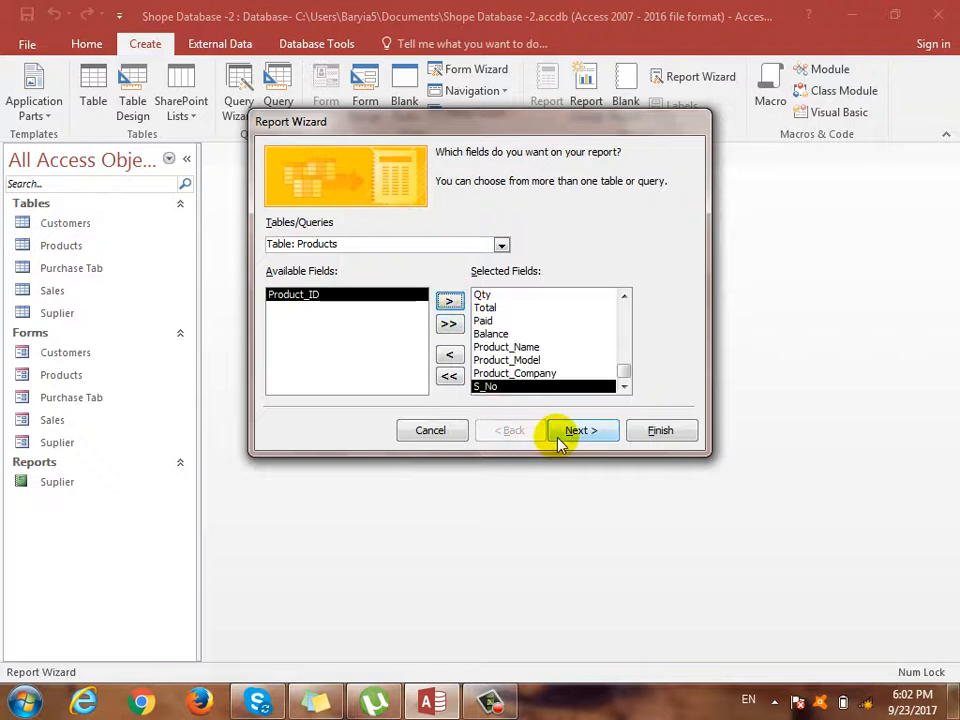
Keep the data viewed by Customers and continue to the sorting page without extra grouping levels.
click(565, 436)
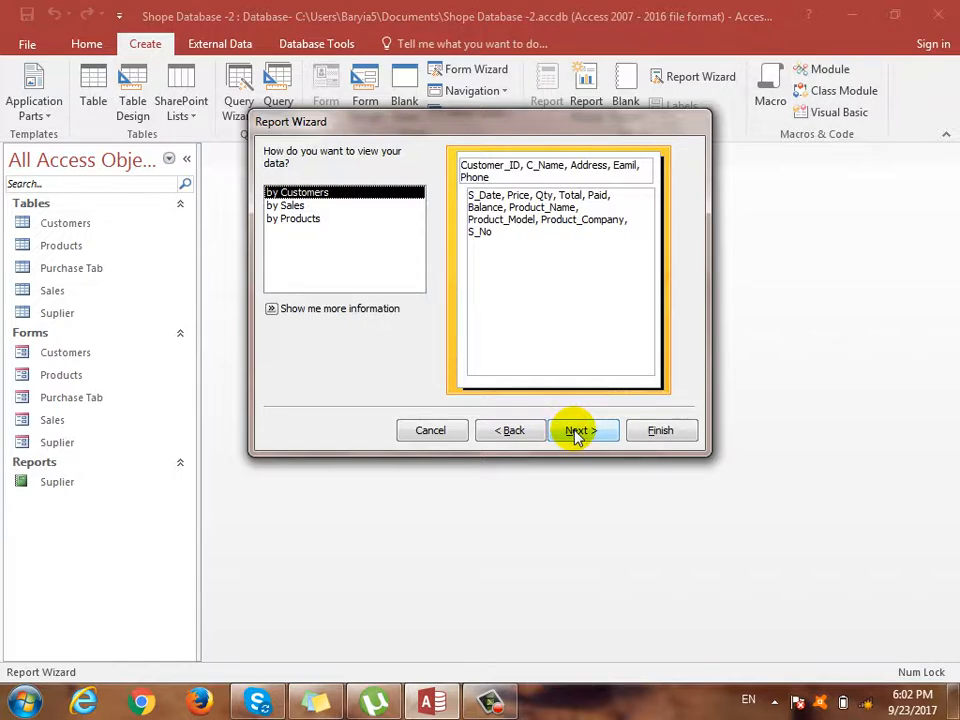
click(577, 435)
click(582, 434)
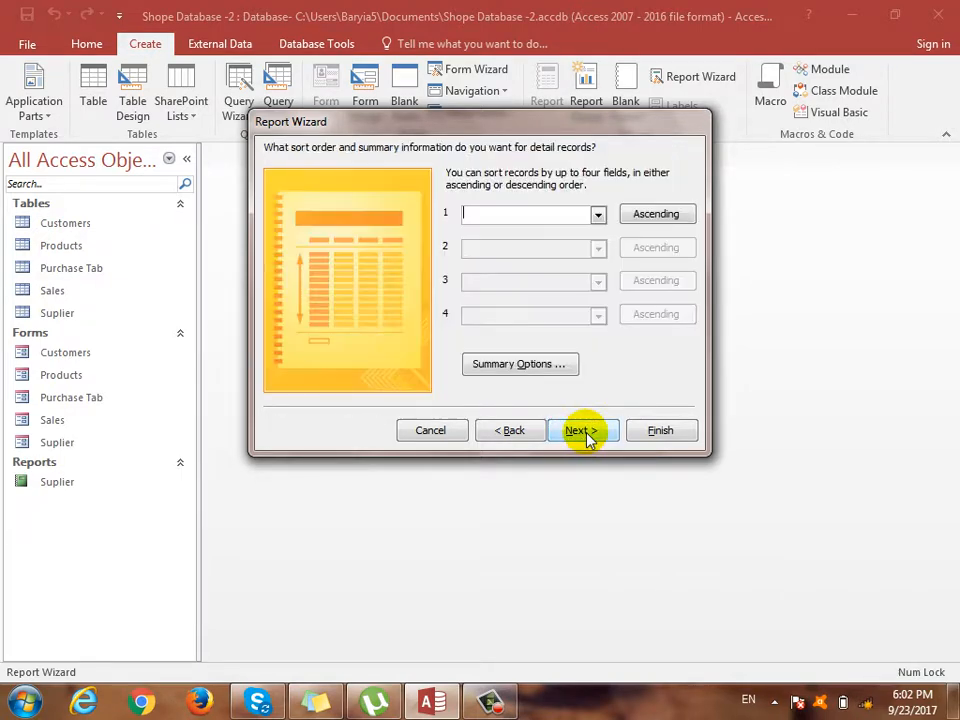
Set the customer report's summary options to calculate the Sum of Qty, Total, Paid and Balance.
click(537, 363)
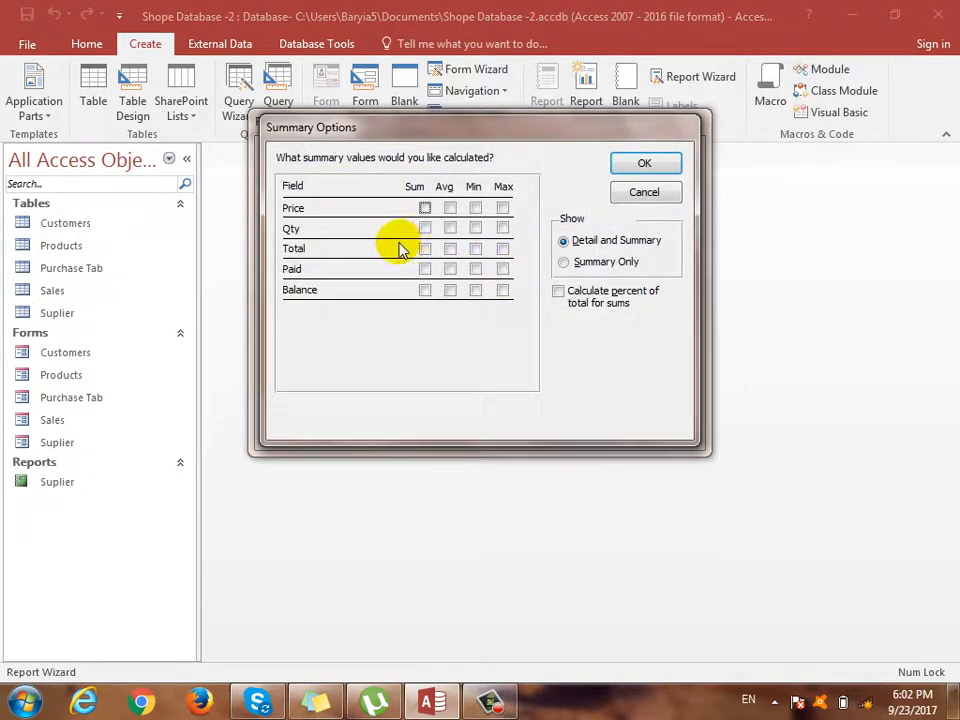
click(425, 228)
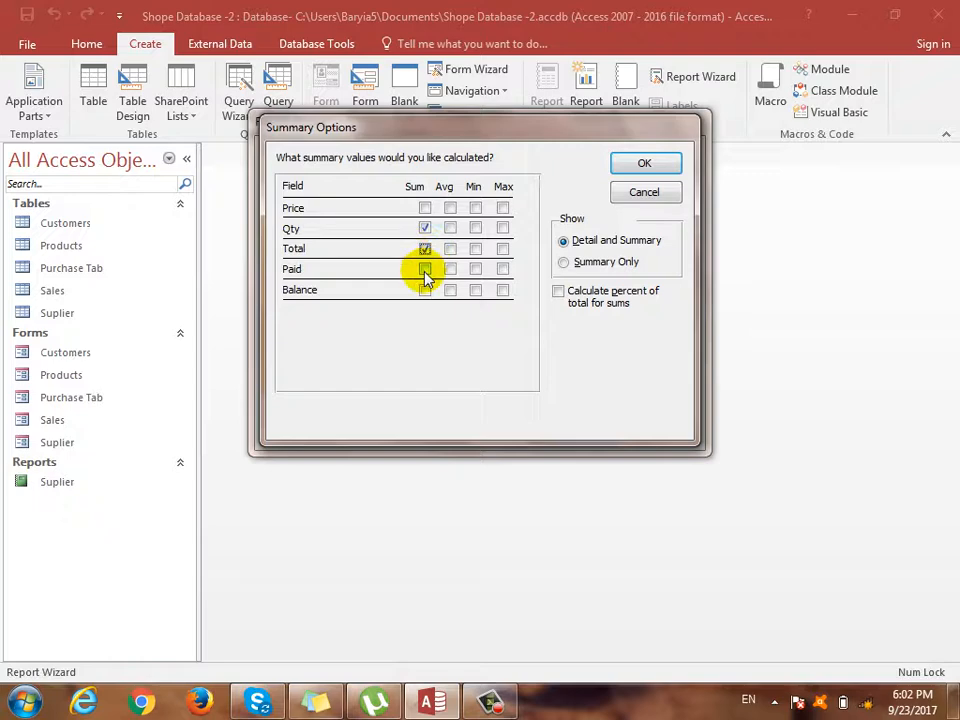
click(425, 269)
click(425, 290)
click(644, 163)
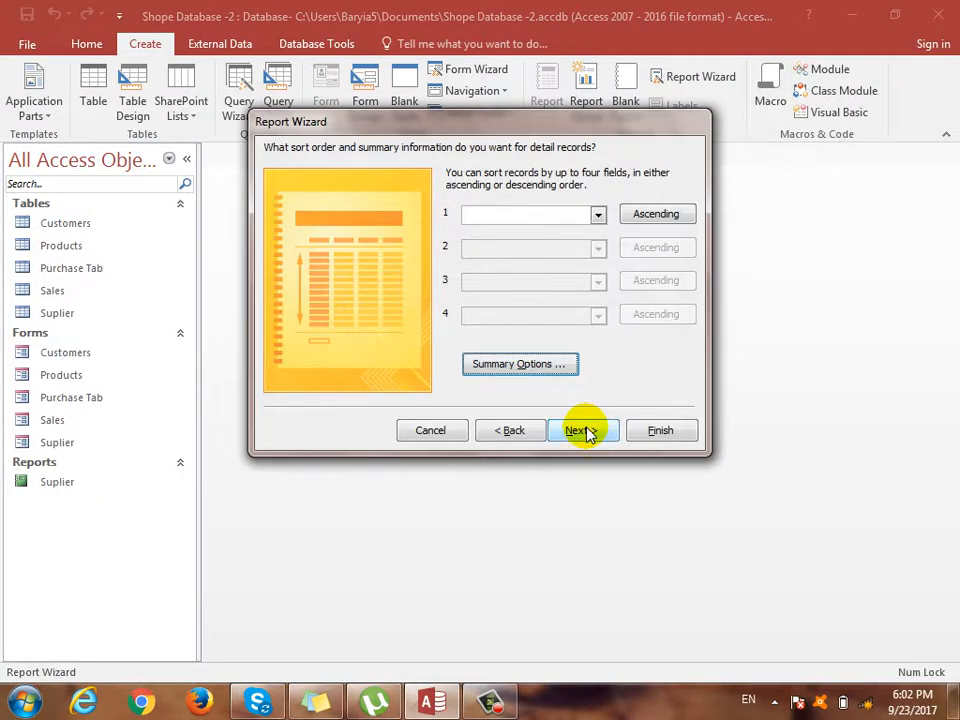
Finish the Customers report with the default layout and title, and close its print preview.
click(583, 430)
click(669, 428)
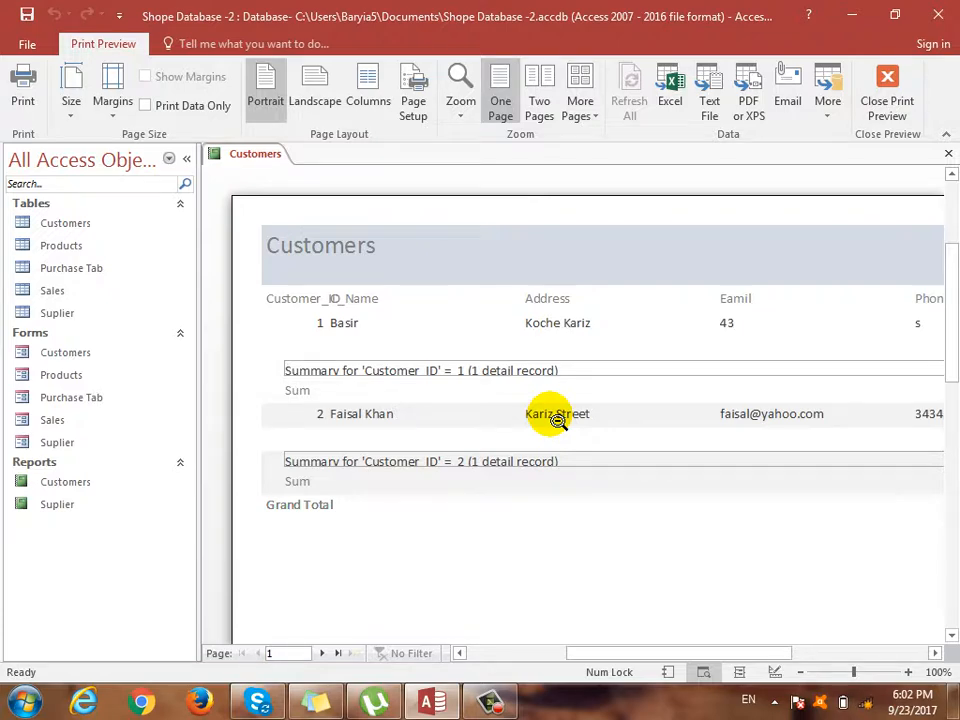
click(948, 153)
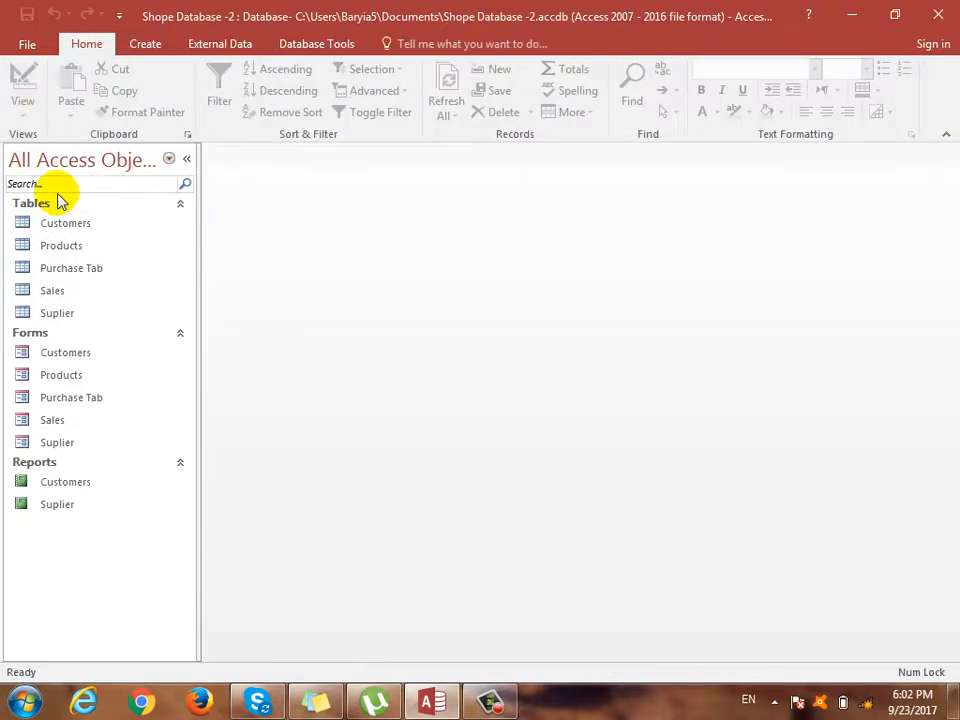
Open the Suplier report in Report View to check its supplier summaries, and close it.
double_click(57, 508)
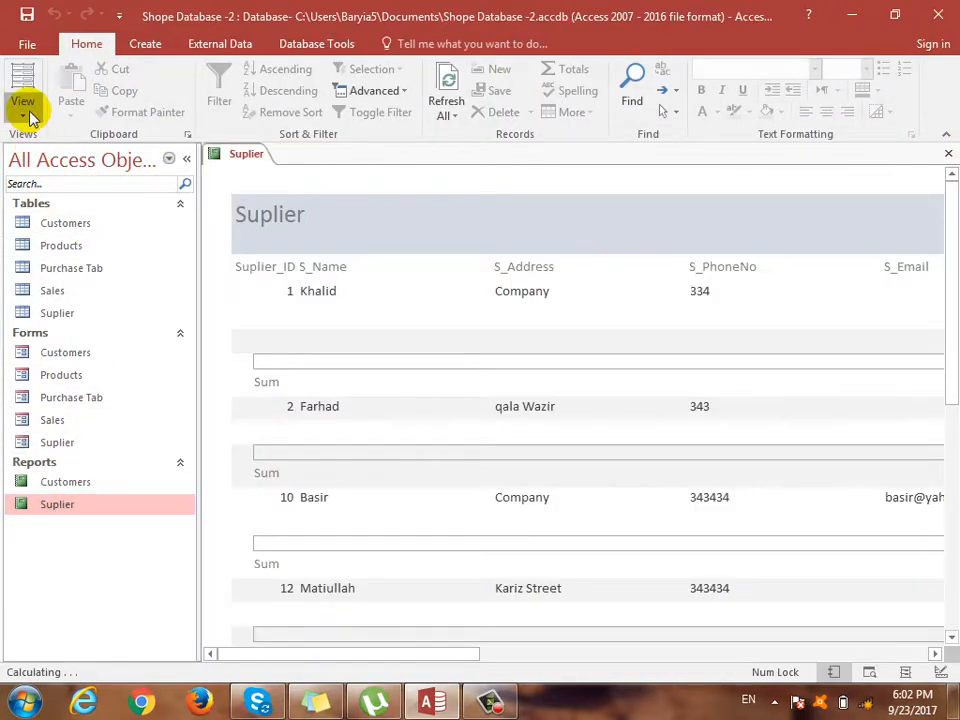
click(24, 114)
click(66, 147)
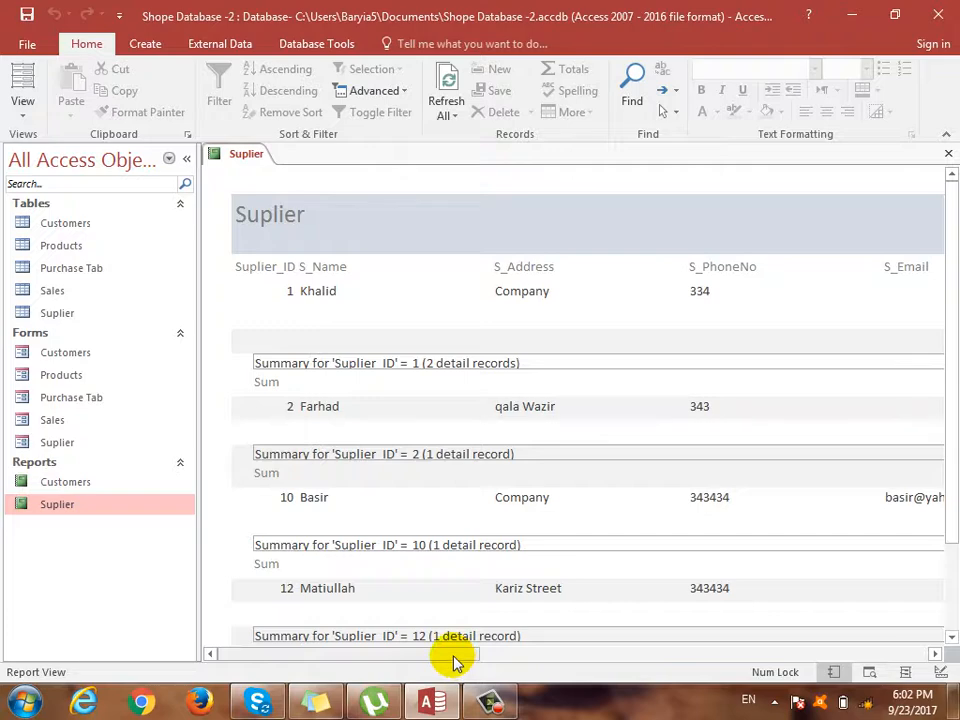
click(947, 152)
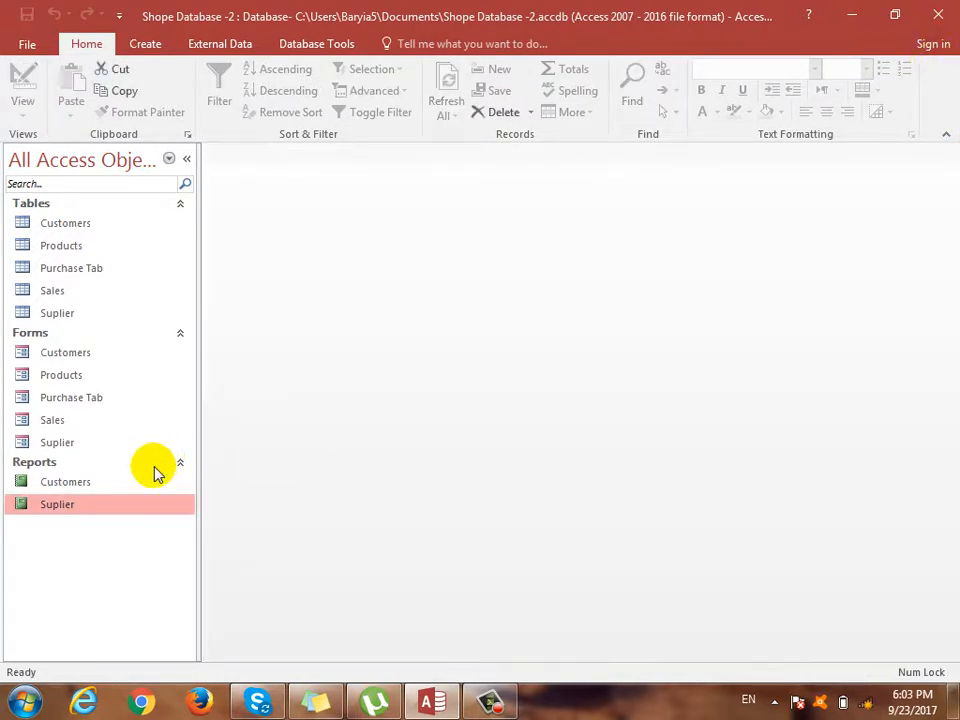
Open the Customers report, examine its sales, sum and product columns, and close it.
double_click(71, 484)
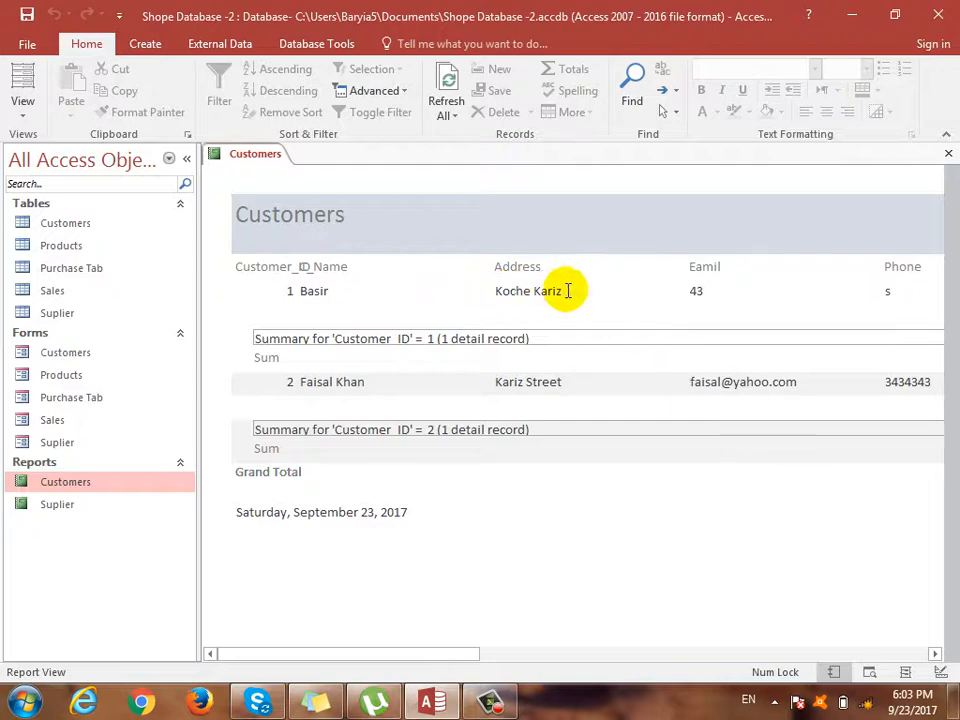
drag(378, 656, 658, 658)
drag(598, 655, 658, 658)
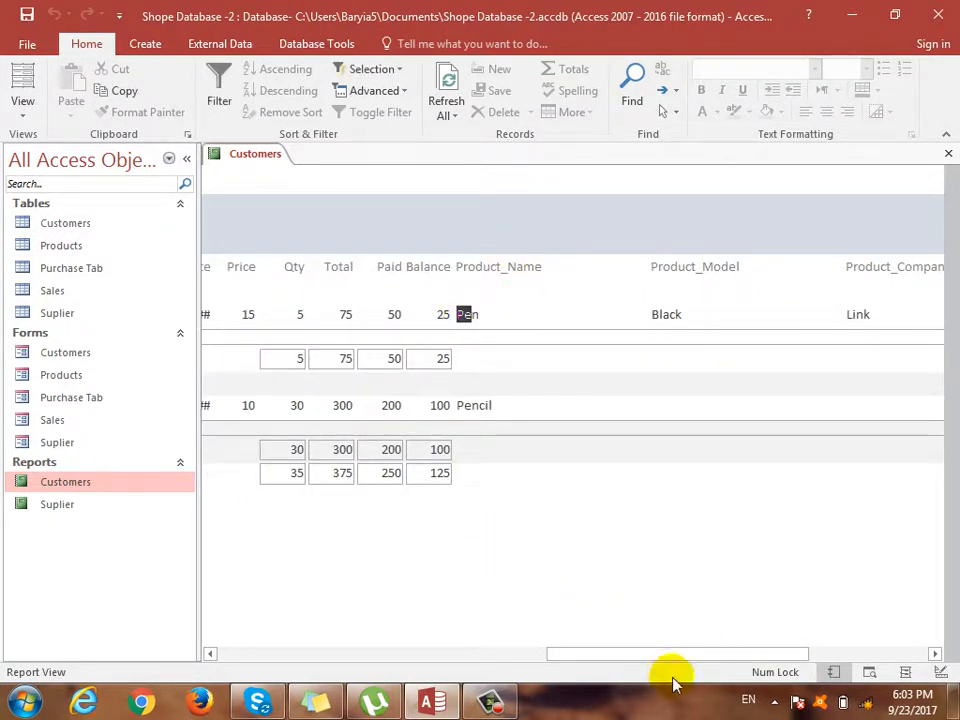
drag(666, 656, 628, 656)
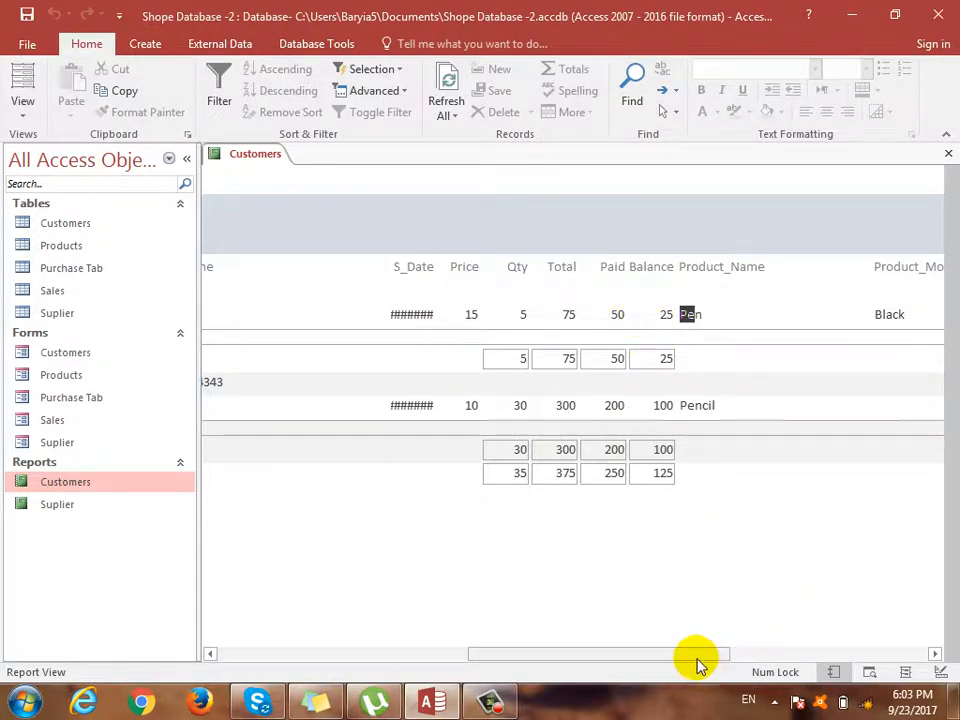
drag(699, 664, 379, 594)
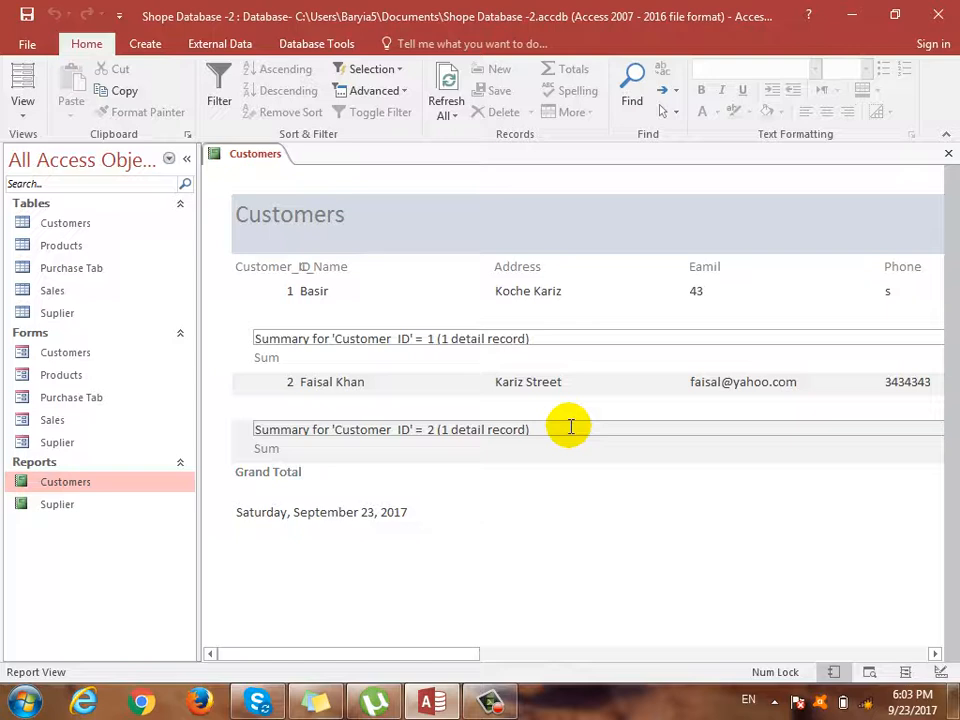
click(946, 153)
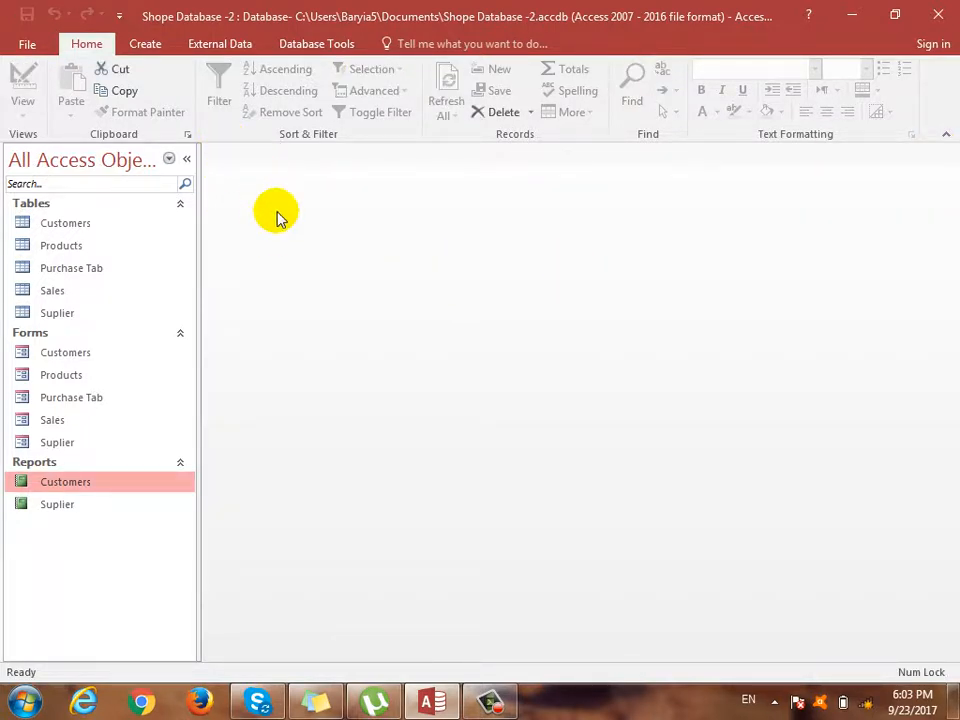
Review the Suplier and Customers reports one after the other, closing each after viewing.
double_click(70, 504)
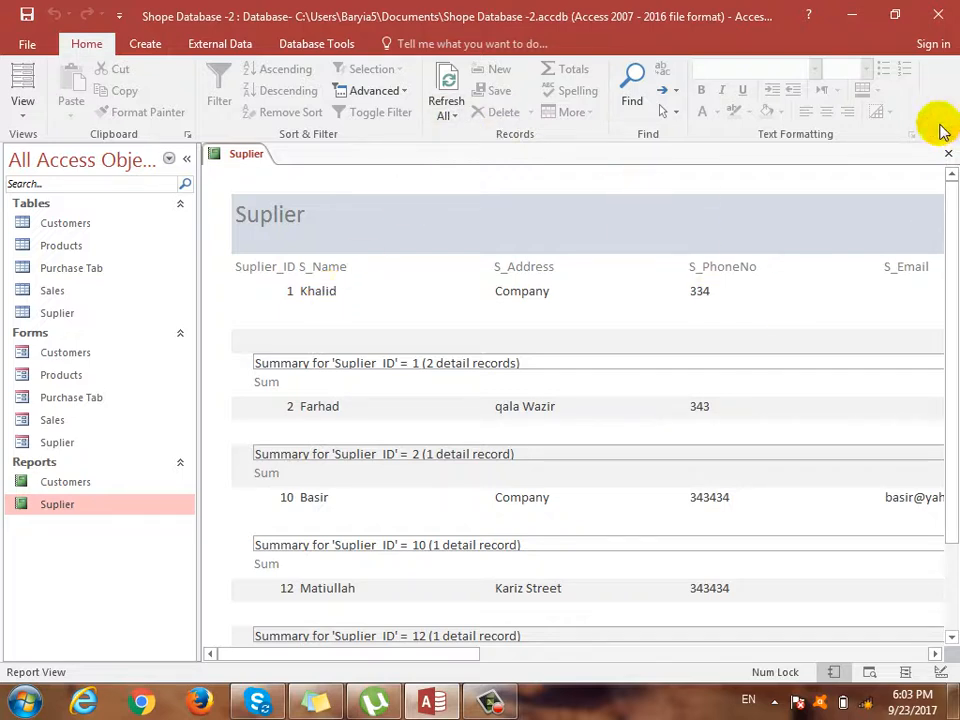
click(947, 153)
double_click(86, 483)
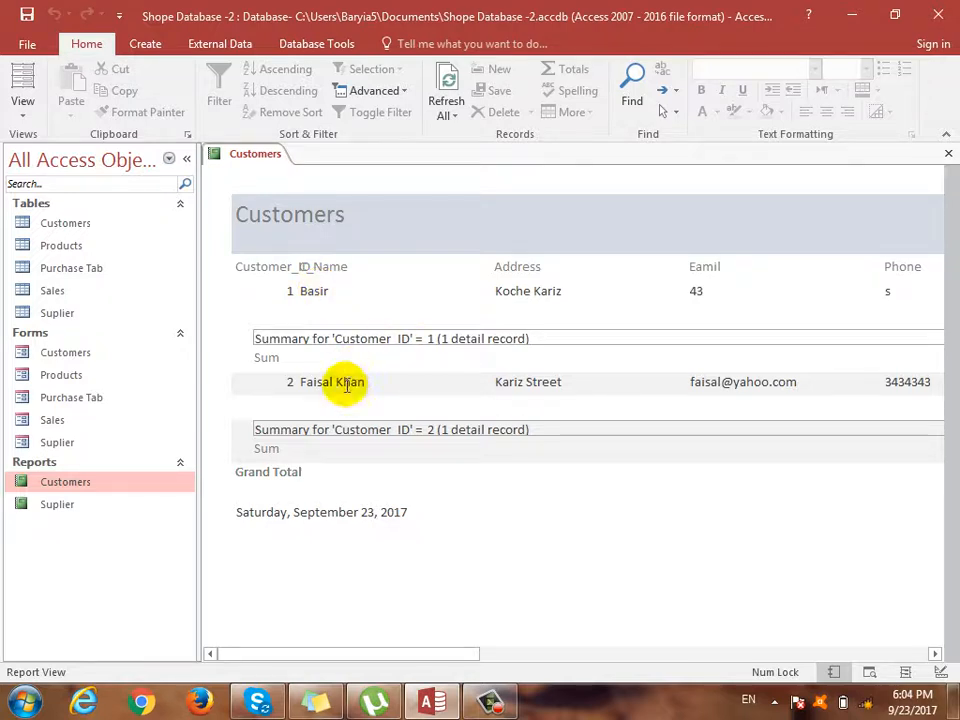
click(949, 154)
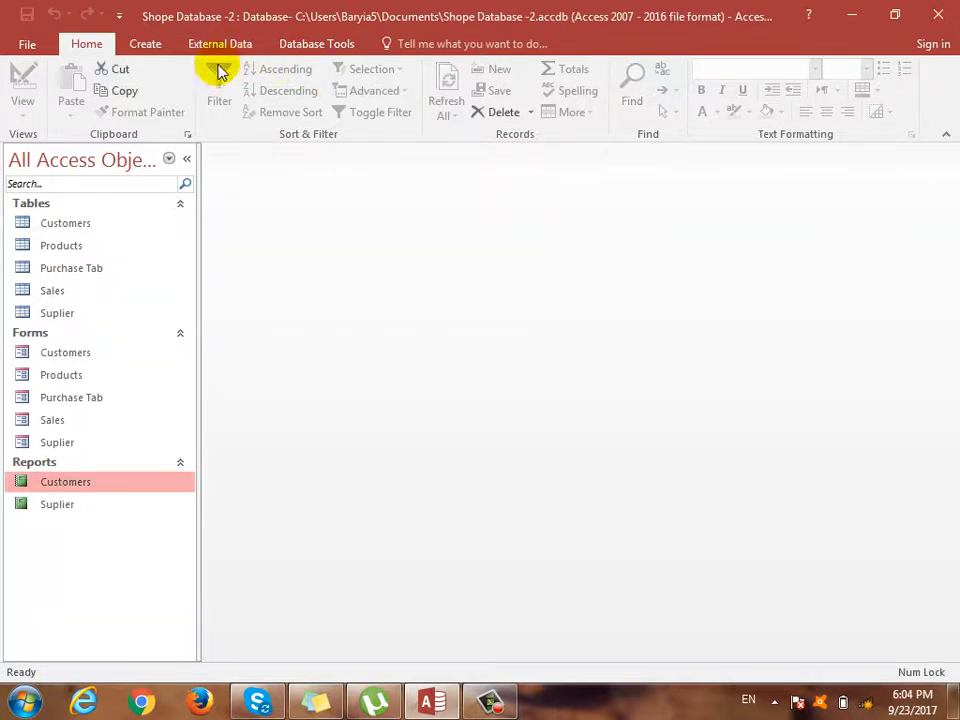
Start a new report with the Report Wizard and add all fields of the Products table.
click(160, 46)
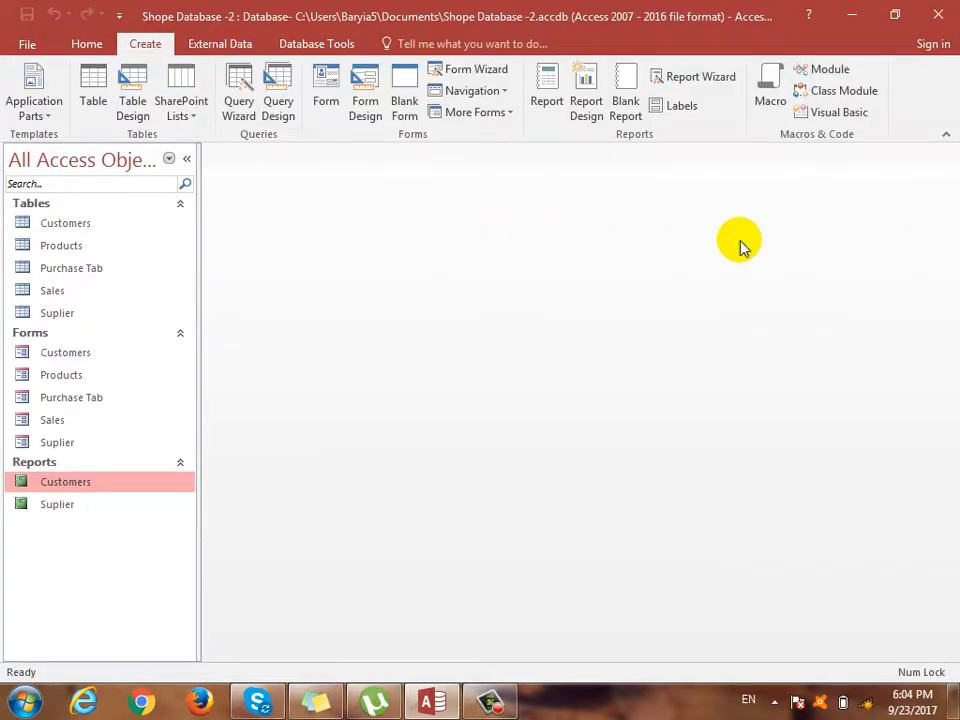
click(700, 77)
click(501, 246)
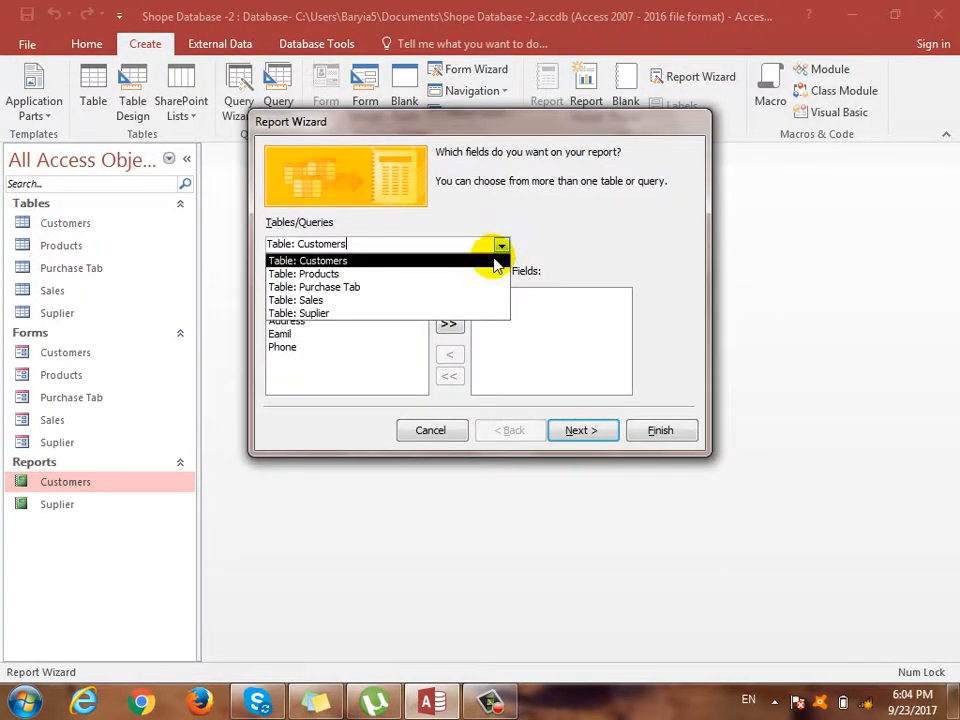
click(479, 275)
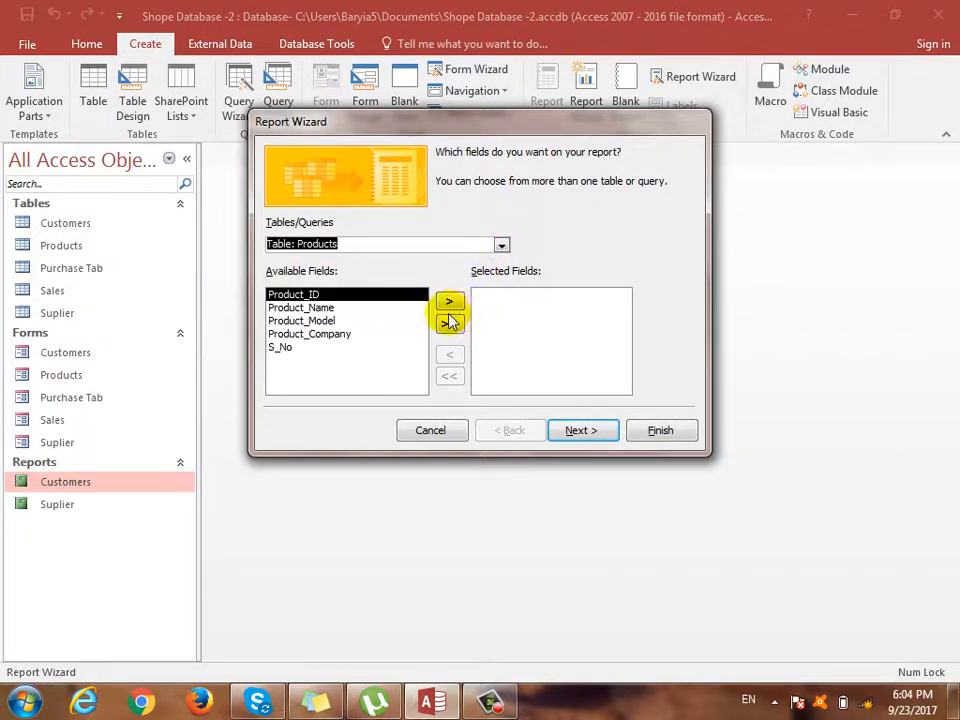
click(447, 327)
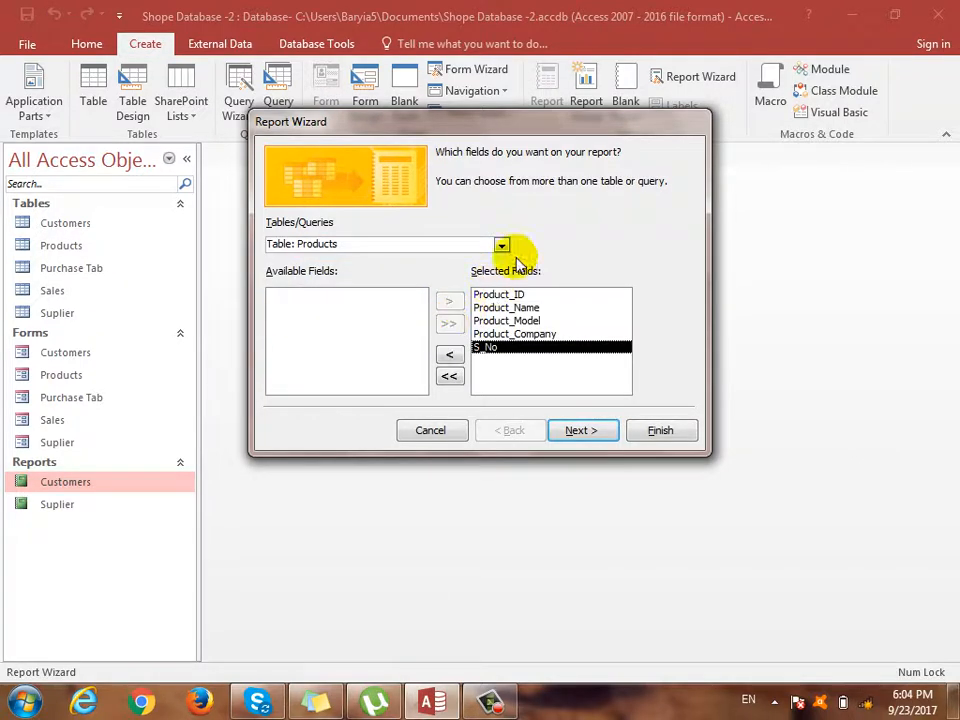
Add S_Name, S_Address, S_PhoneNo and S_Email from the Suplier table to the report's selected fields.
click(501, 244)
click(375, 314)
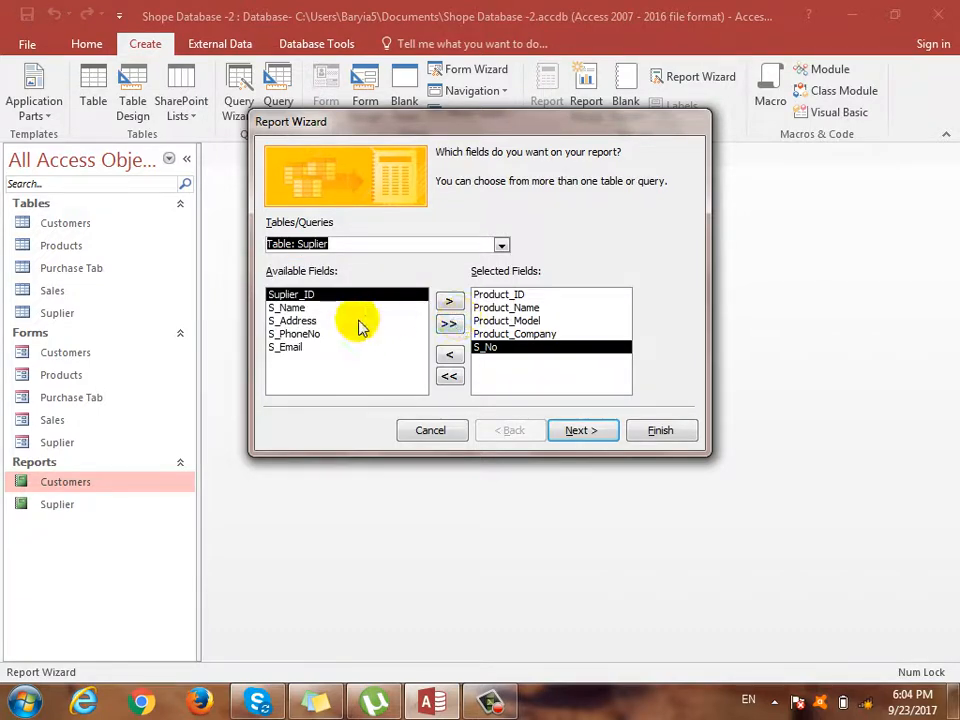
click(330, 307)
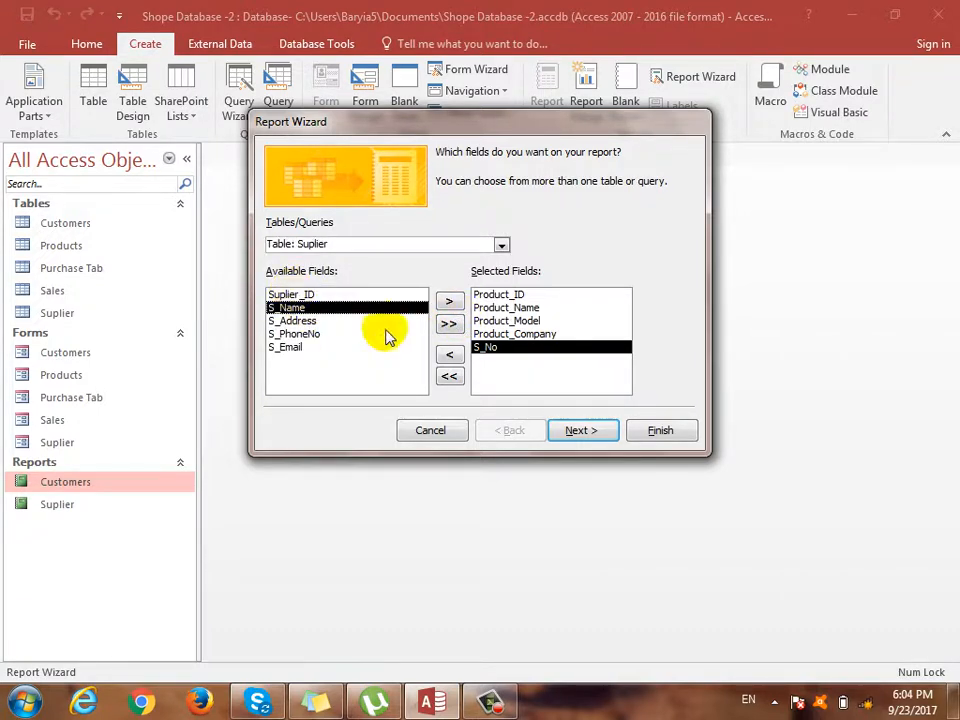
click(448, 301)
click(448, 301)
click(448, 301)
click(448, 301)
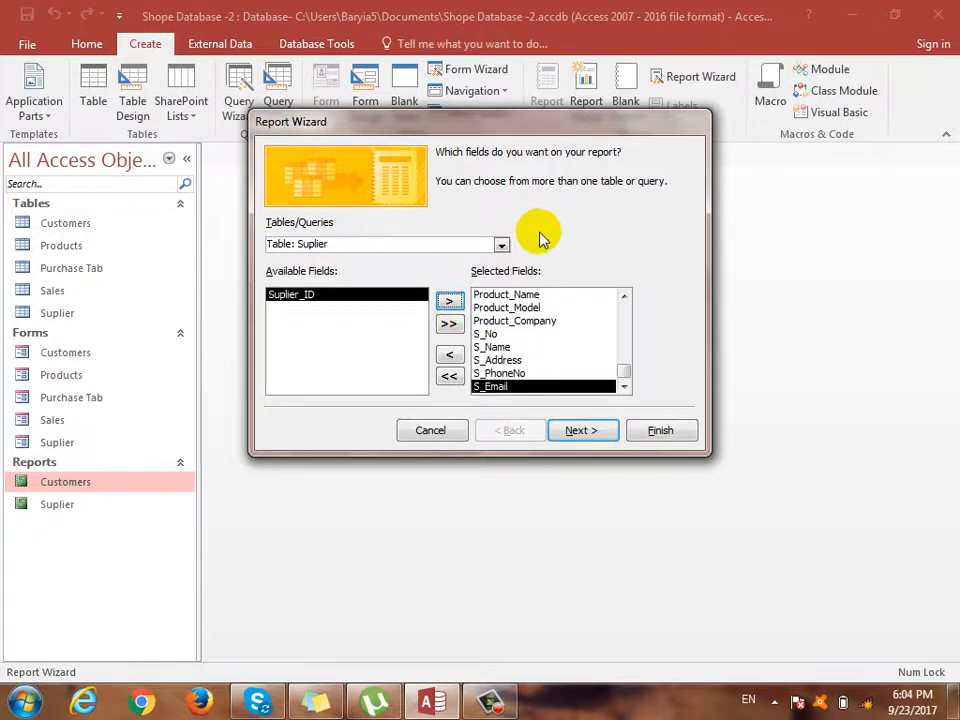
Add P_Date, Price, QTY, Total, Paid and Balance from the Purchase Tab table to the report's selected fields.
click(501, 245)
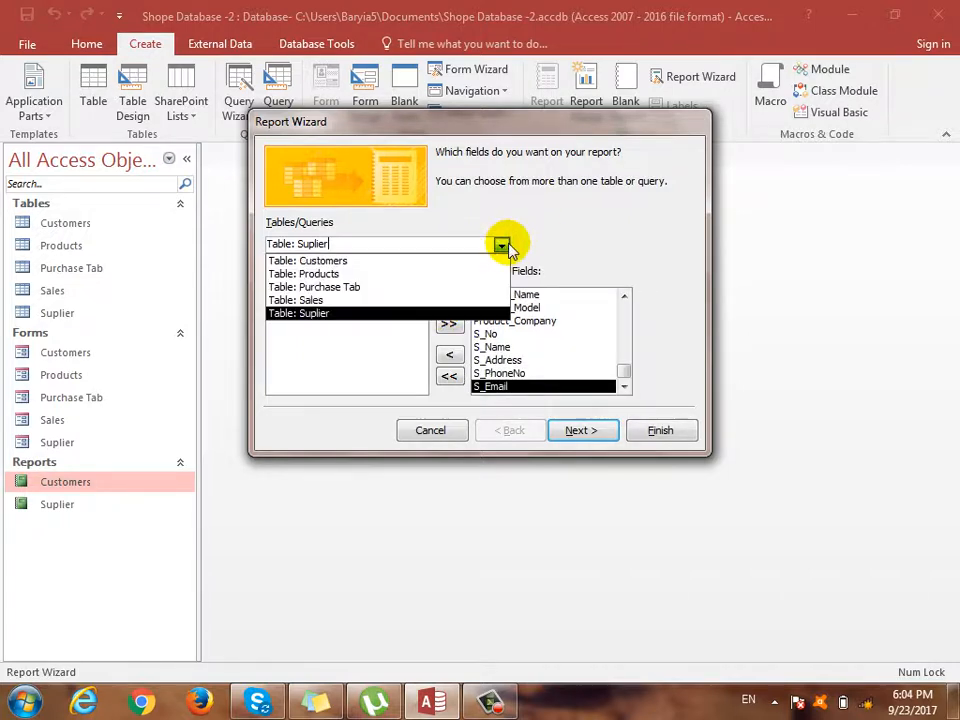
click(448, 287)
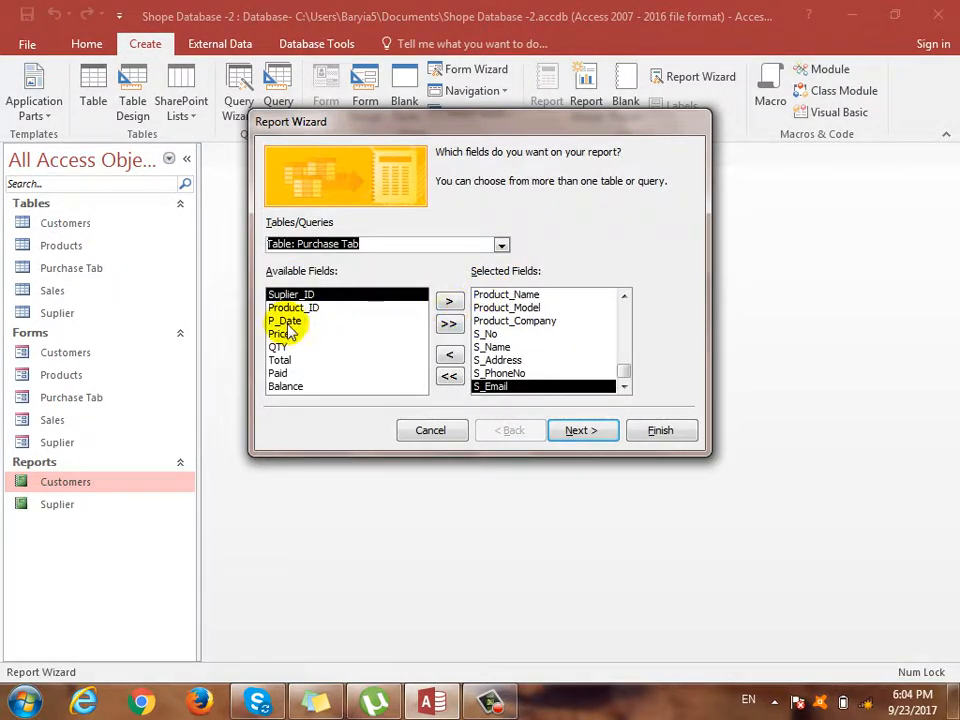
click(285, 321)
click(447, 303)
click(447, 303)
click(447, 303)
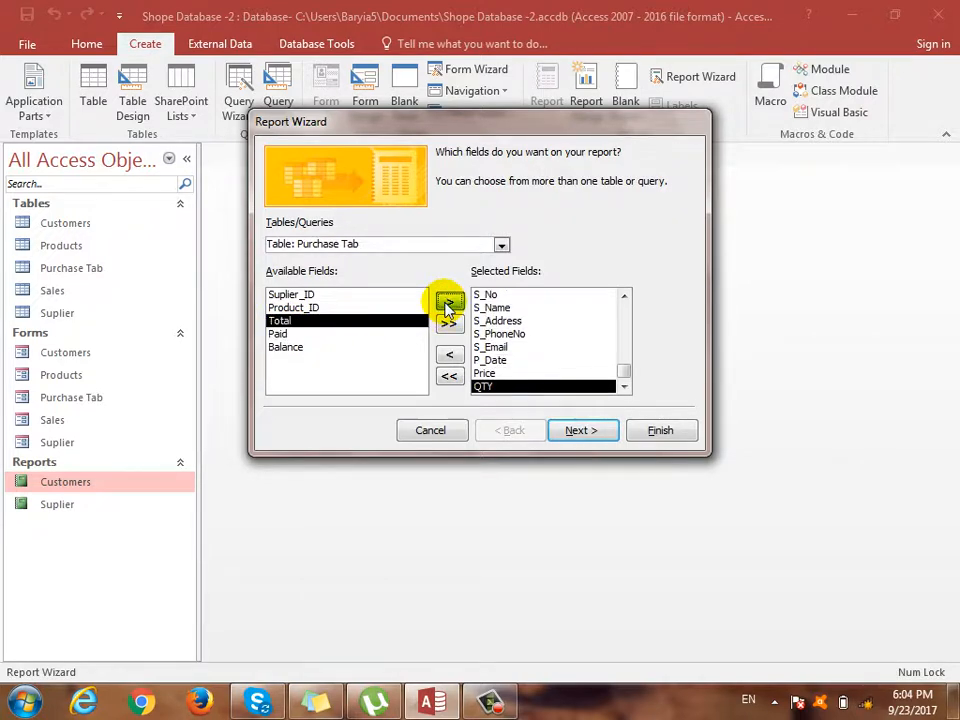
click(447, 303)
click(447, 303)
click(447, 303)
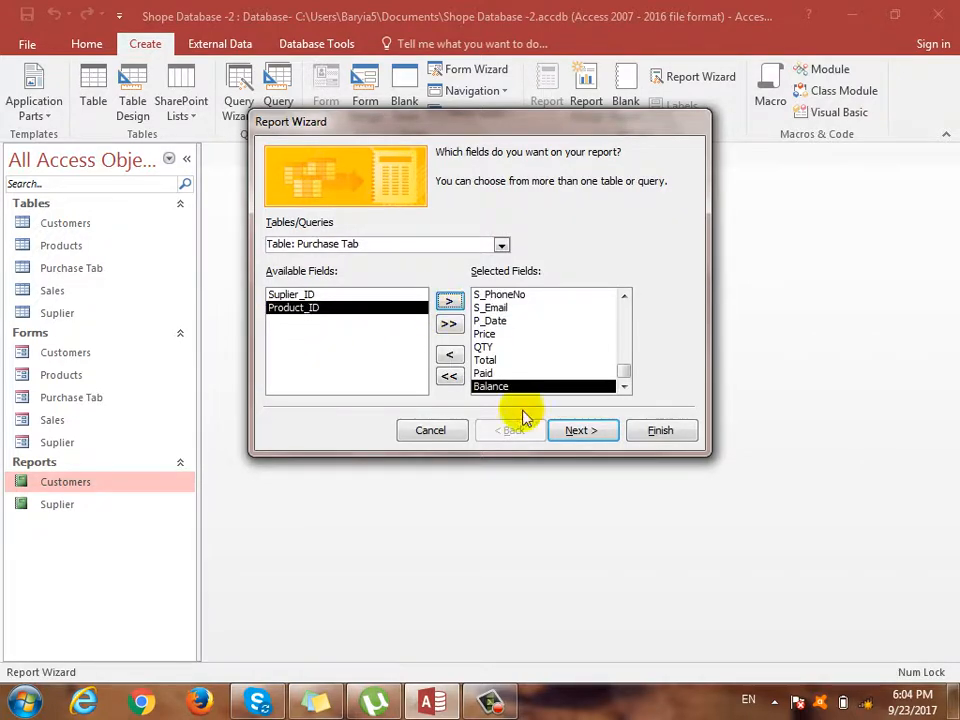
Keep the data viewed by Products without extra grouping, and set the summary options to Sum of QTY, Total, Paid and Balance.
click(582, 431)
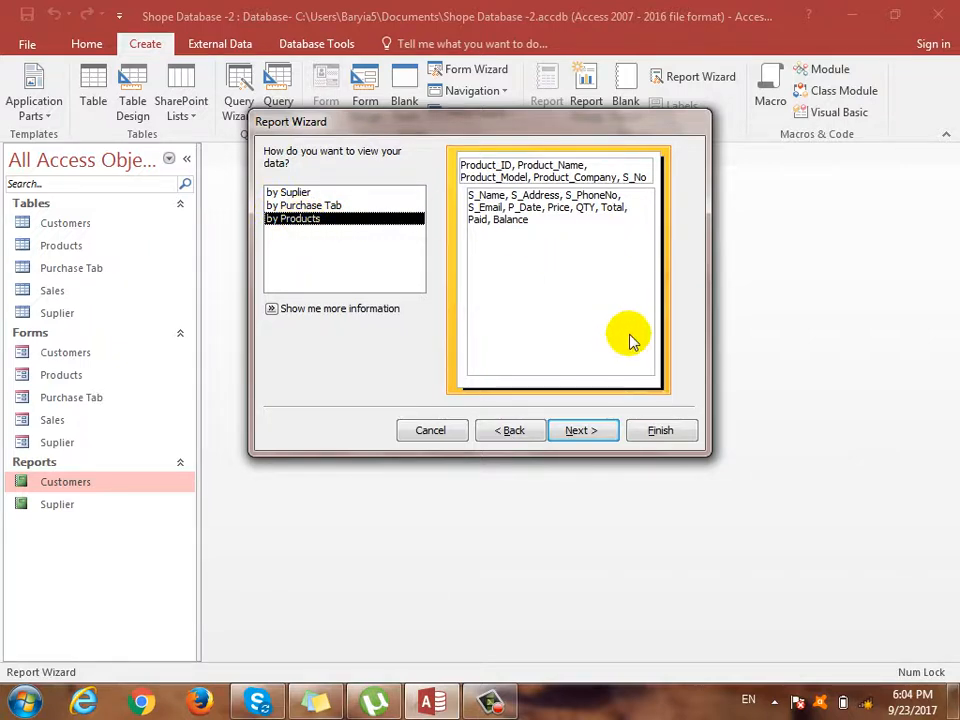
click(592, 430)
click(580, 432)
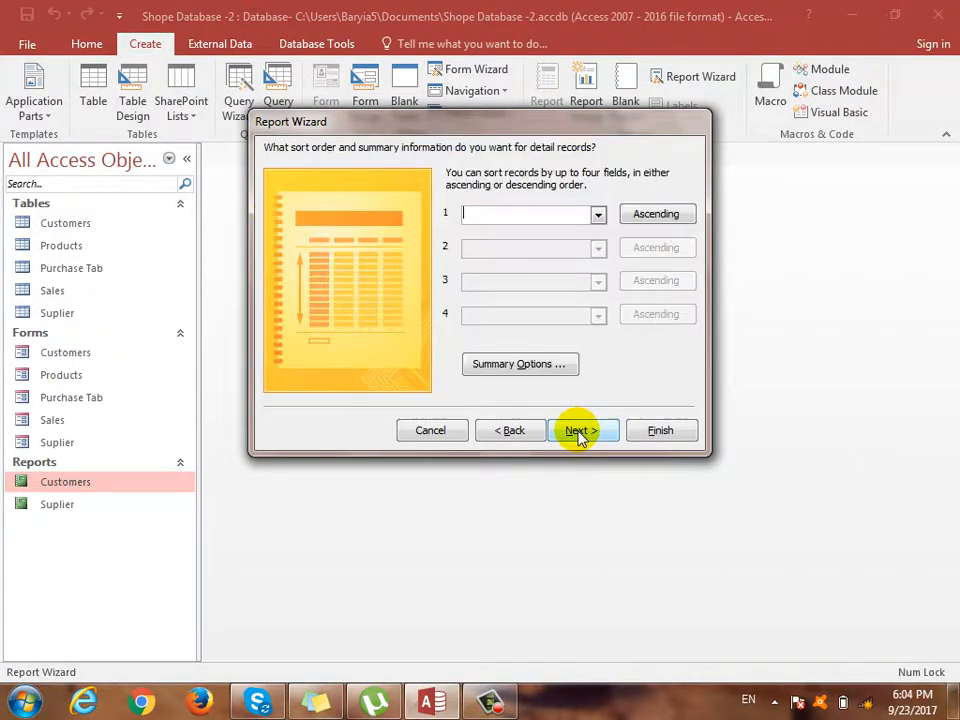
click(490, 360)
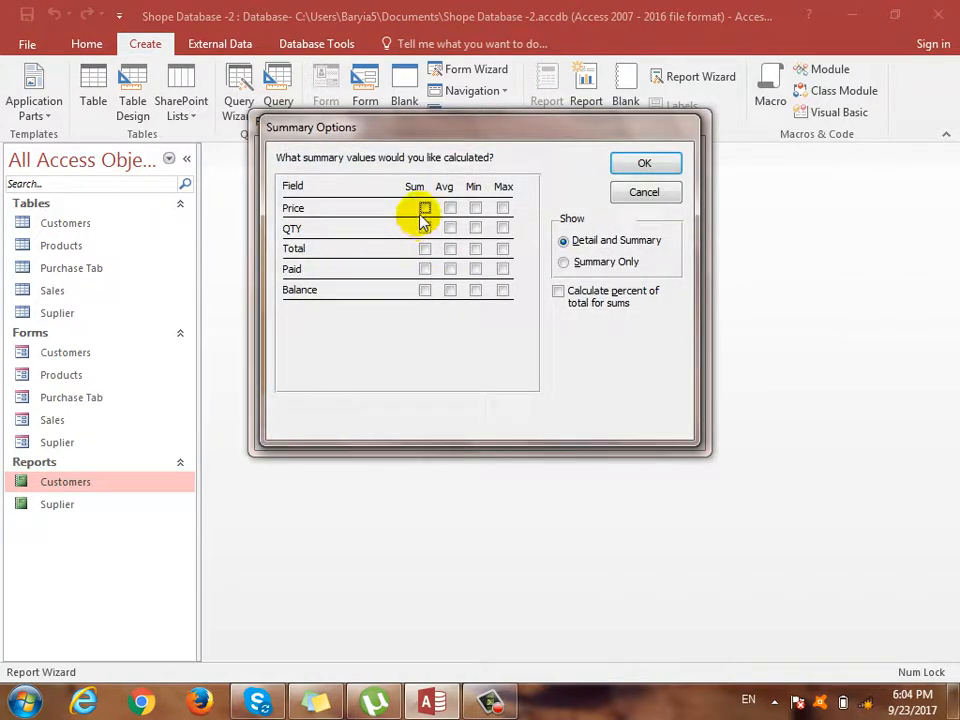
click(425, 228)
click(425, 248)
click(425, 268)
click(425, 289)
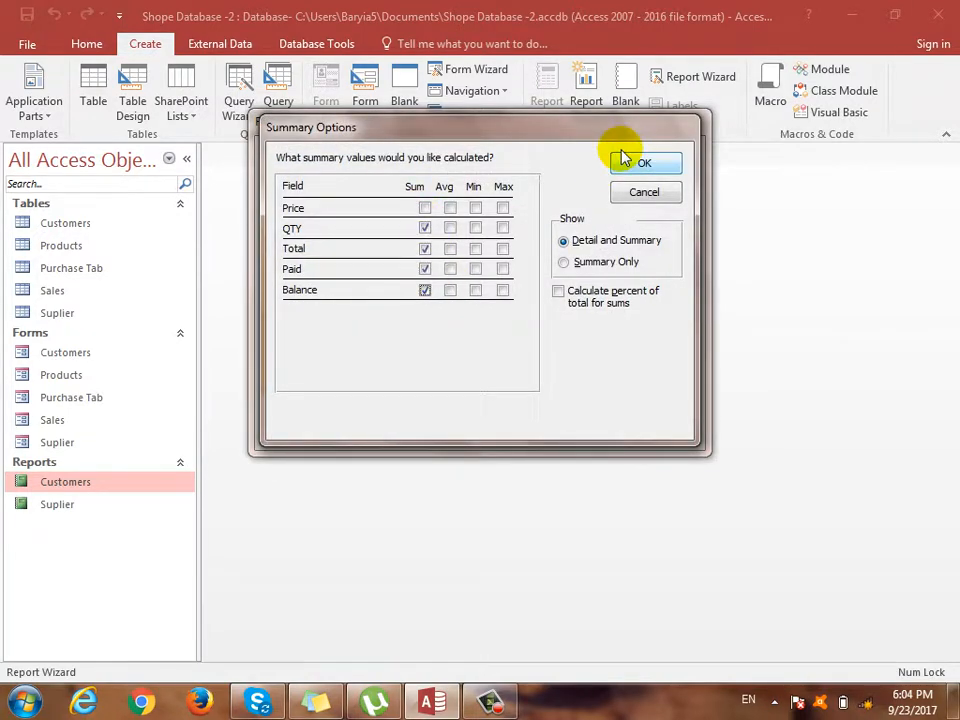
click(640, 165)
Finish the Products report with the default Stepped portrait layout and title, and close its print preview.
click(583, 431)
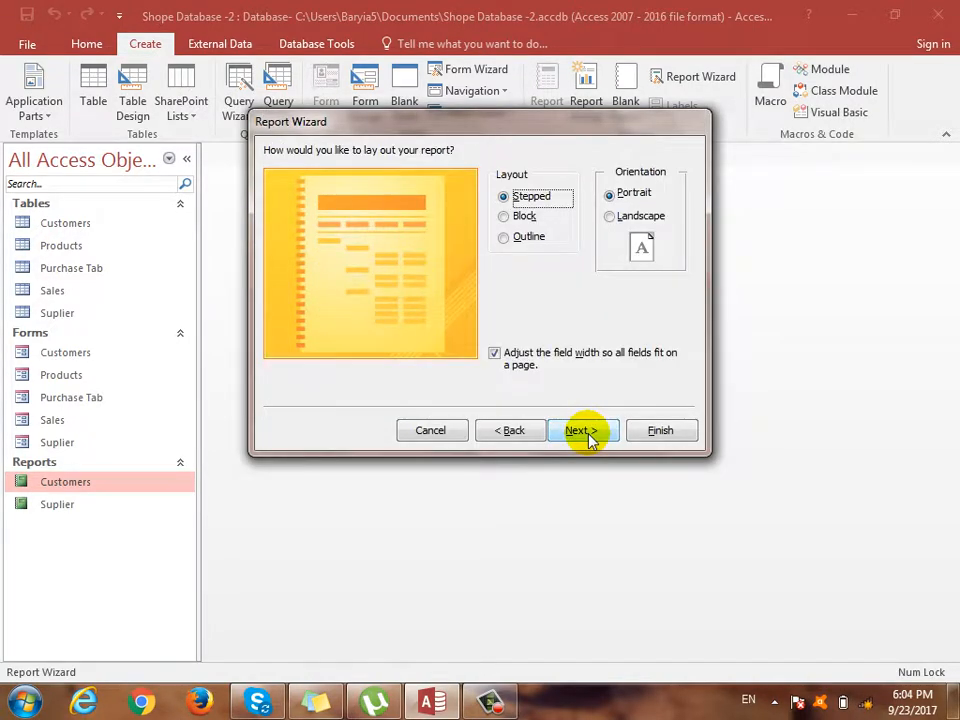
click(585, 432)
click(657, 432)
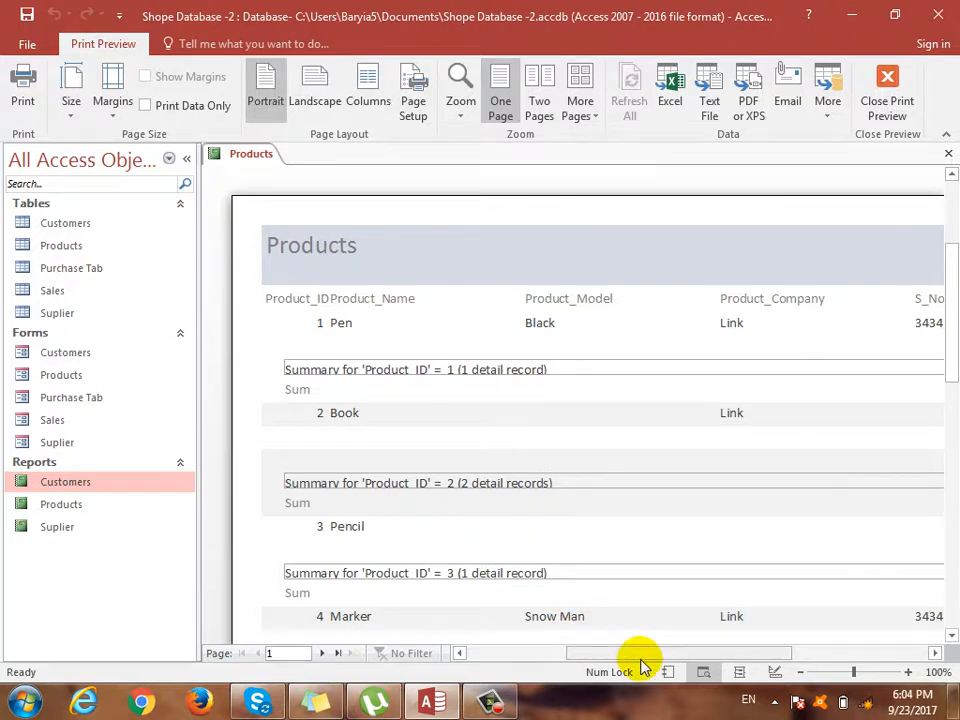
drag(638, 656, 668, 660)
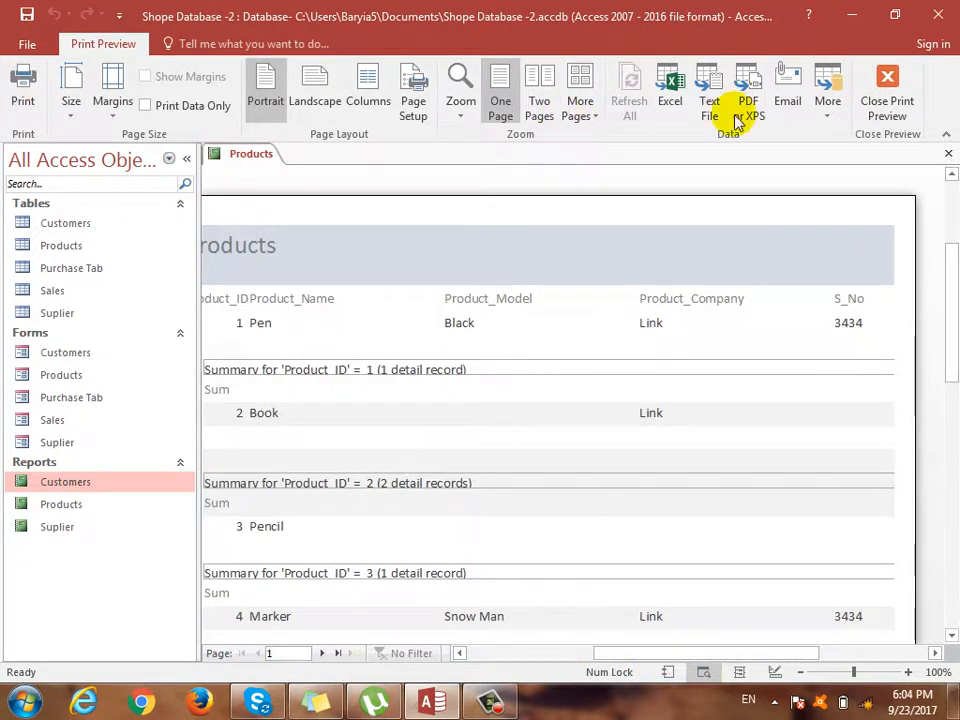
click(893, 93)
Switch the Products report to Report View and examine its product and supplier columns.
click(22, 110)
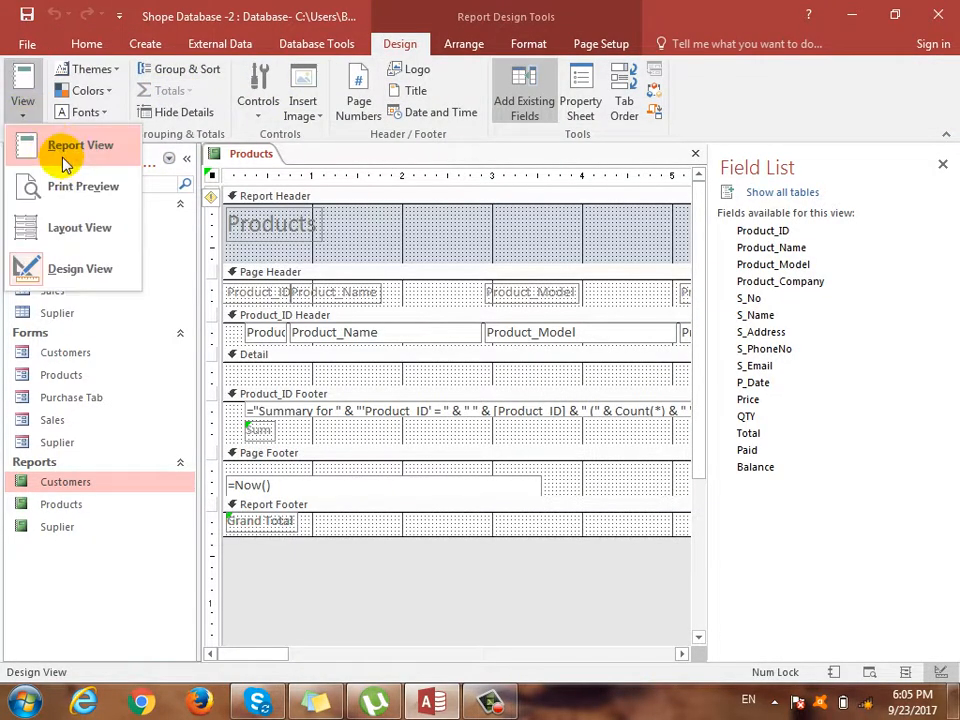
click(64, 150)
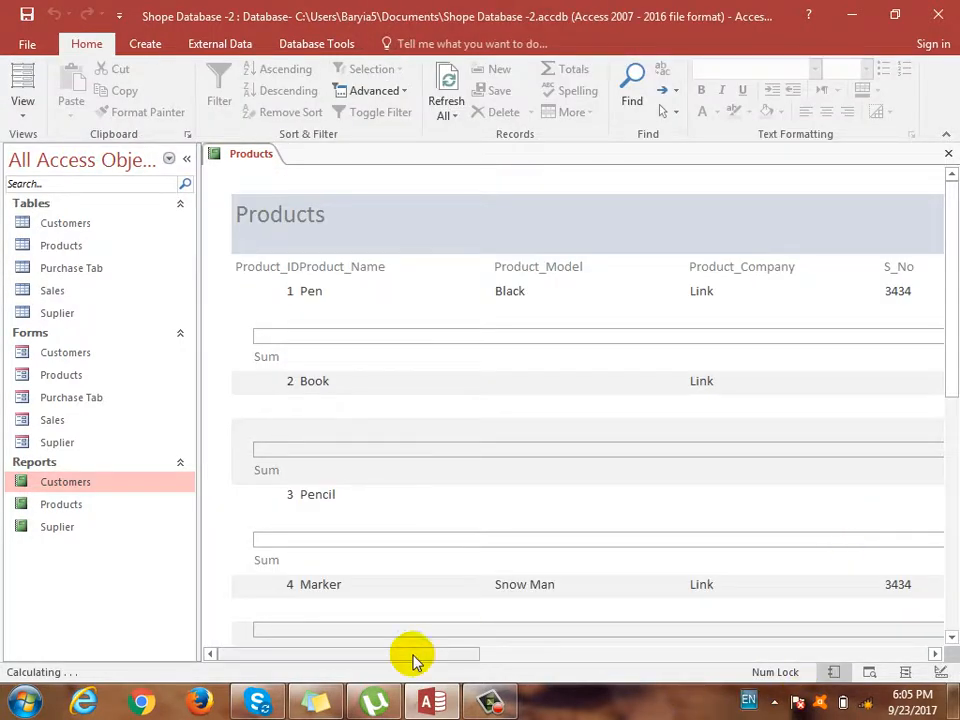
drag(414, 660, 642, 662)
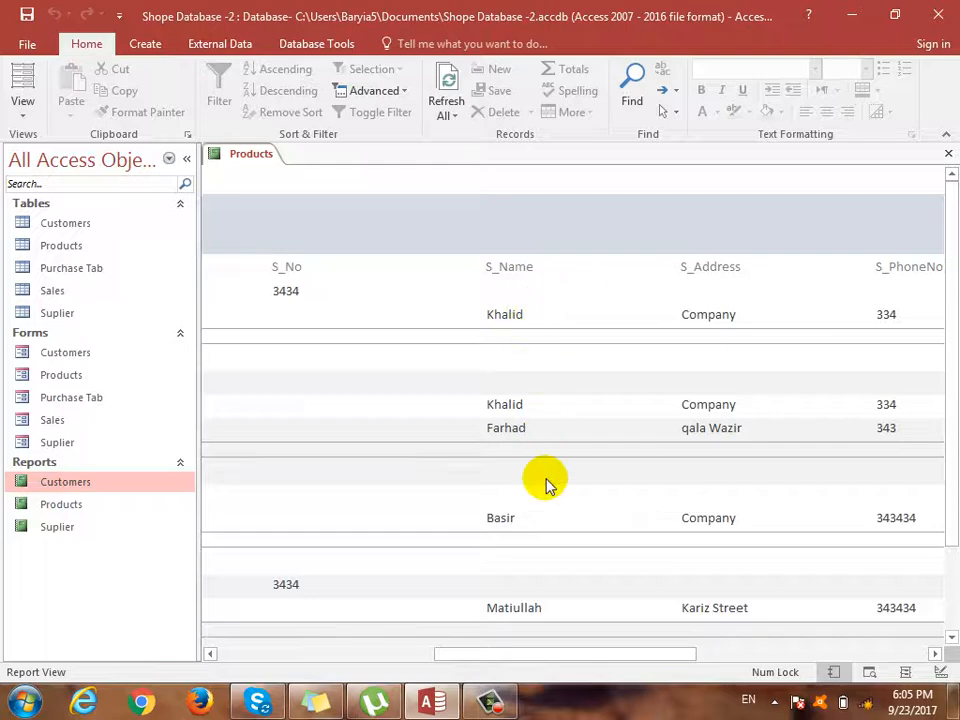
drag(536, 664, 280, 668)
drag(450, 658, 639, 660)
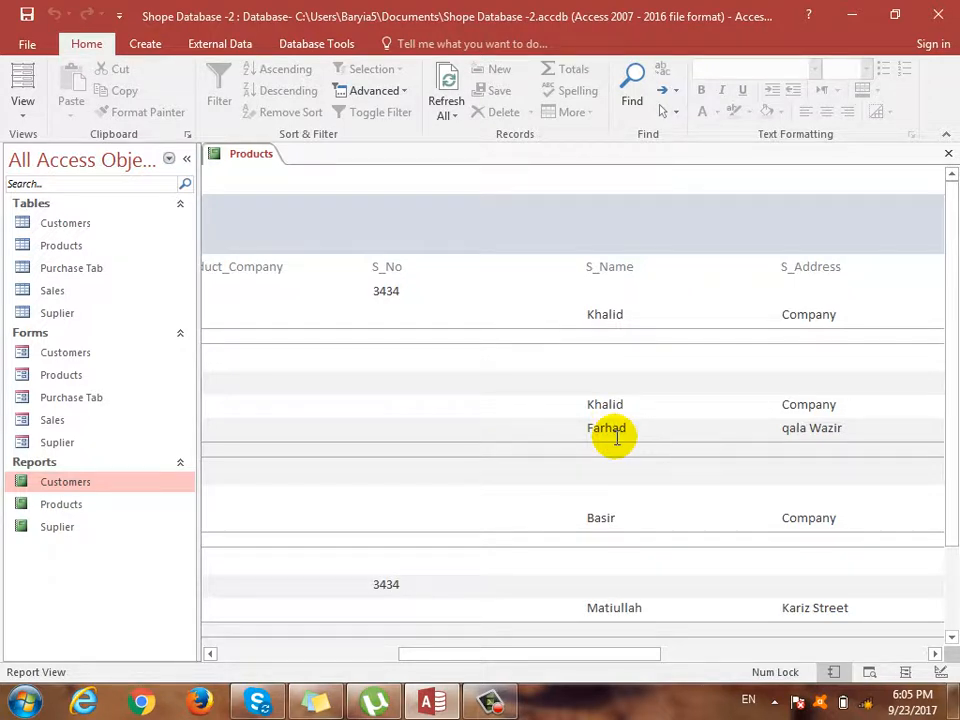
drag(516, 660, 338, 663)
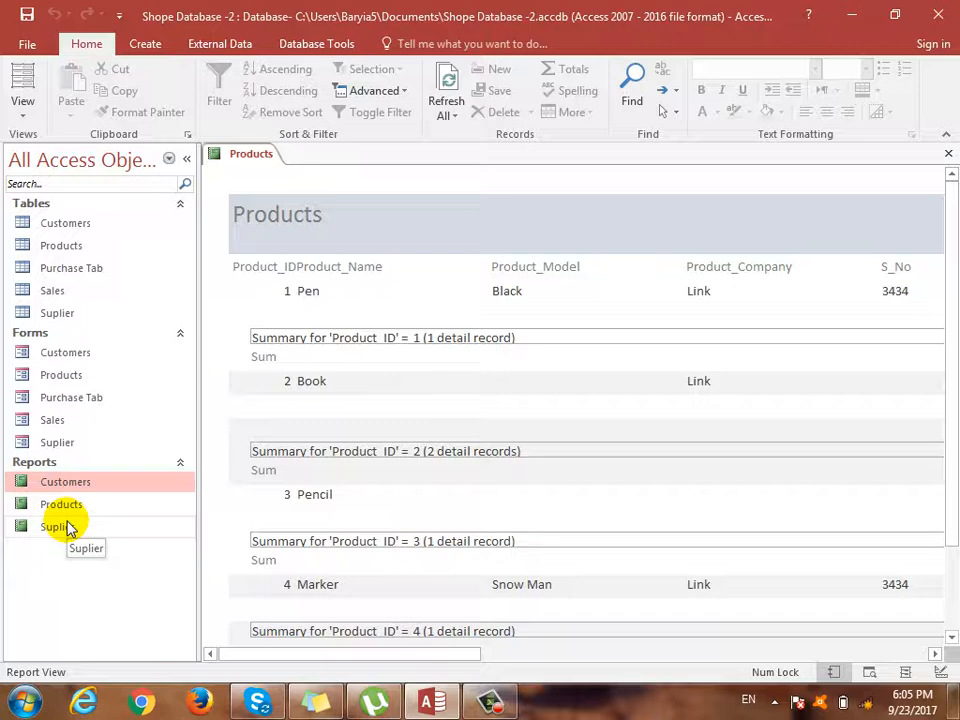
Open the Suplier report, compare it with the Products report, and close both.
double_click(66, 527)
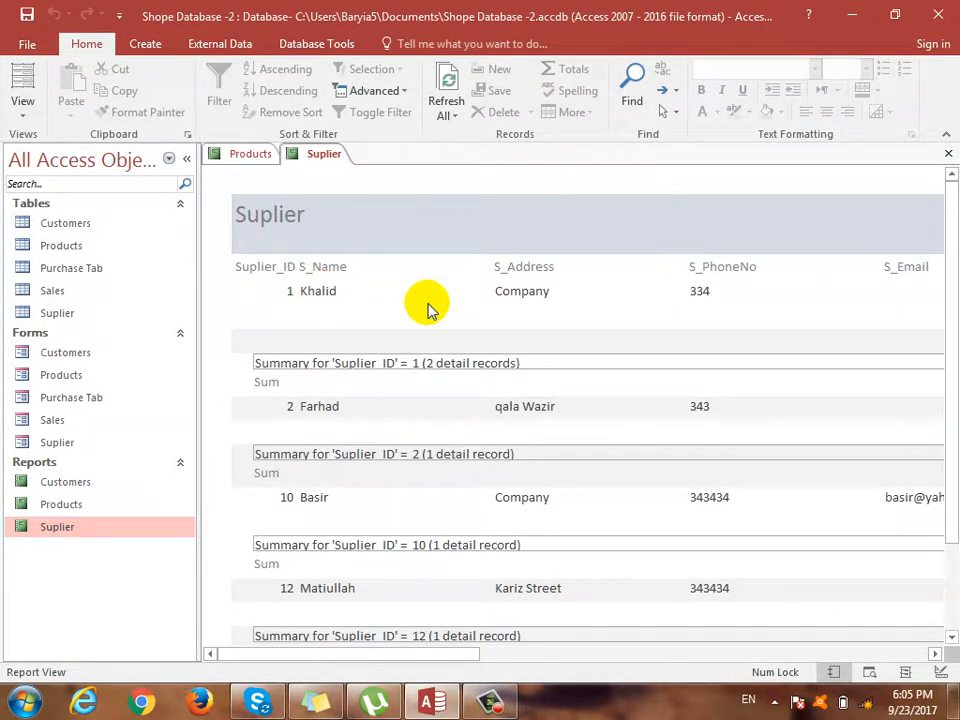
click(252, 155)
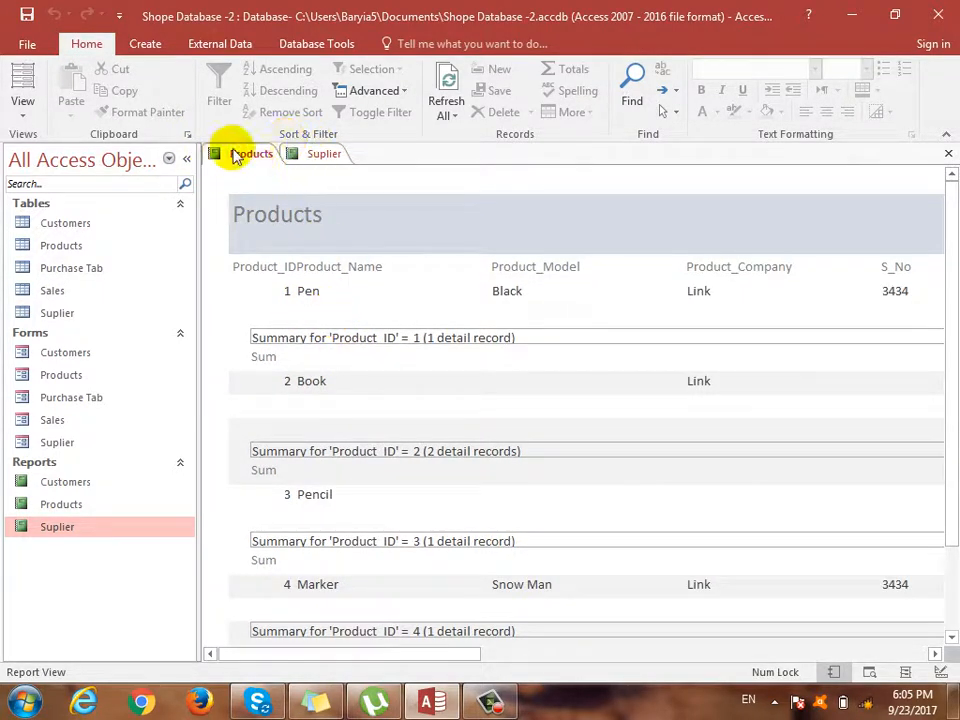
click(330, 158)
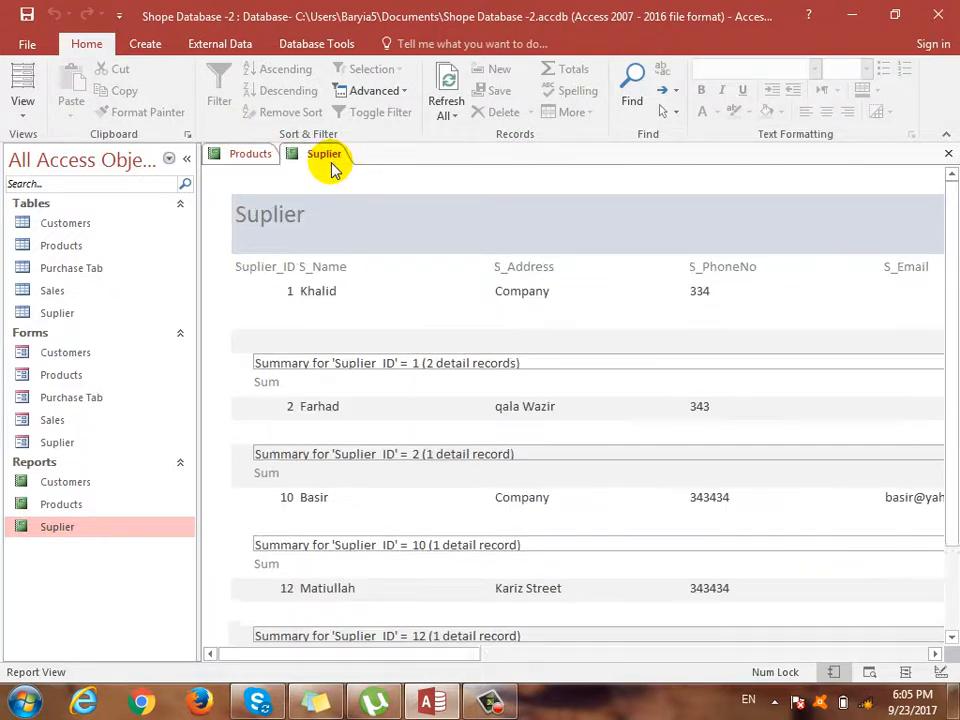
click(948, 154)
click(948, 154)
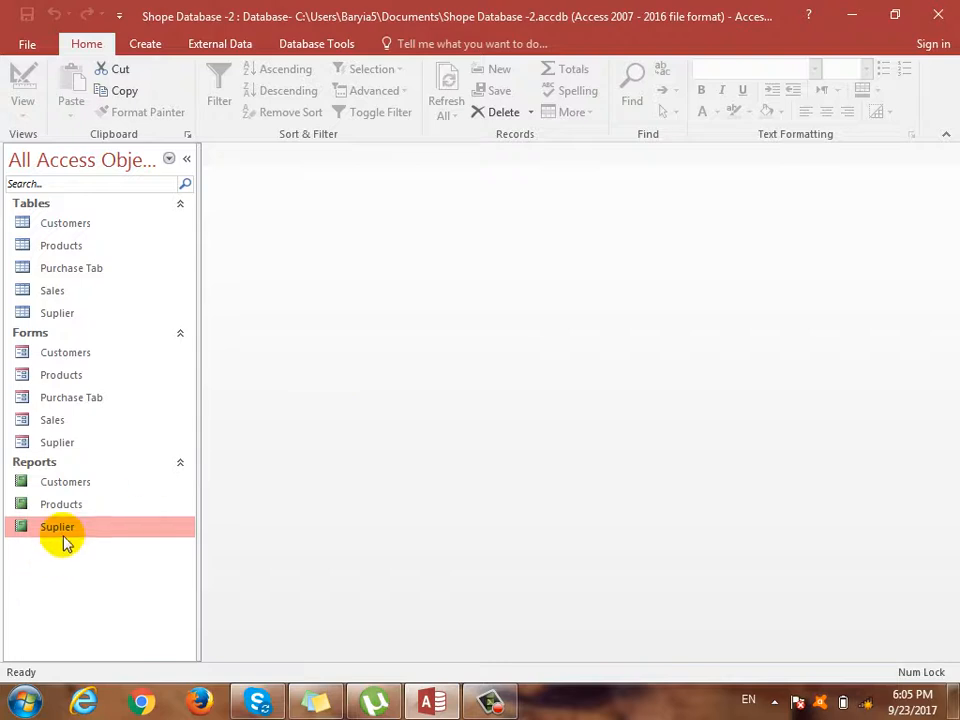
Rename the Products report to Purchase Products.
right_click(75, 505)
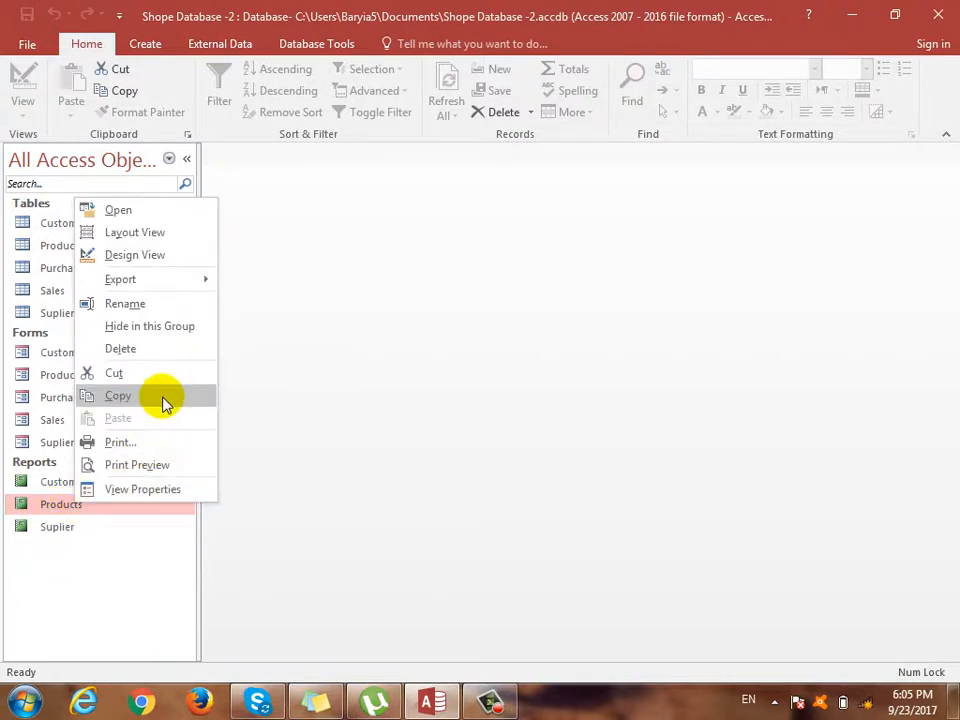
click(122, 304)
click(94, 503)
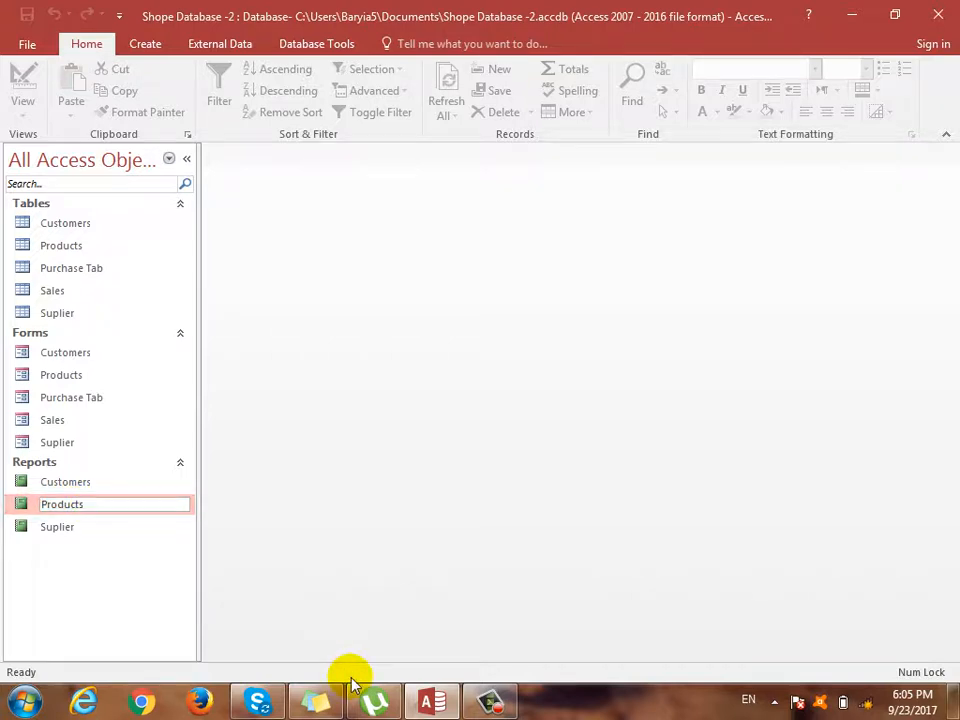
text(Pu)
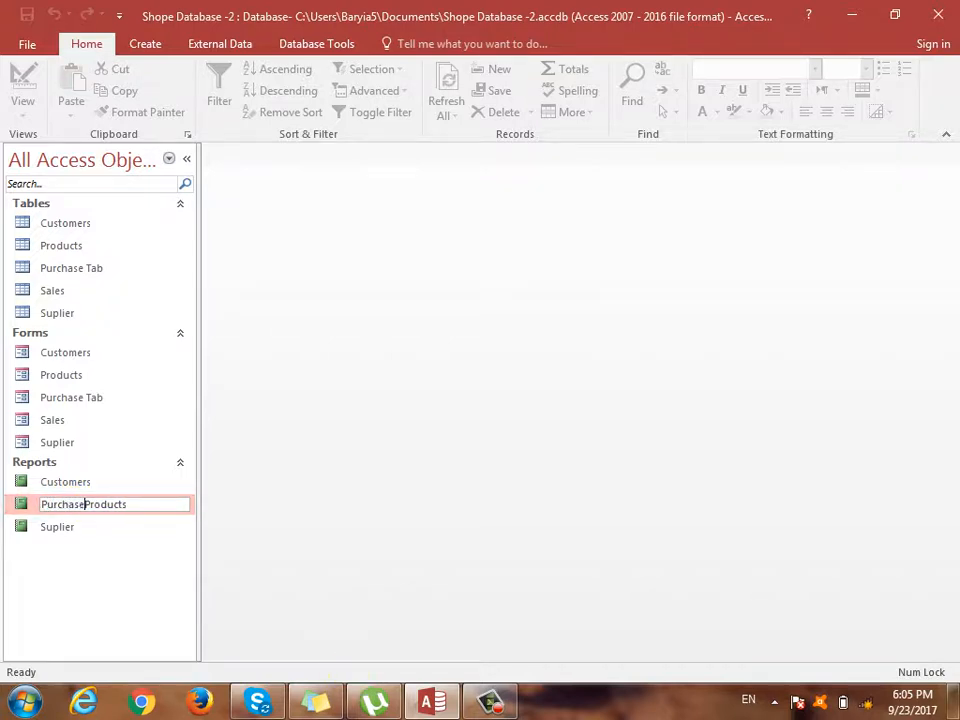
text(rchase)
key(Return)
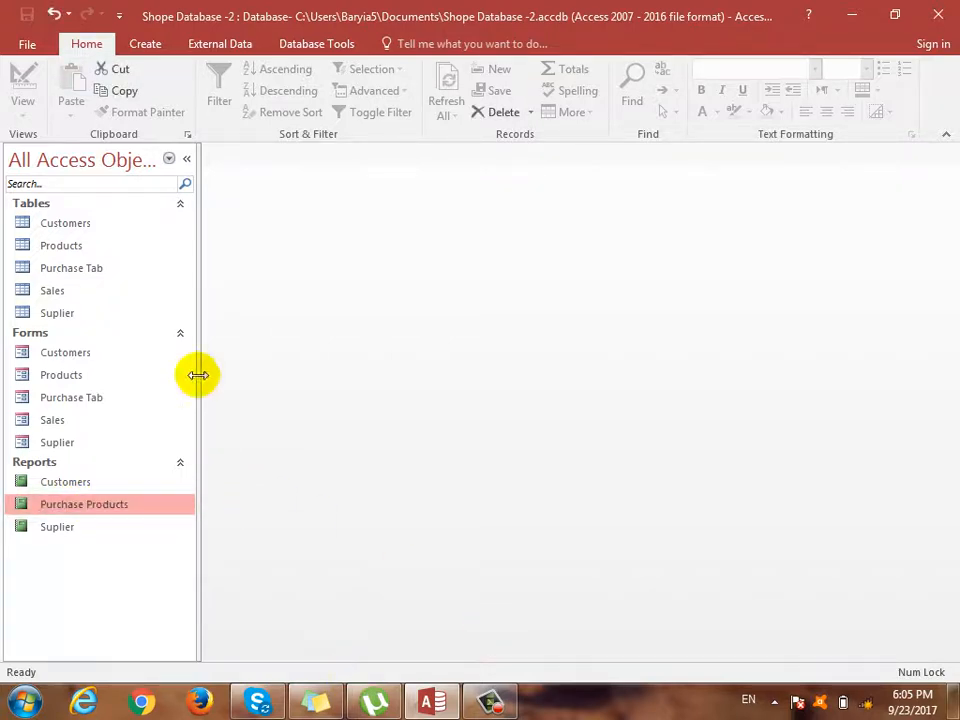
Start a new report with the Report Wizard and add all fields of the Products table.
click(150, 44)
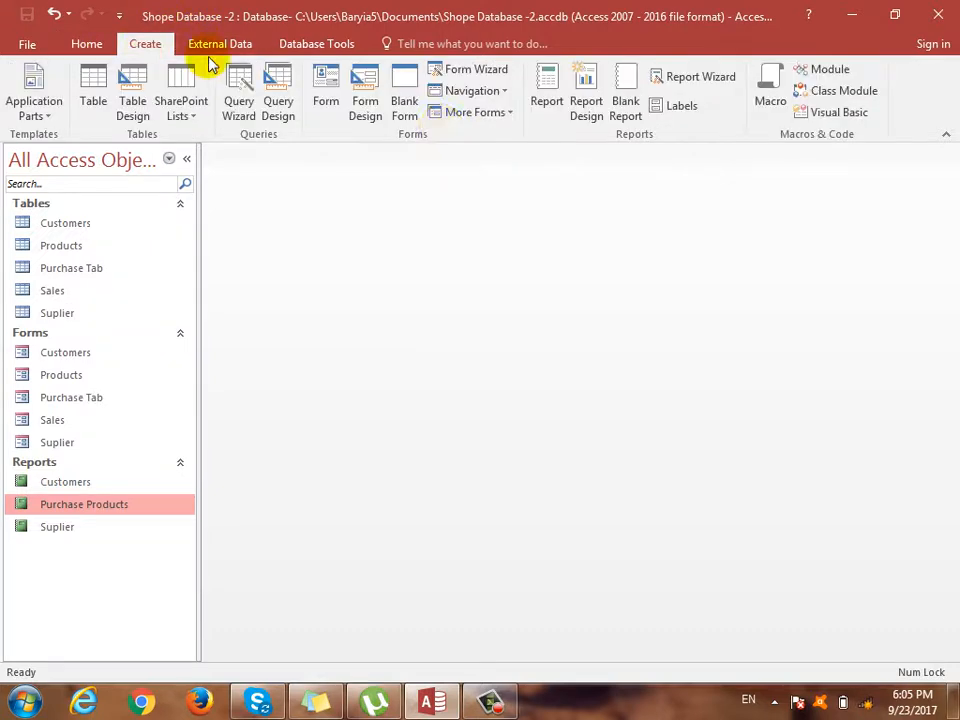
click(680, 76)
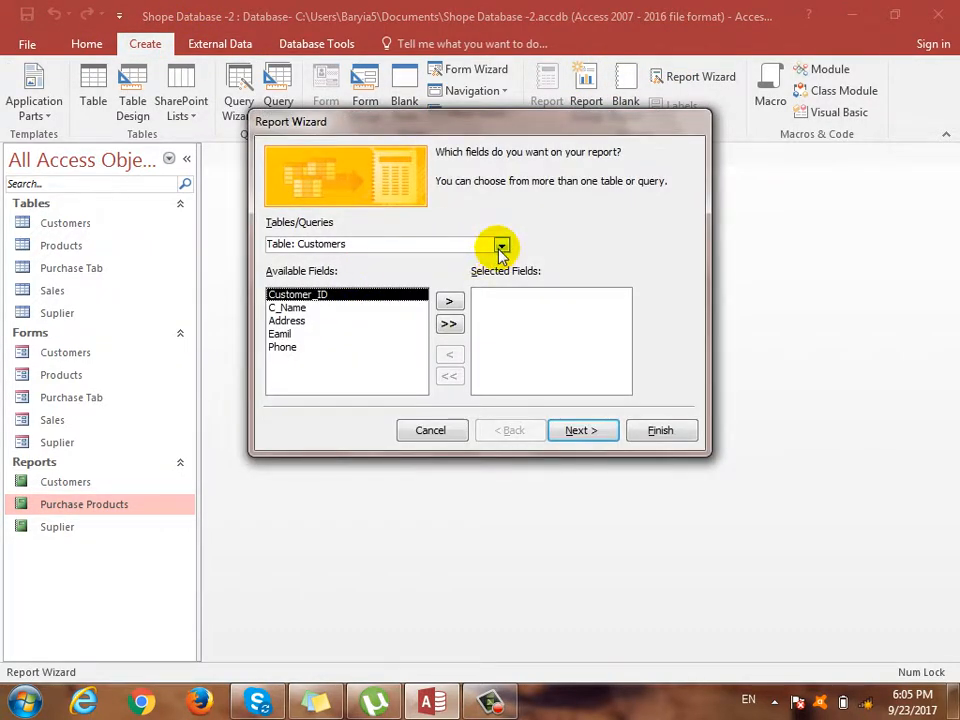
click(500, 246)
click(420, 274)
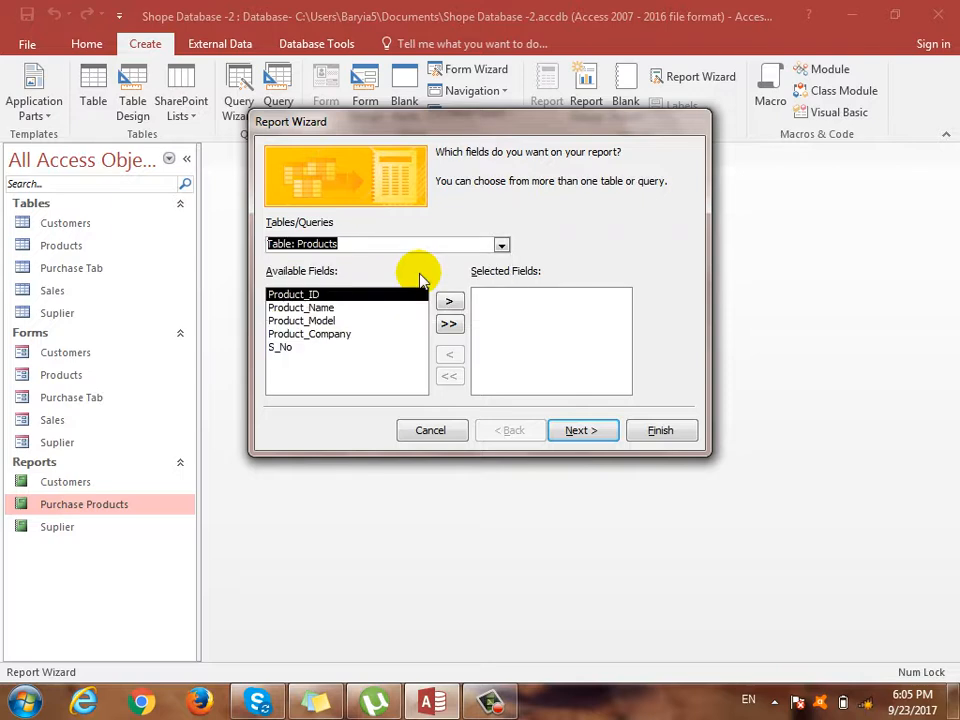
click(452, 323)
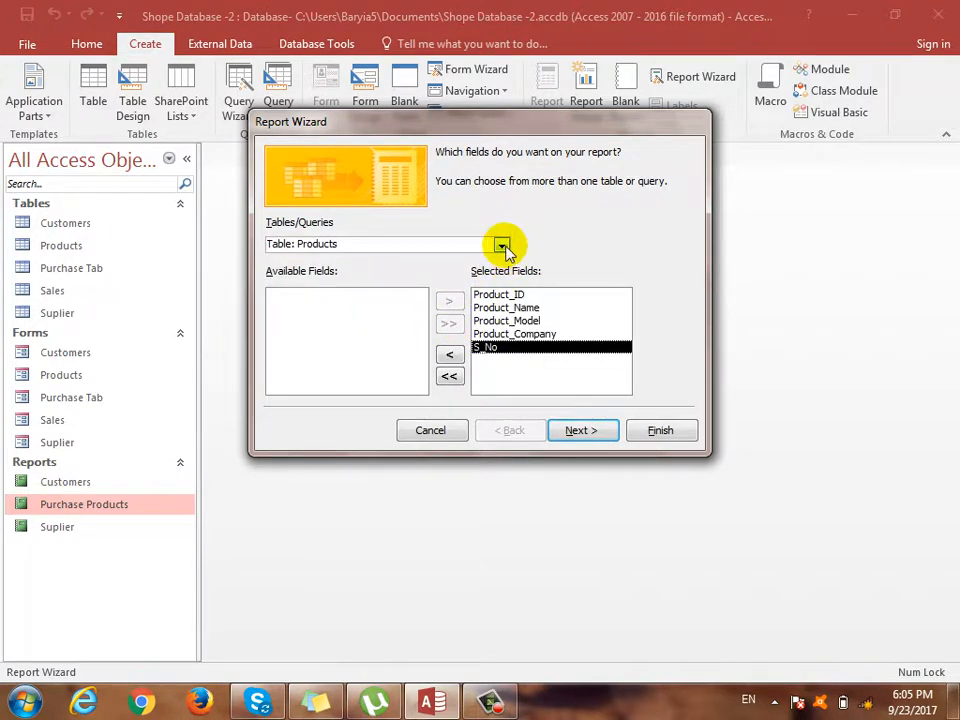
Add the C_Name, Address, Eamil and Phone fields of the Customers table to the report.
click(500, 246)
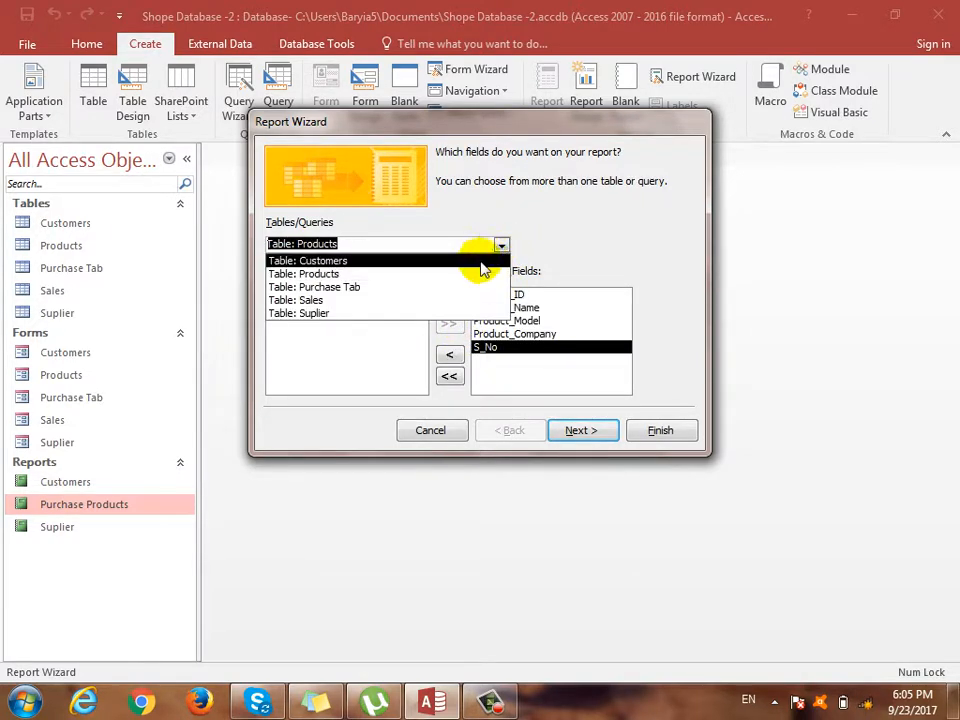
click(361, 262)
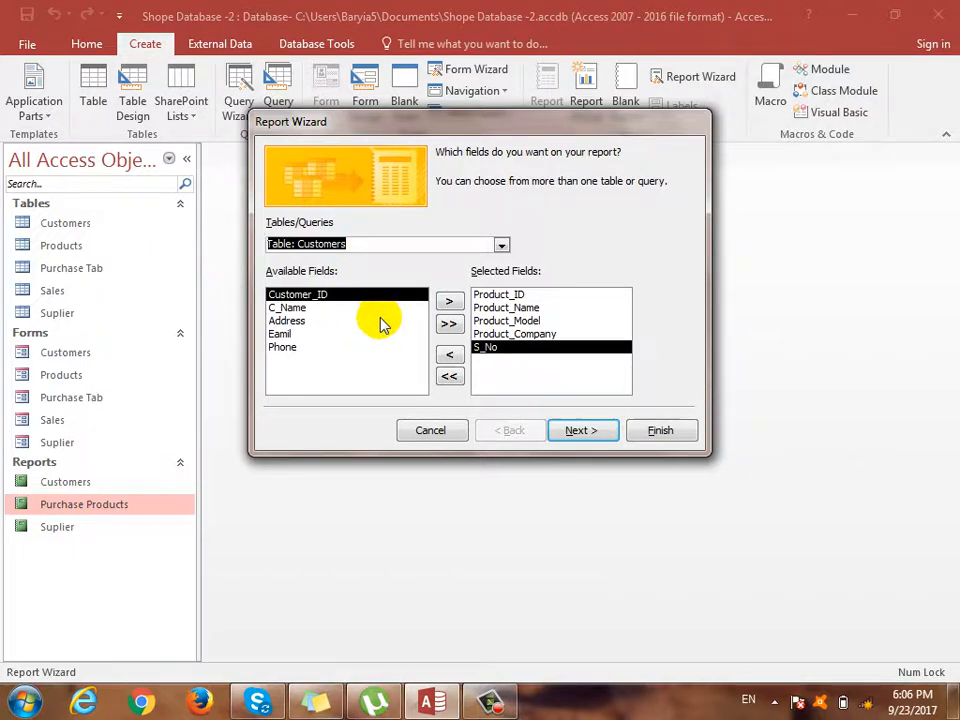
click(300, 308)
click(449, 301)
click(449, 301)
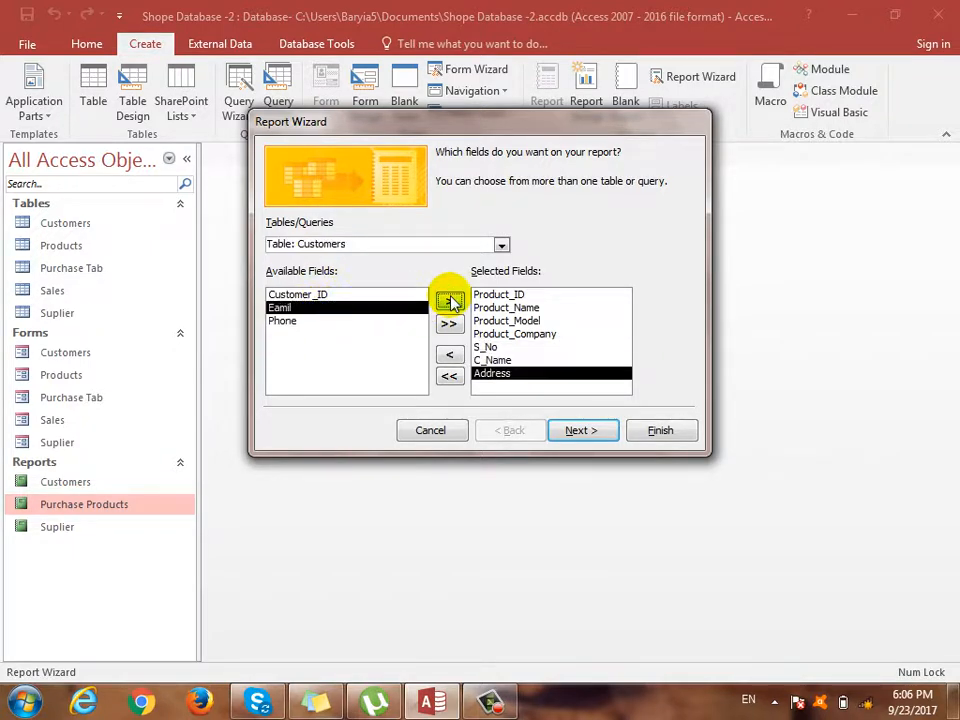
click(449, 301)
click(449, 301)
Add the S_Date, Price, Qty, Total, Paid and Balance fields of the Sales table to the report.
click(496, 247)
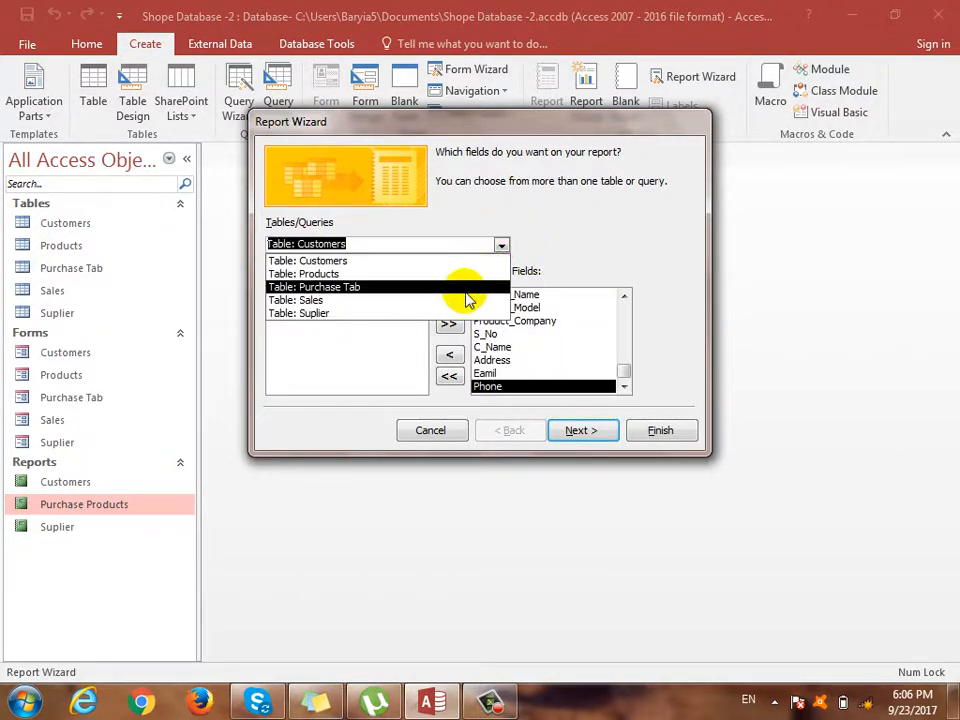
click(453, 302)
click(290, 320)
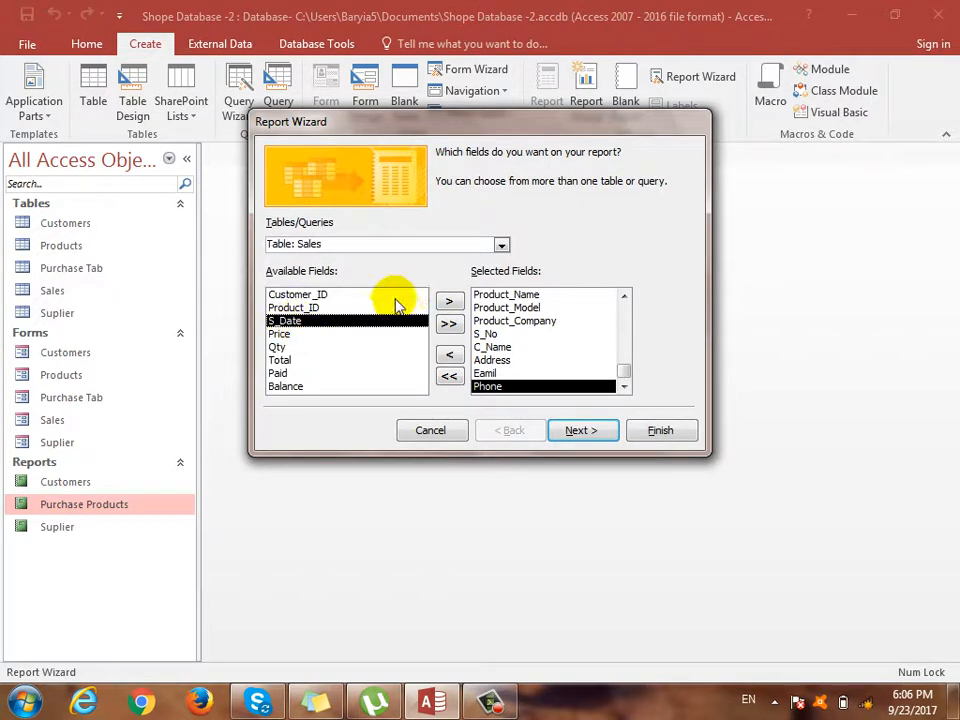
click(449, 302)
click(449, 302)
click(449, 302)
click(449, 302)
click(449, 302)
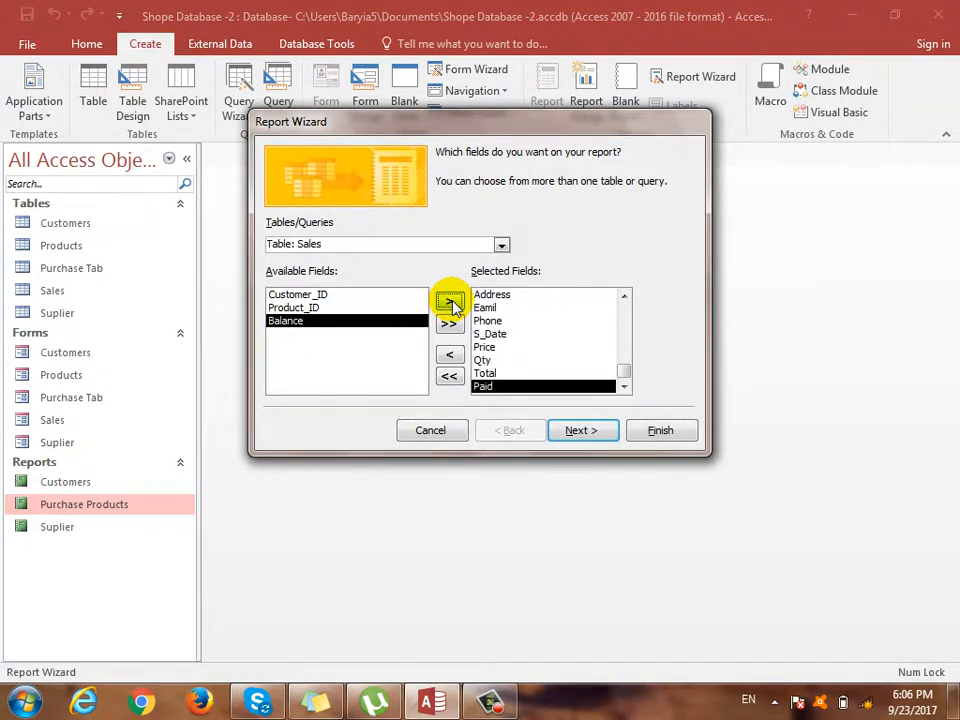
click(451, 304)
View the data by Products without extra grouping levels, and sum Qty, Total, Paid and Balance with detail and summary shown.
click(574, 432)
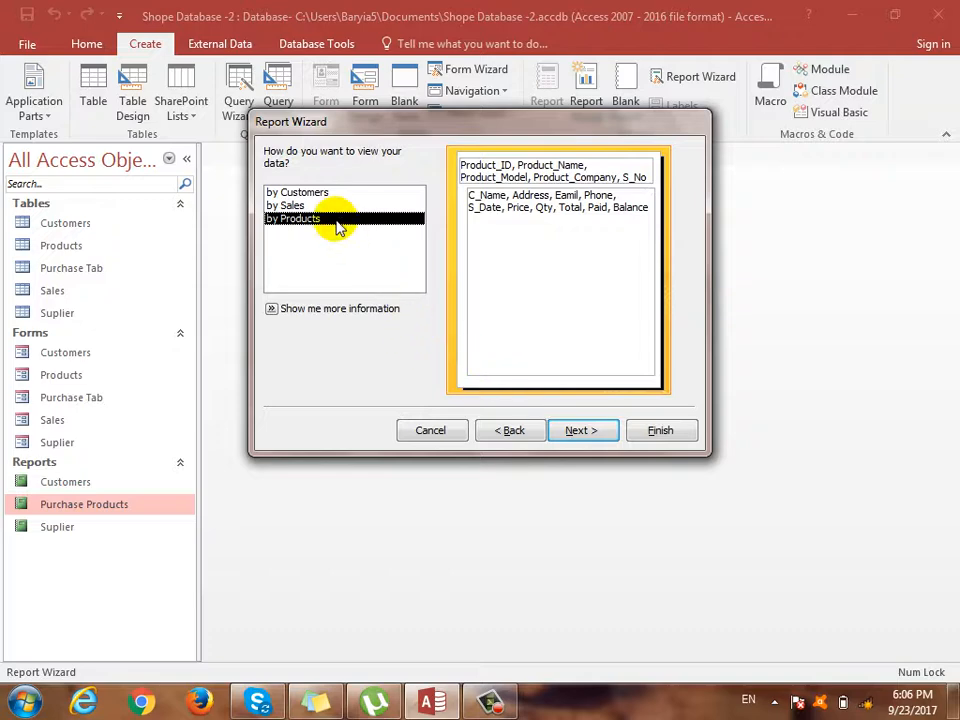
click(582, 432)
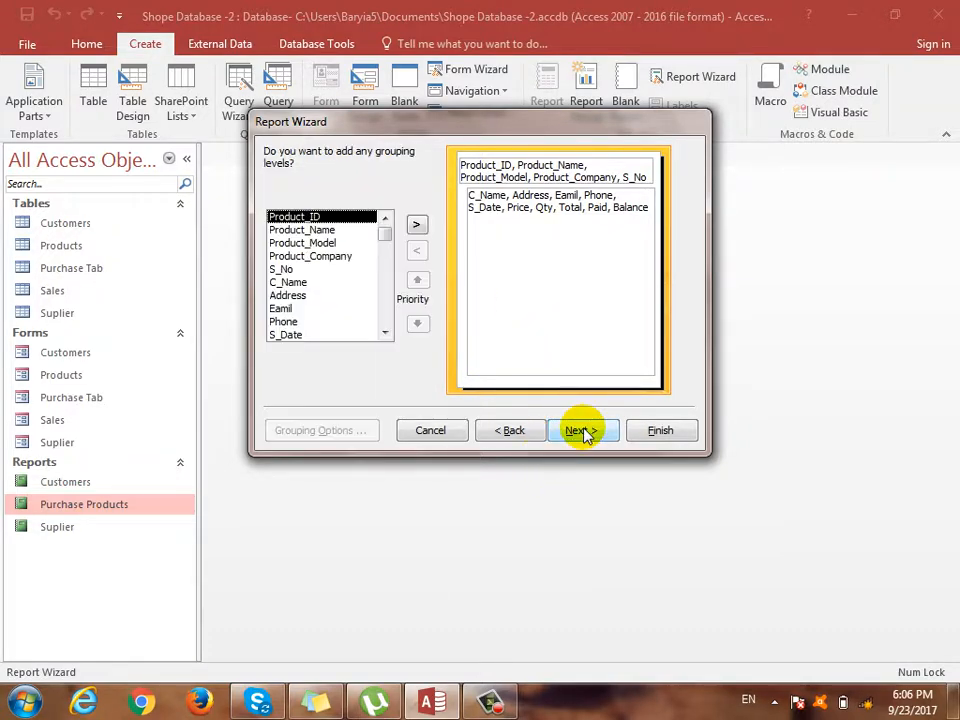
click(582, 432)
click(551, 366)
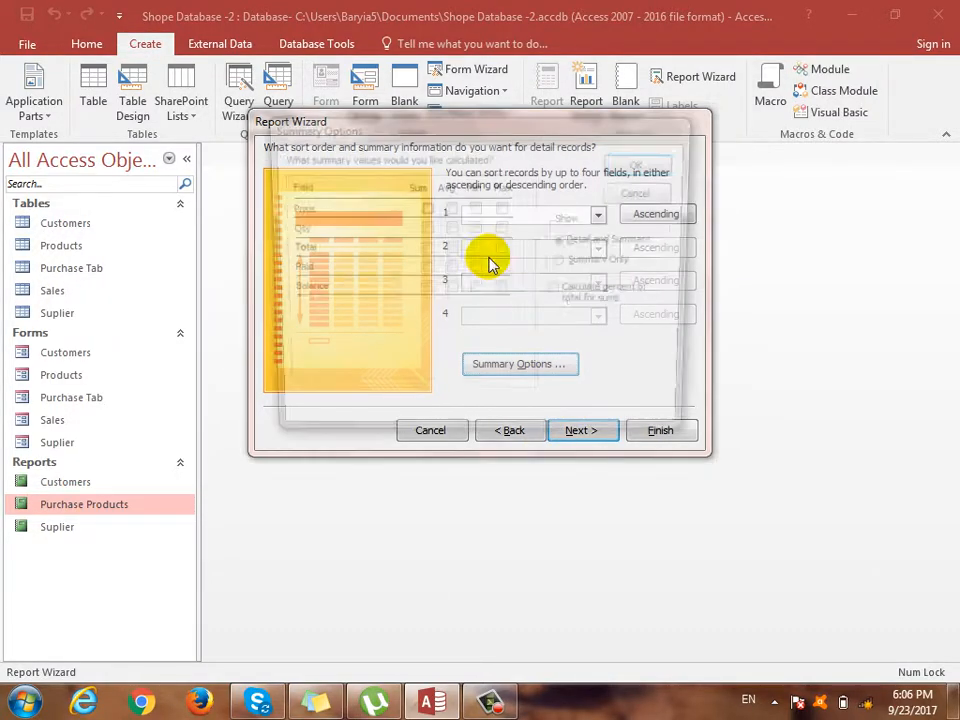
click(425, 229)
click(425, 248)
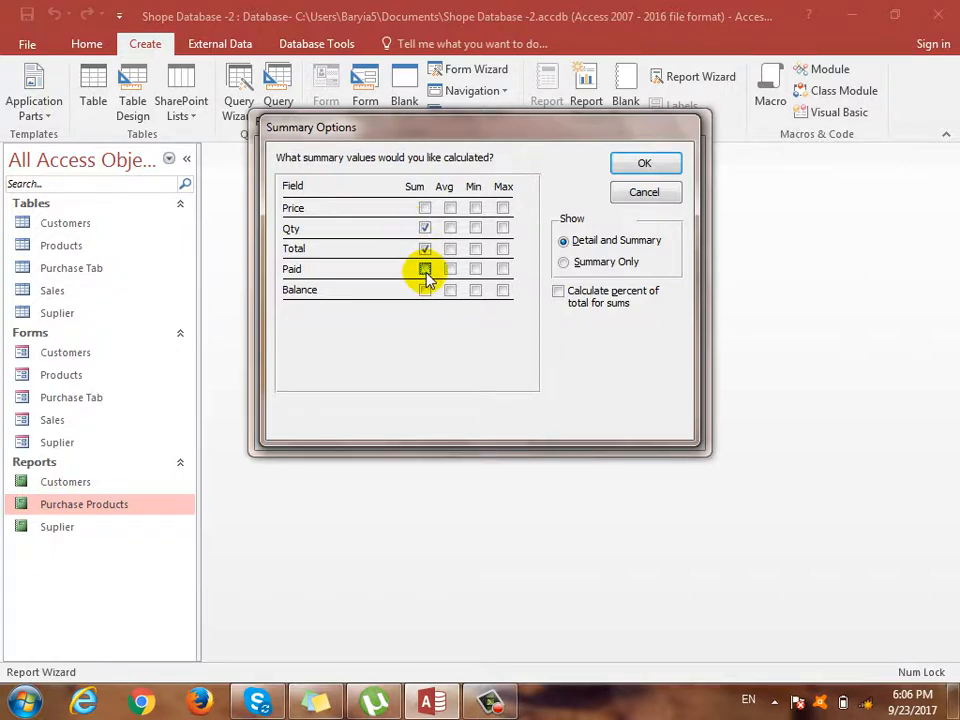
click(425, 269)
click(425, 290)
click(666, 169)
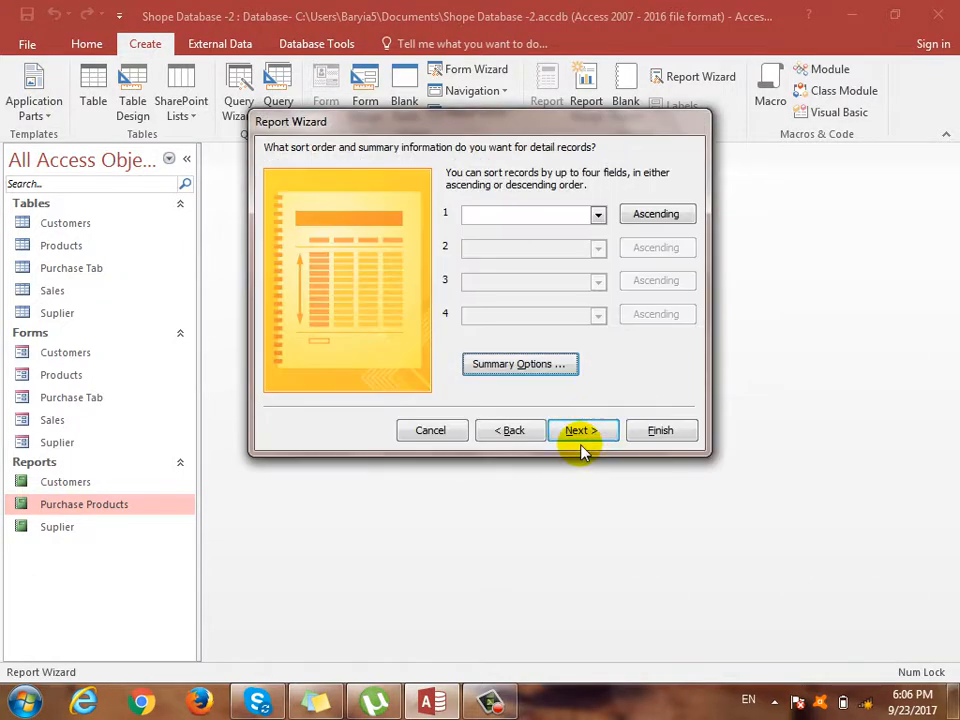
Keep the default layout, finish the report with the title Sale Products, and close its print preview.
click(582, 432)
click(576, 432)
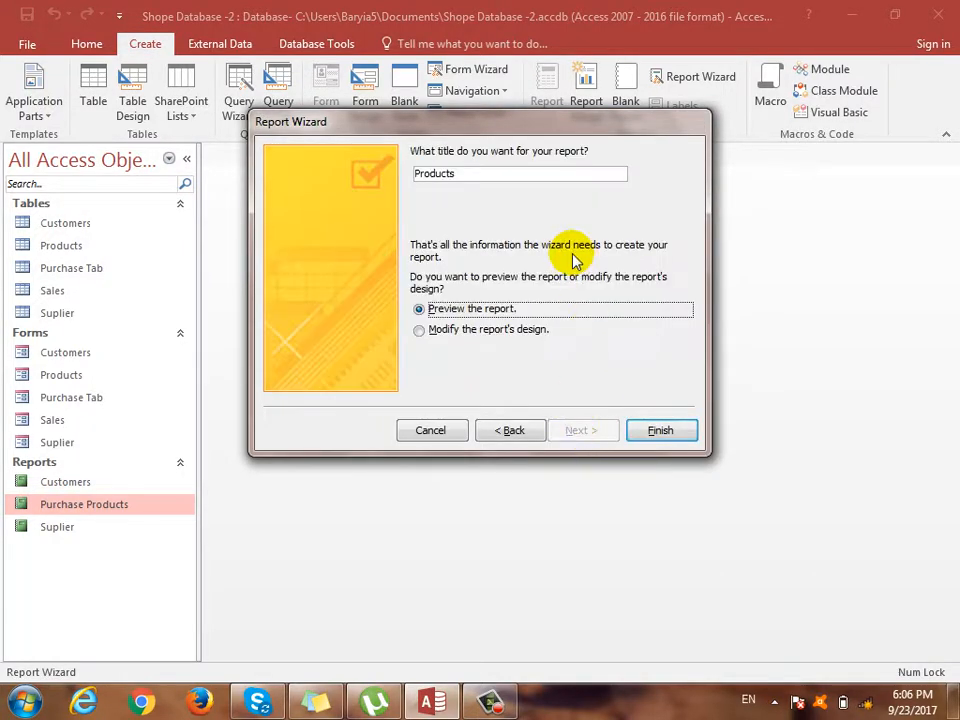
click(506, 175)
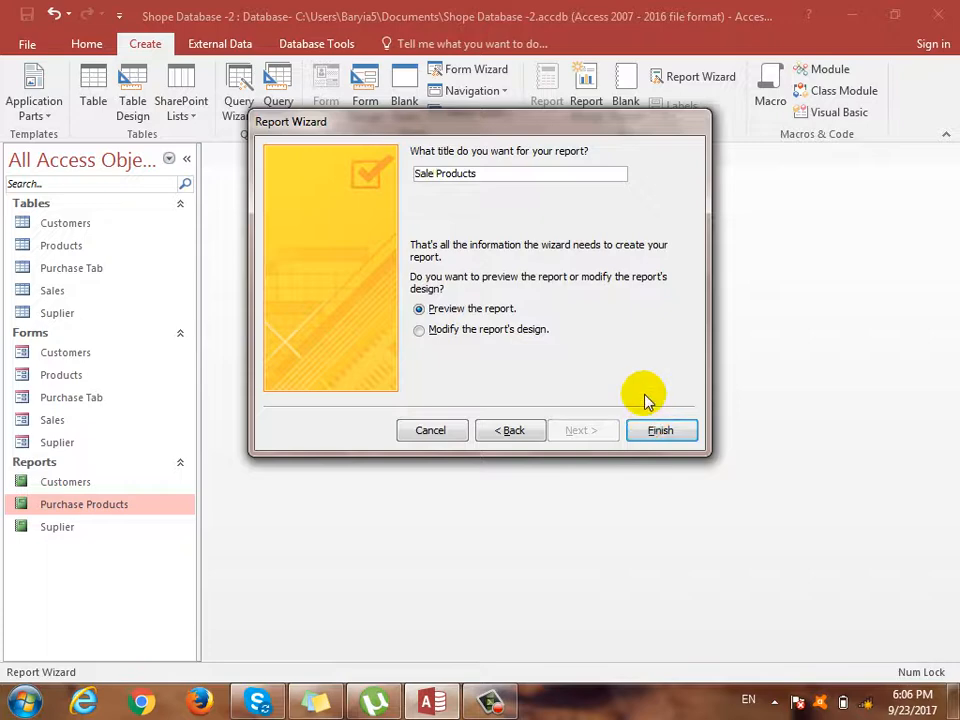
click(661, 430)
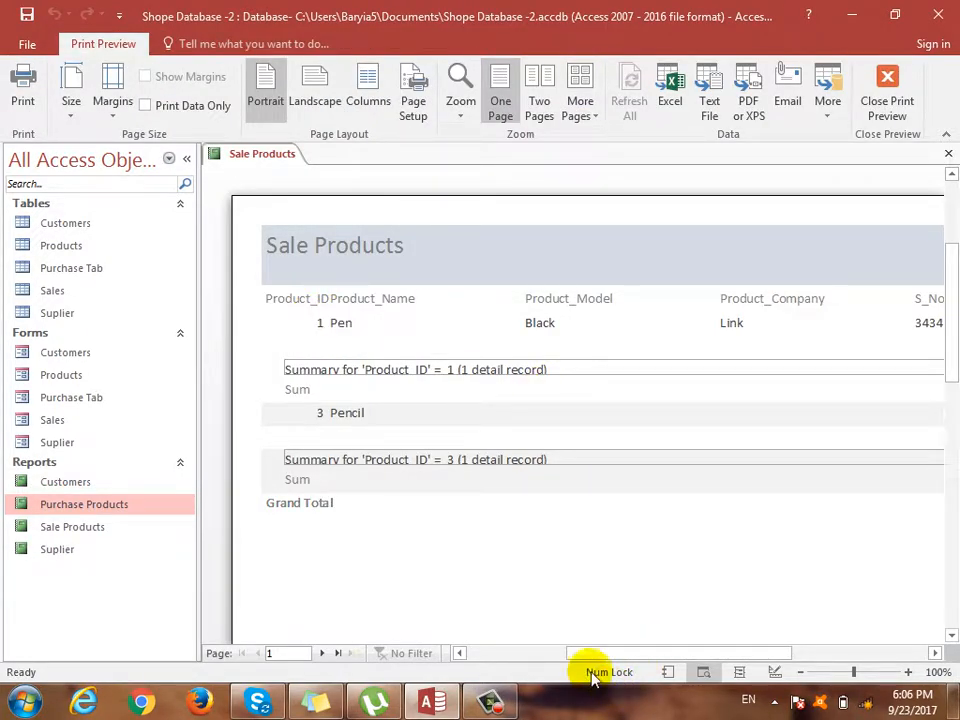
click(543, 652)
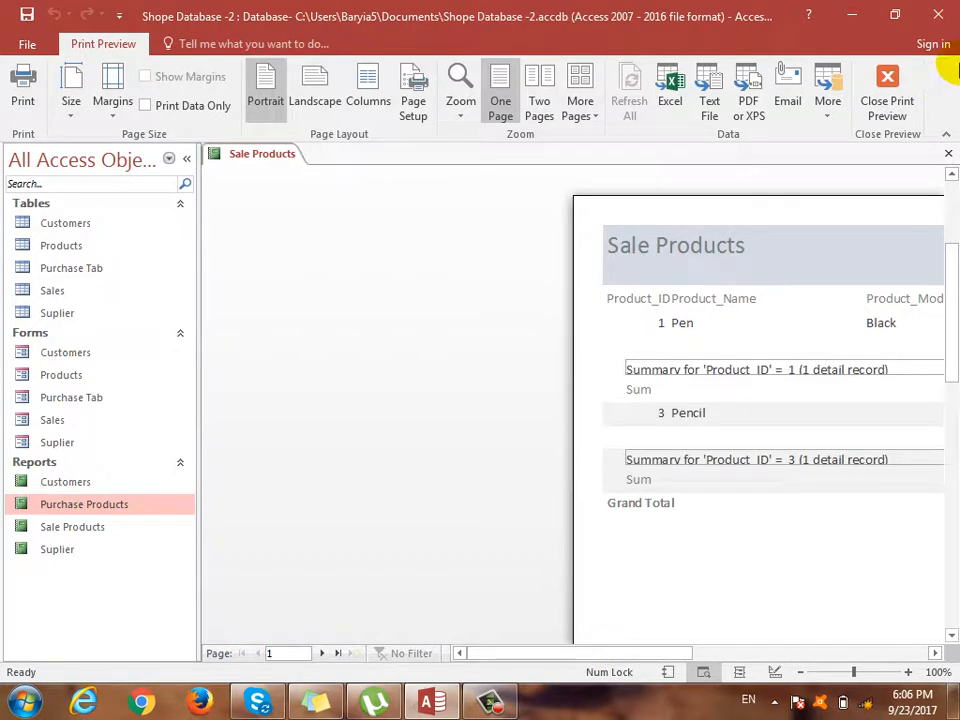
click(890, 75)
Show the Sale Products report in Report View, examine its product and customer columns, and close it.
click(21, 82)
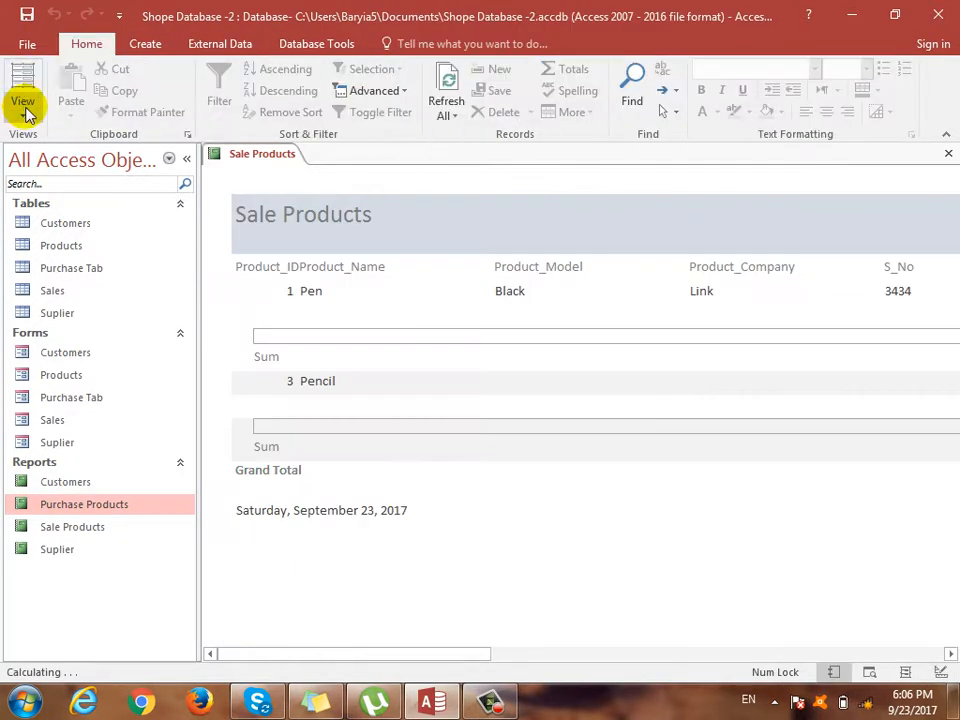
click(24, 116)
click(60, 143)
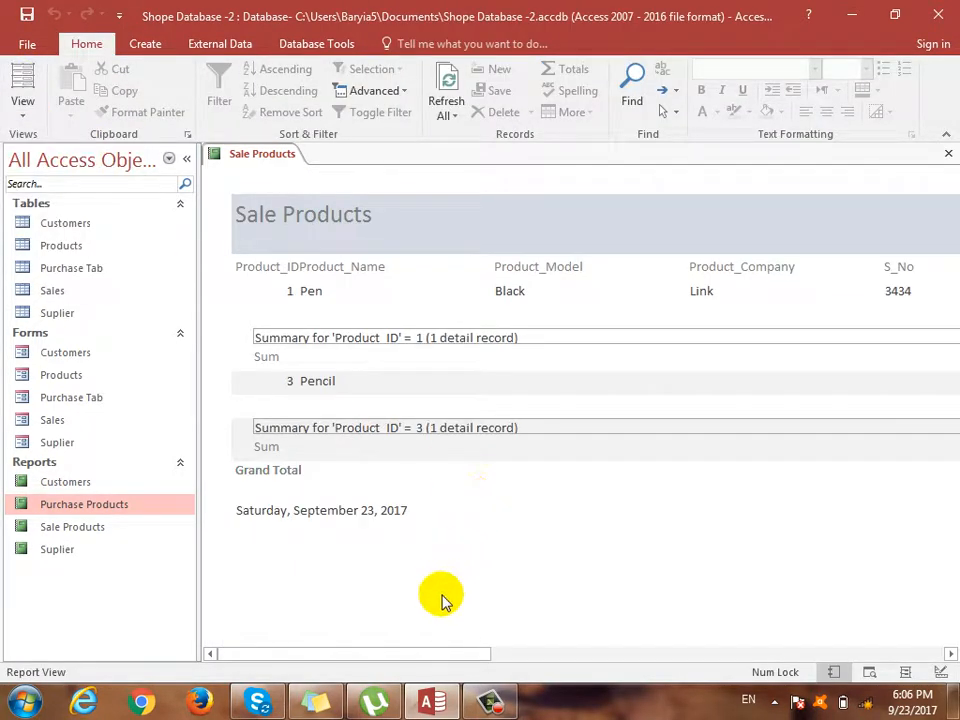
drag(424, 656, 570, 660)
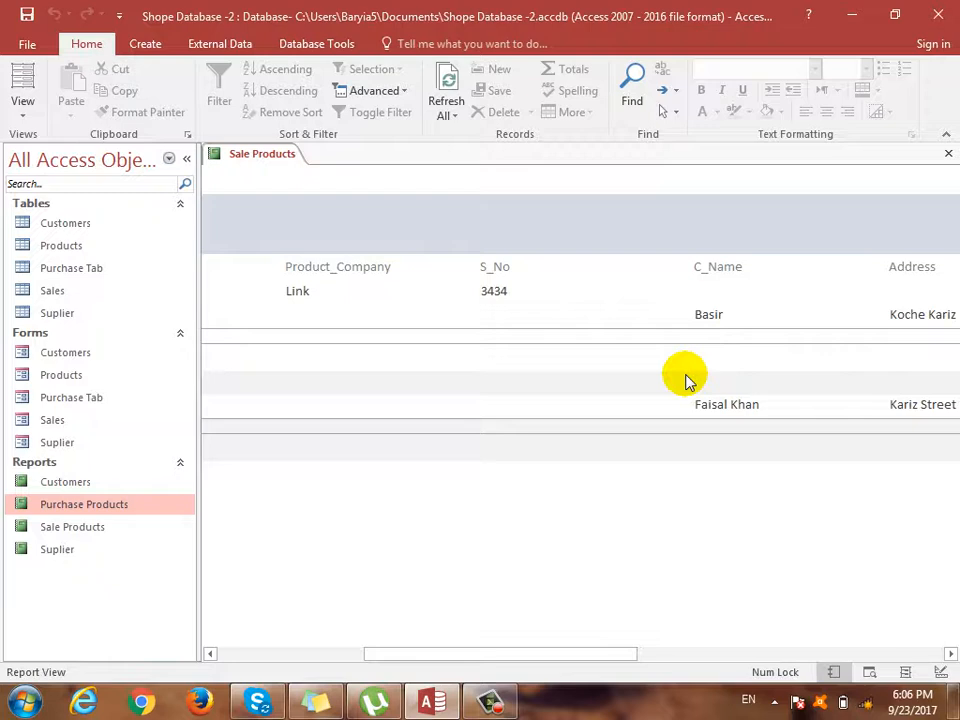
drag(612, 655, 370, 656)
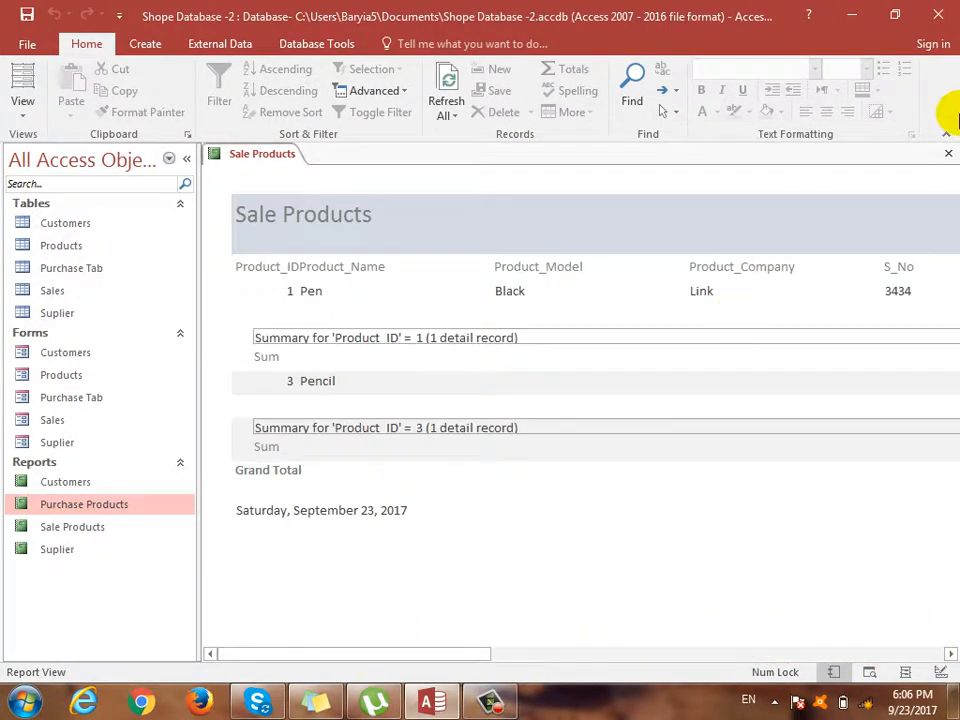
click(947, 154)
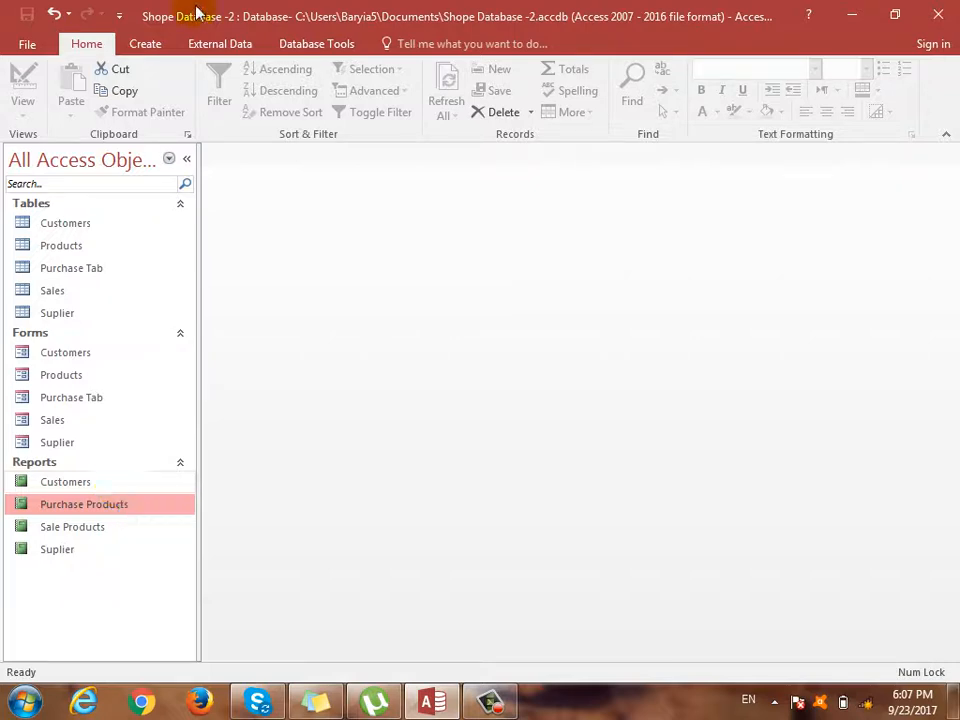
Create a query with the Simple Query Wizard from all fields of the Suplier table and open it in Design View.
click(145, 44)
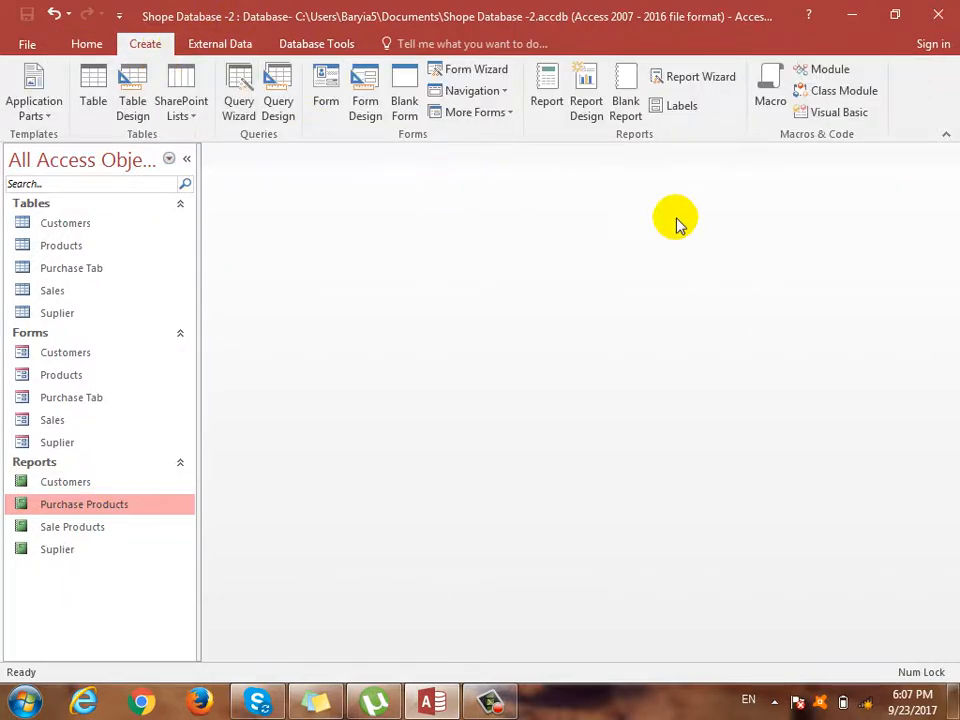
click(239, 108)
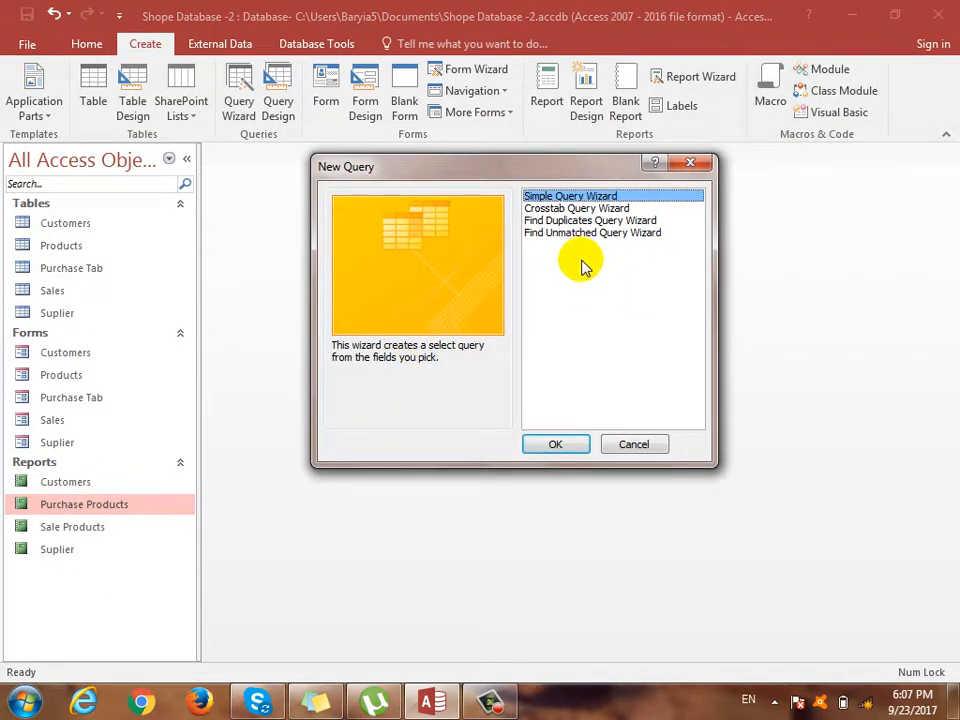
click(553, 442)
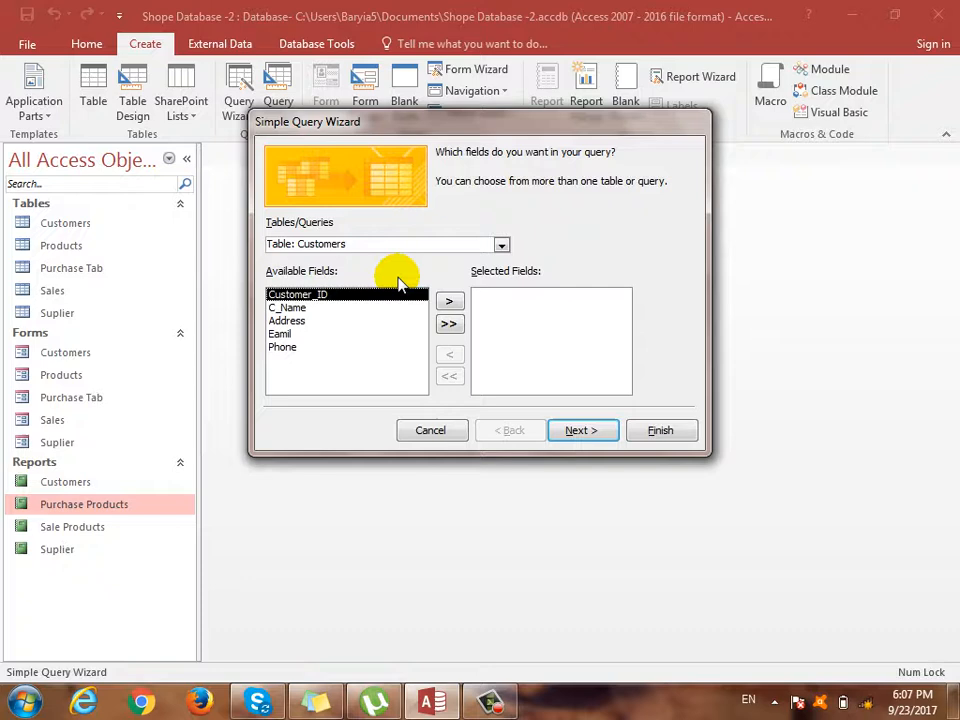
click(501, 245)
click(372, 314)
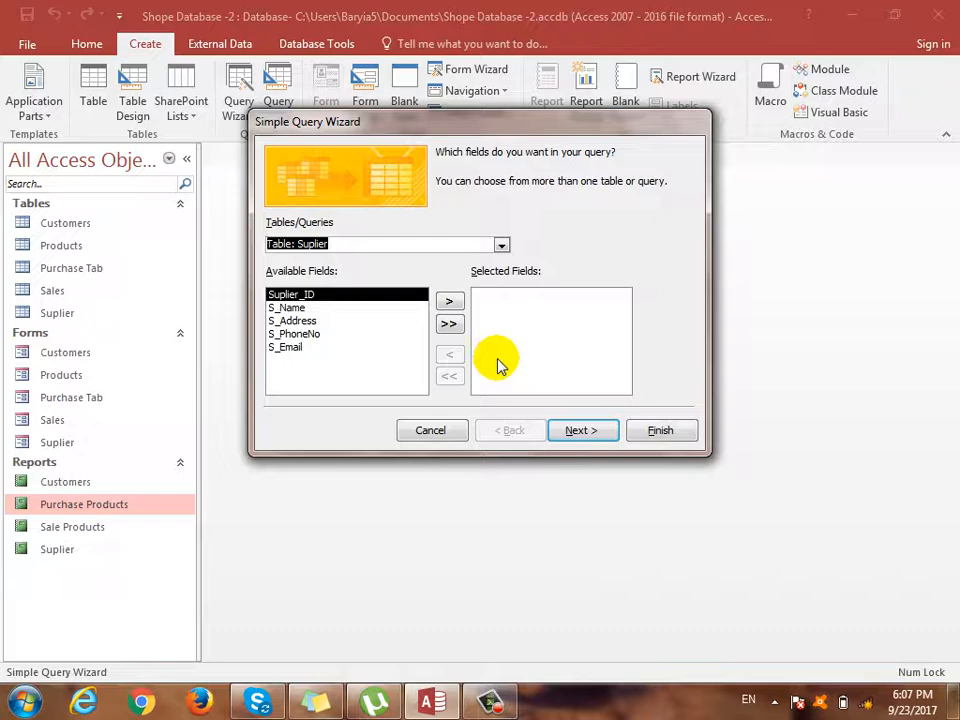
click(450, 325)
click(595, 436)
click(658, 432)
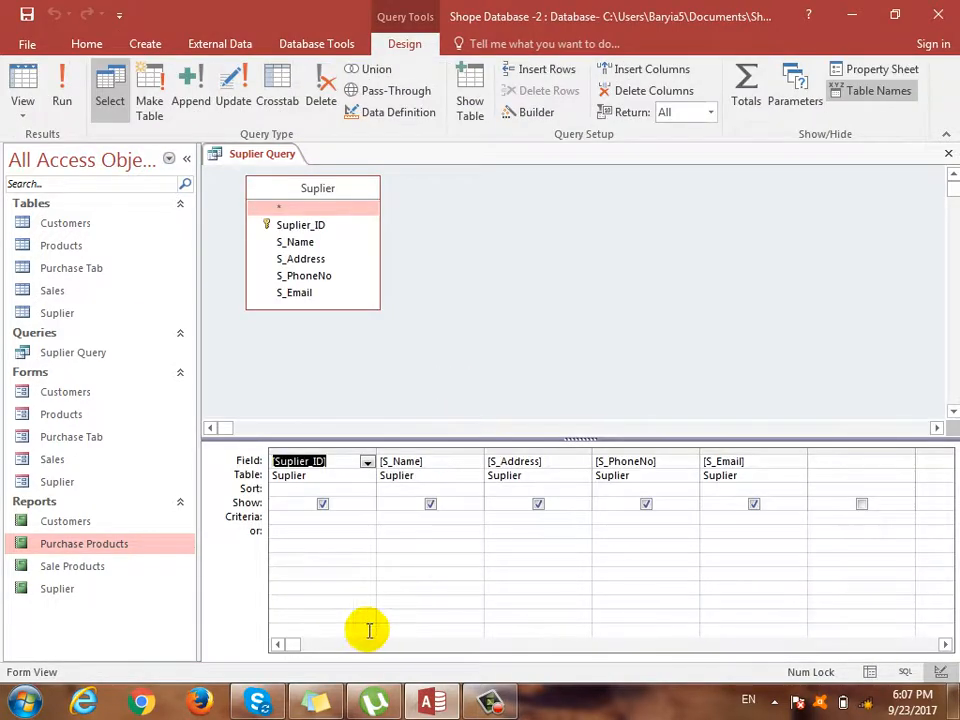
Set the S_Name criterion to [like S_Name] and run the query with a supplier's first name as the parameter value.
click(416, 518)
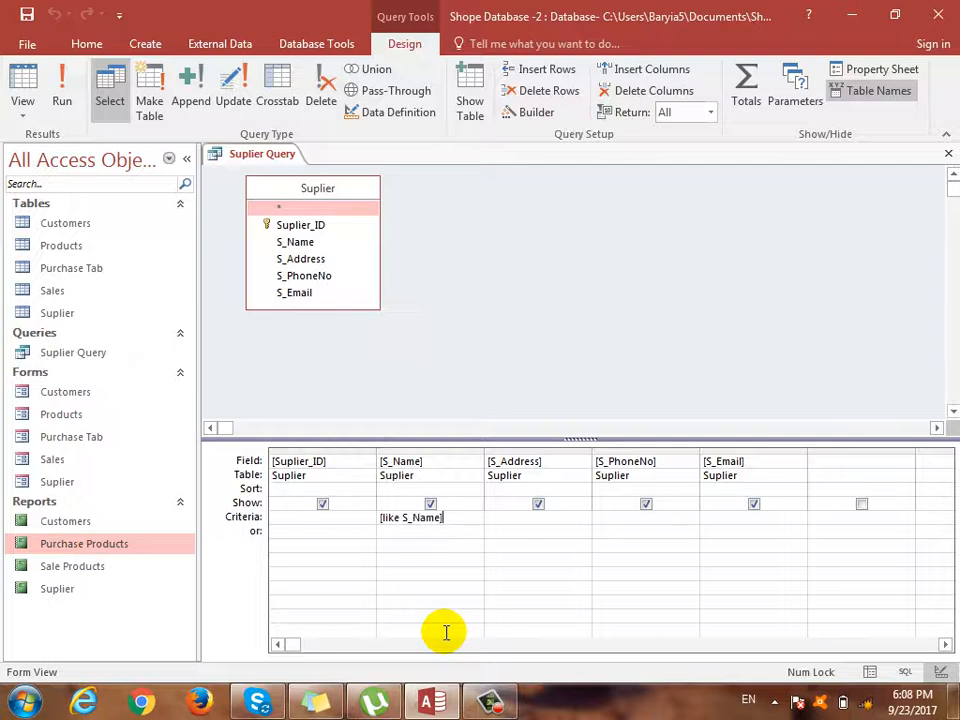
click(24, 88)
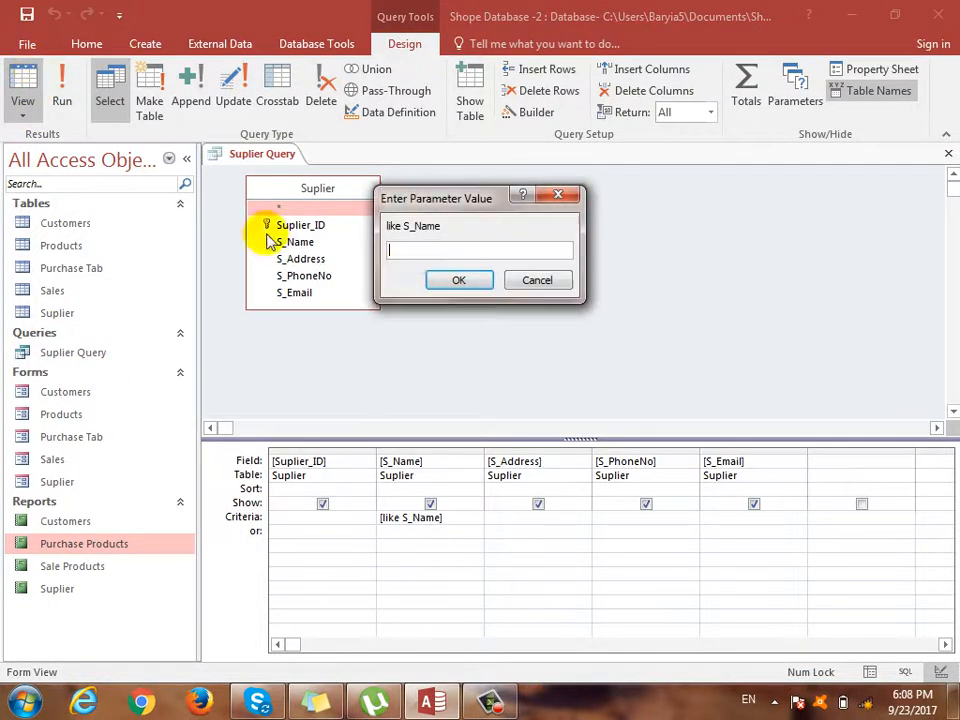
text(khalid)
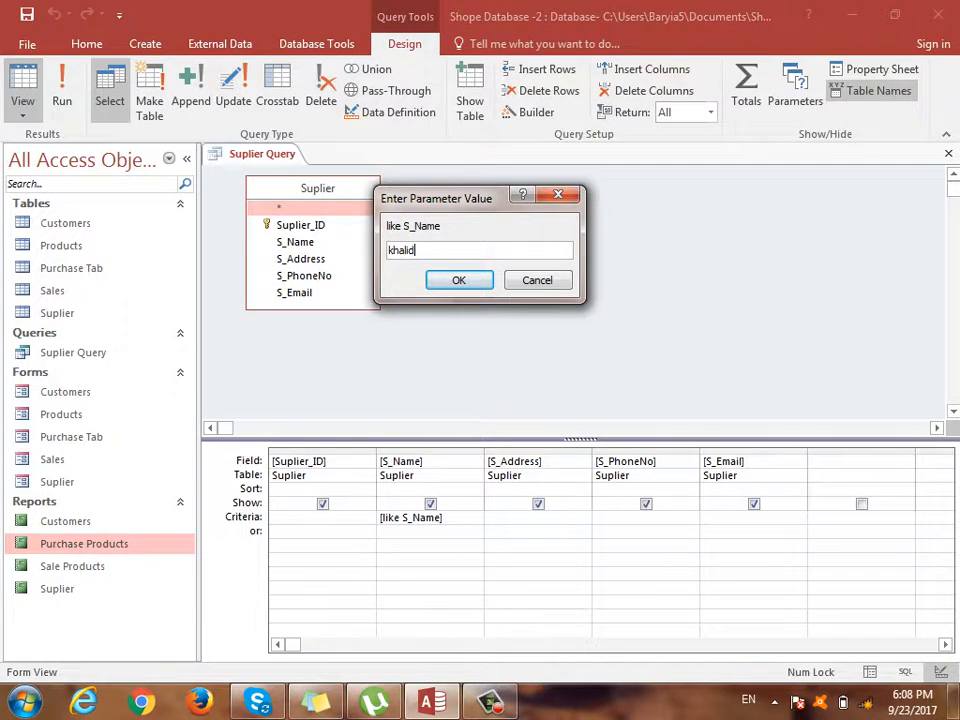
key(Return)
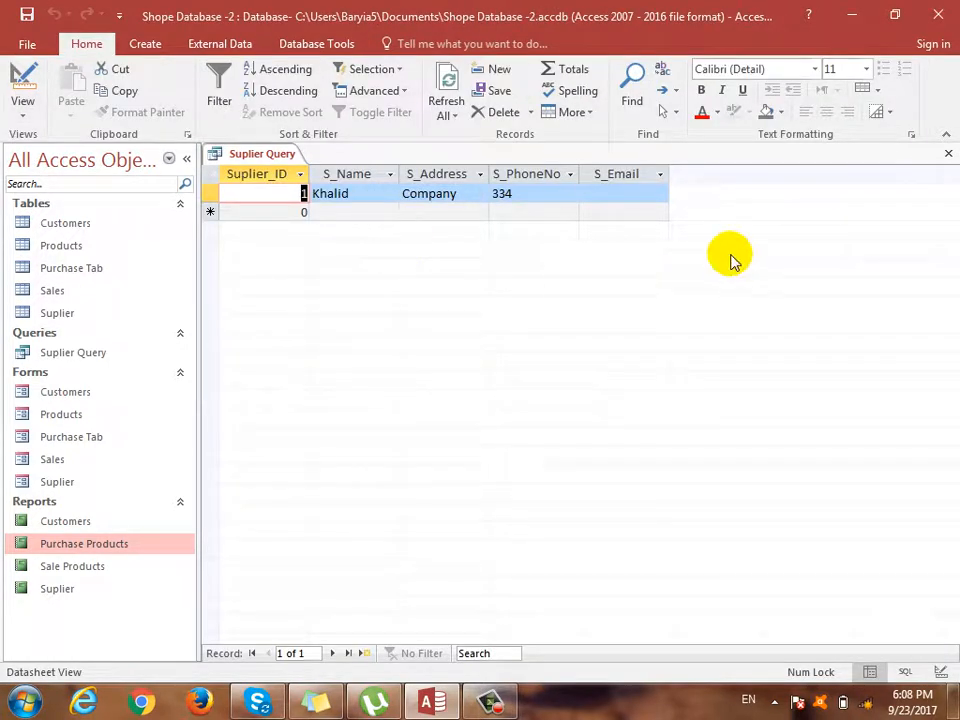
Close Suplier Query and save its design changes.
click(947, 153)
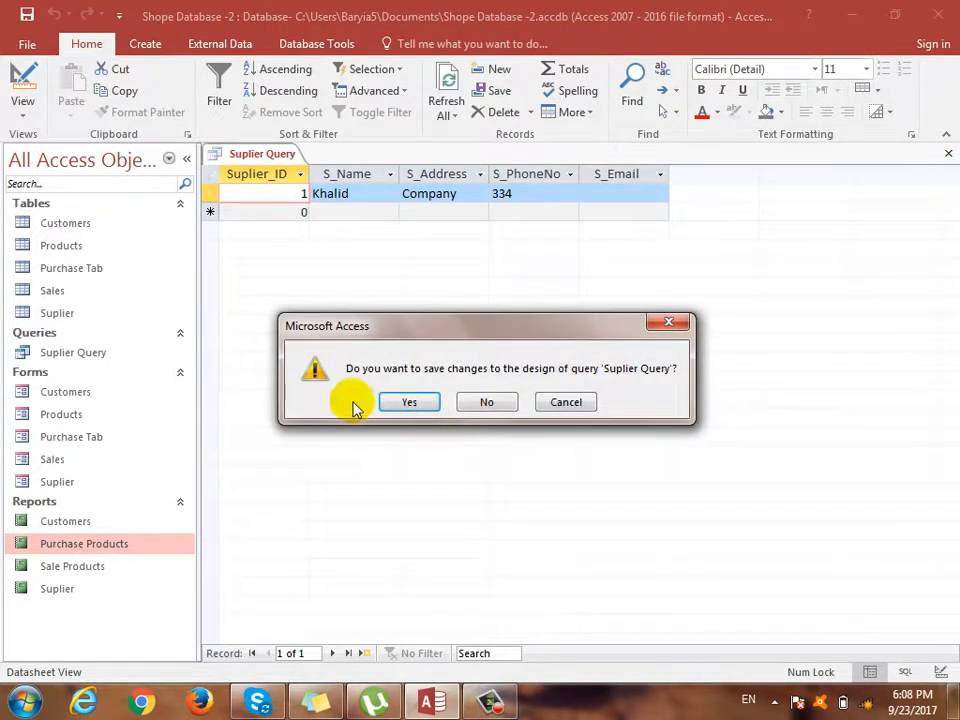
click(386, 401)
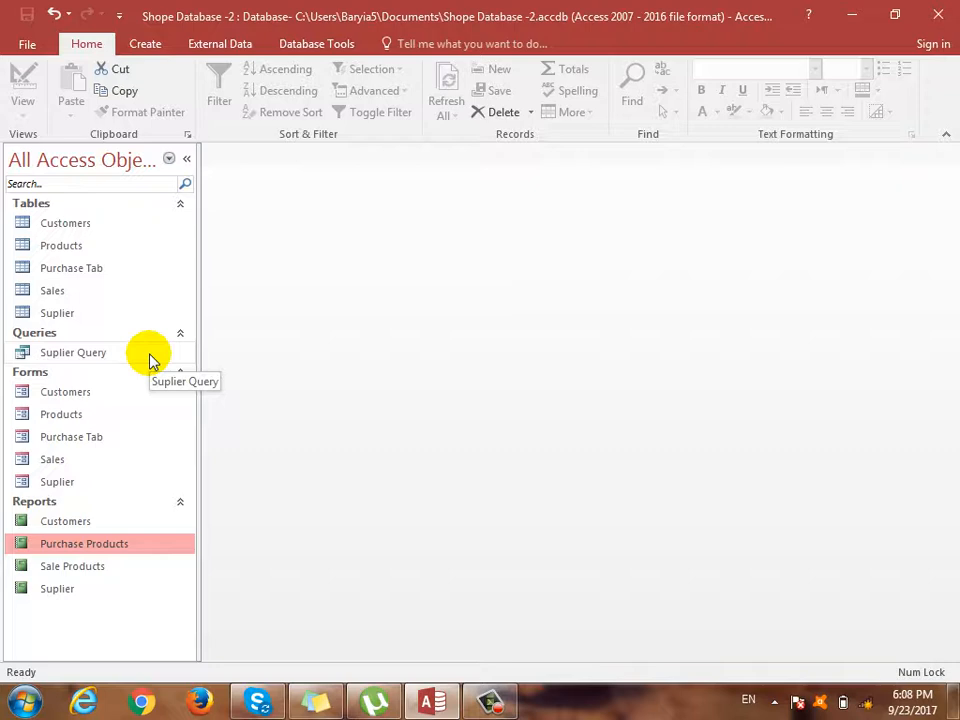
Create a query with the Simple Query Wizard from all fields of the Customers table and open it in Design View.
click(145, 43)
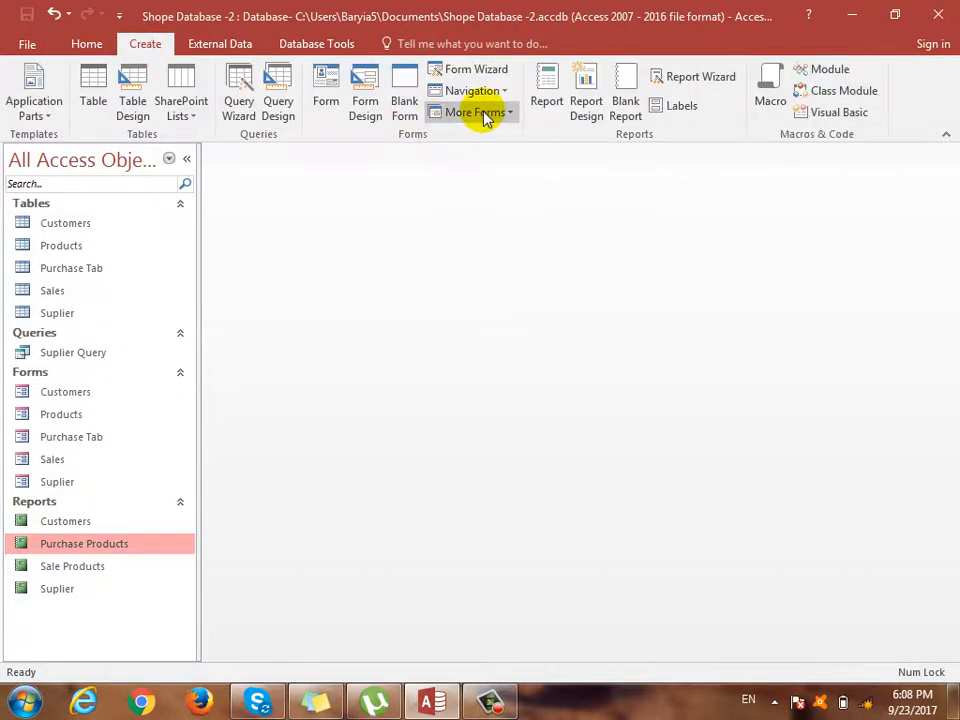
click(225, 108)
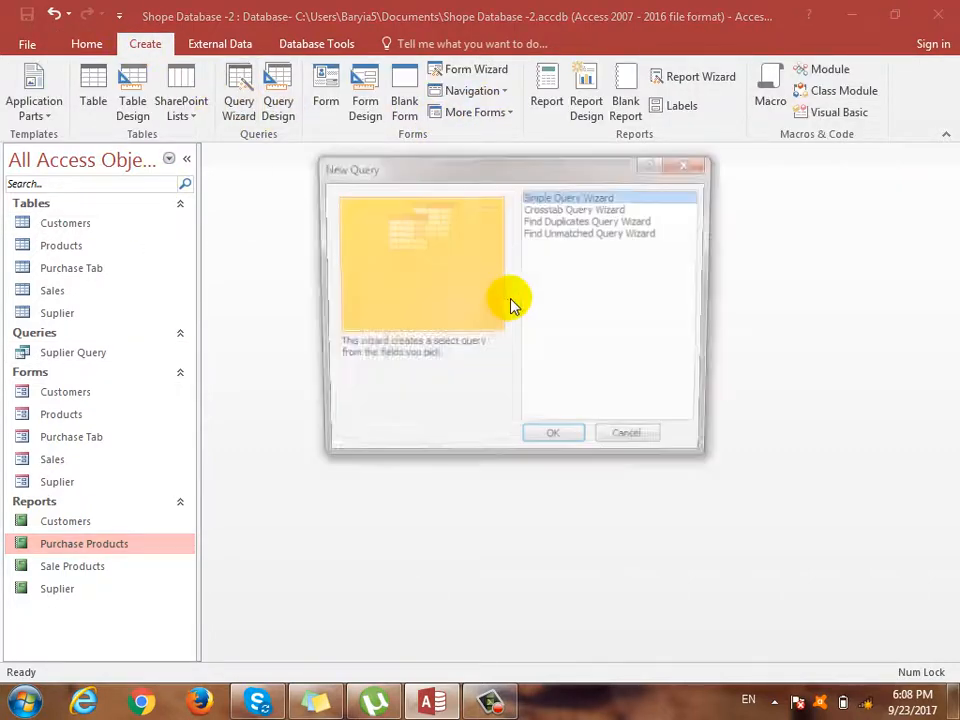
key(Return)
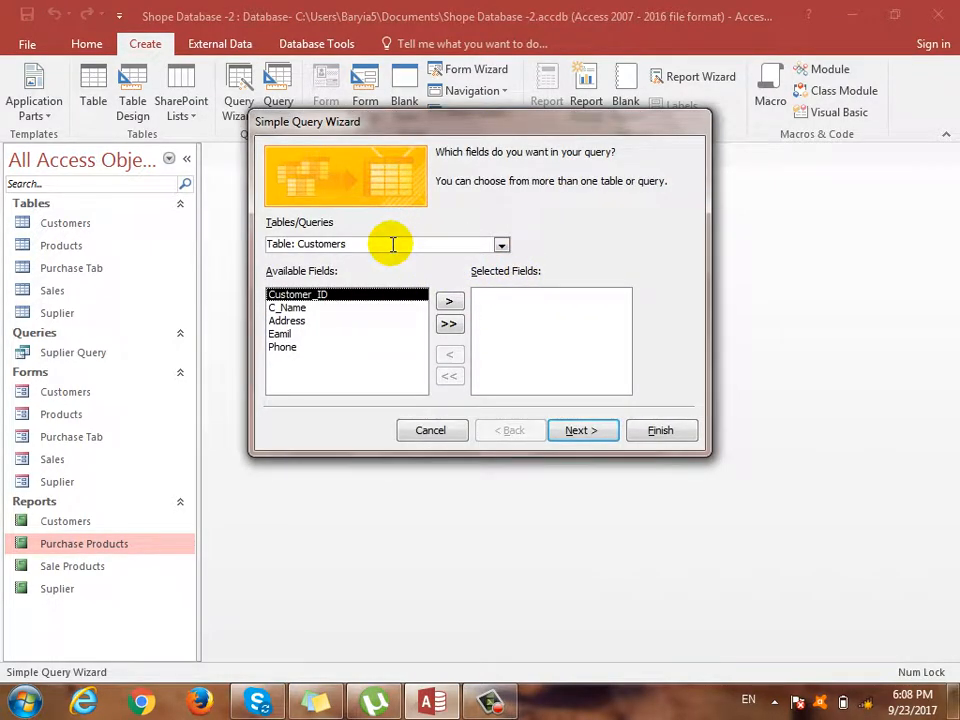
click(449, 323)
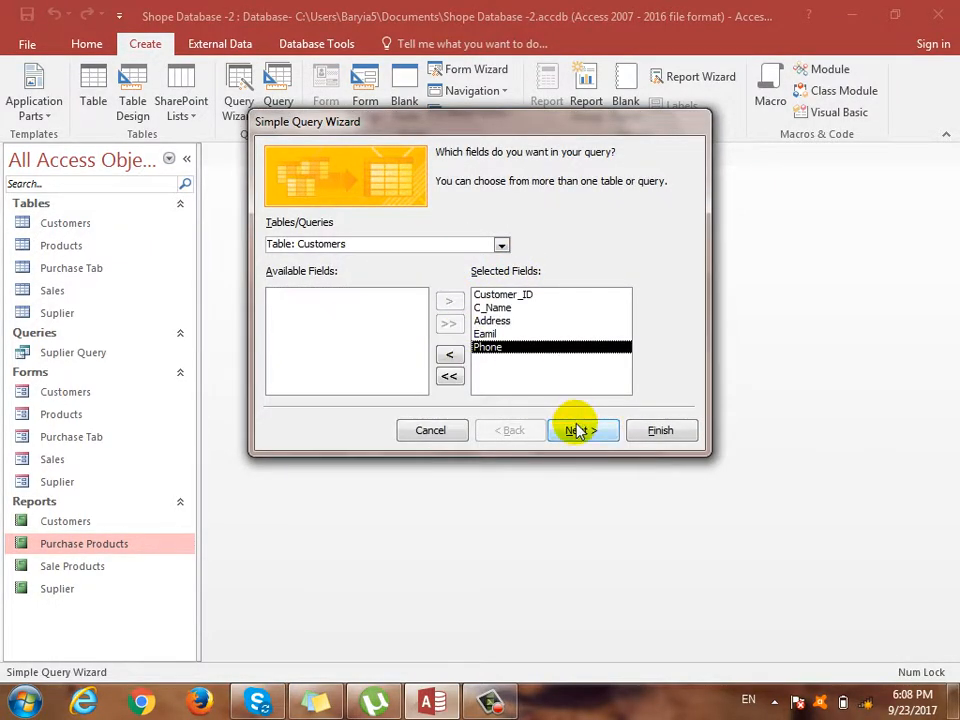
click(576, 428)
click(656, 430)
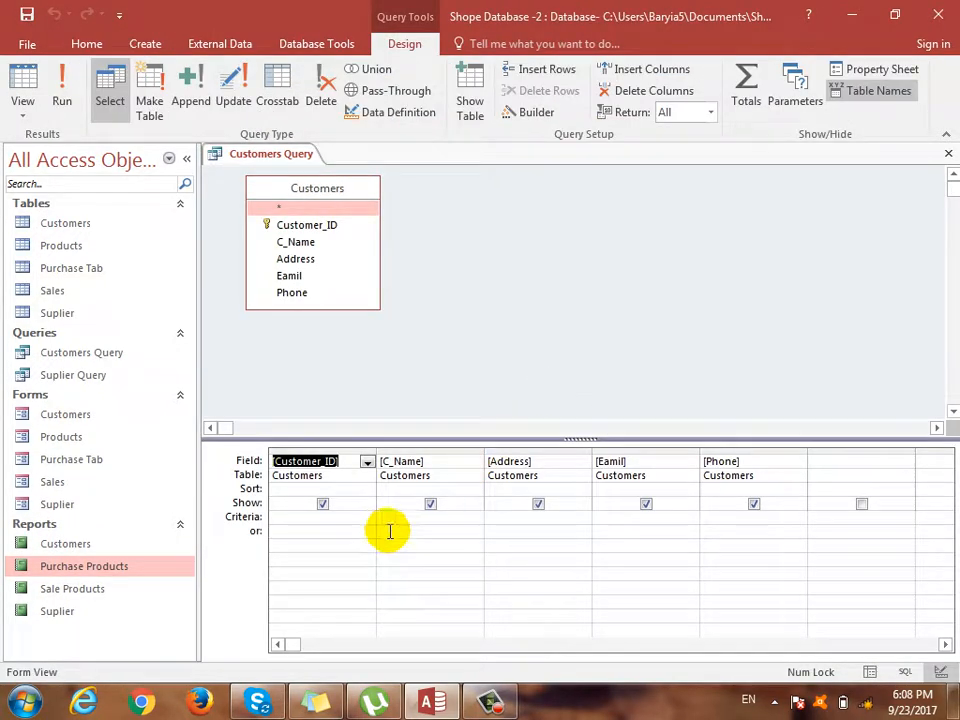
Set the C_Name criterion to [like C_name] and run the query with a customer's first name as the parameter value.
click(389, 517)
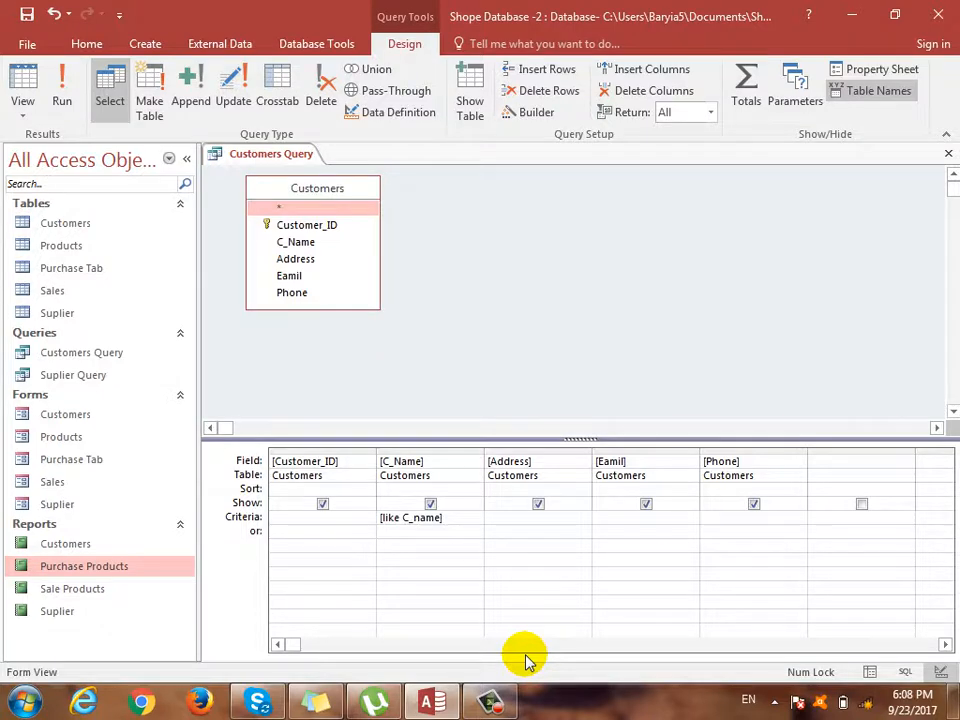
key(F5)
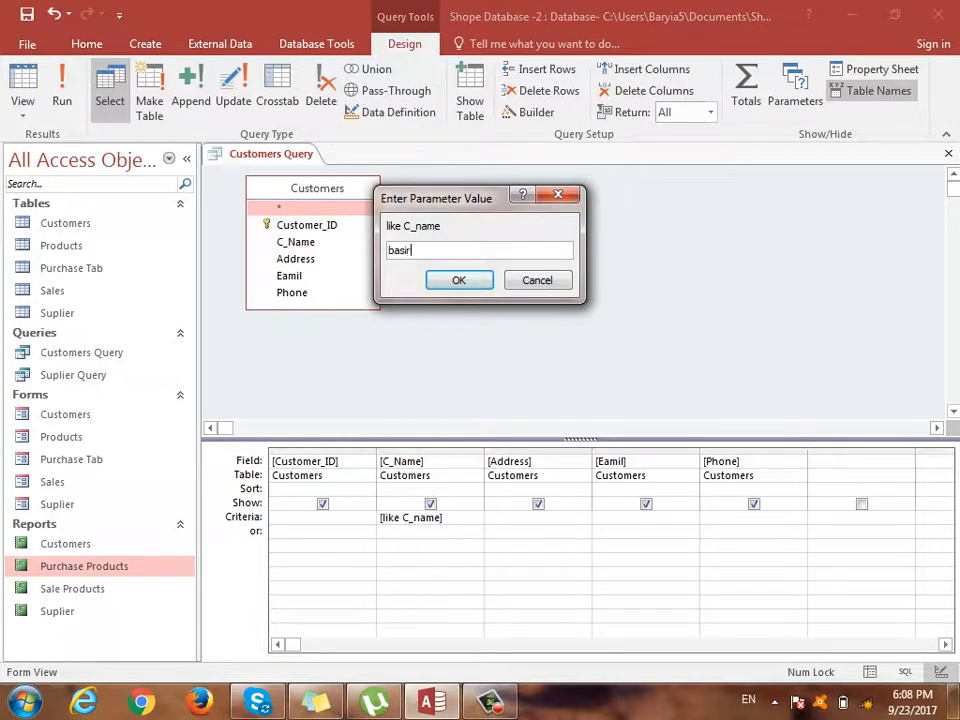
key(Return)
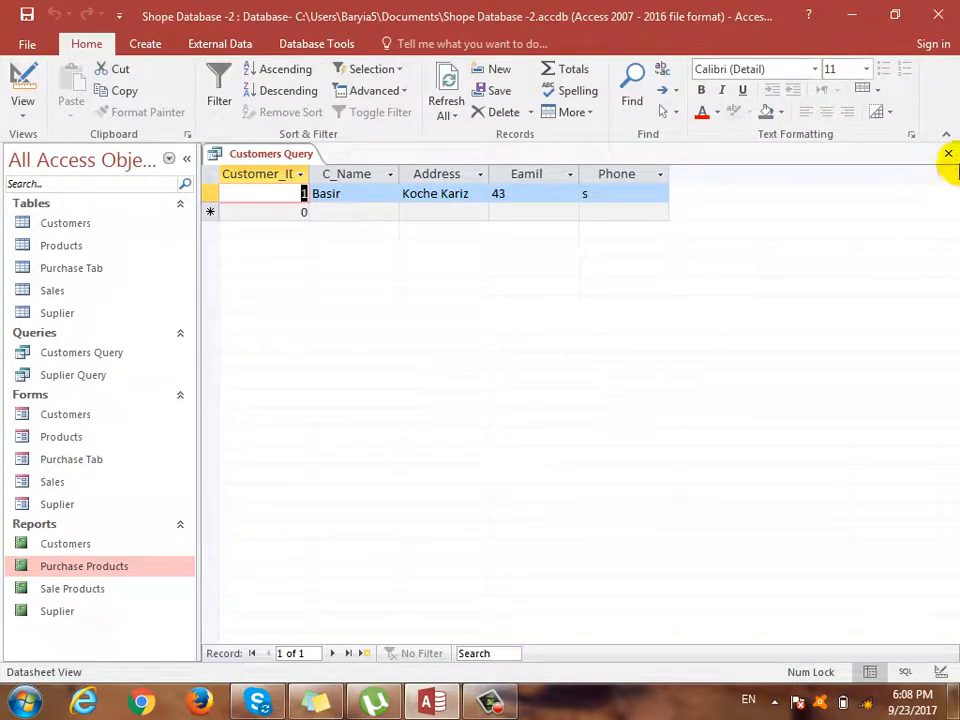
Close Customers Query and save its design changes.
click(948, 153)
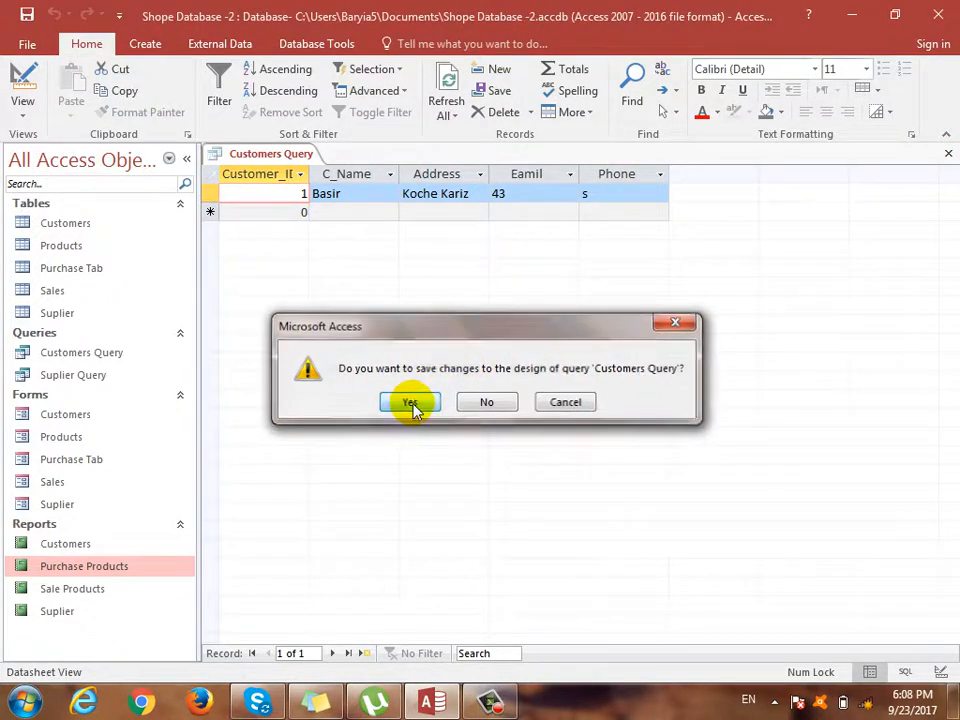
click(409, 401)
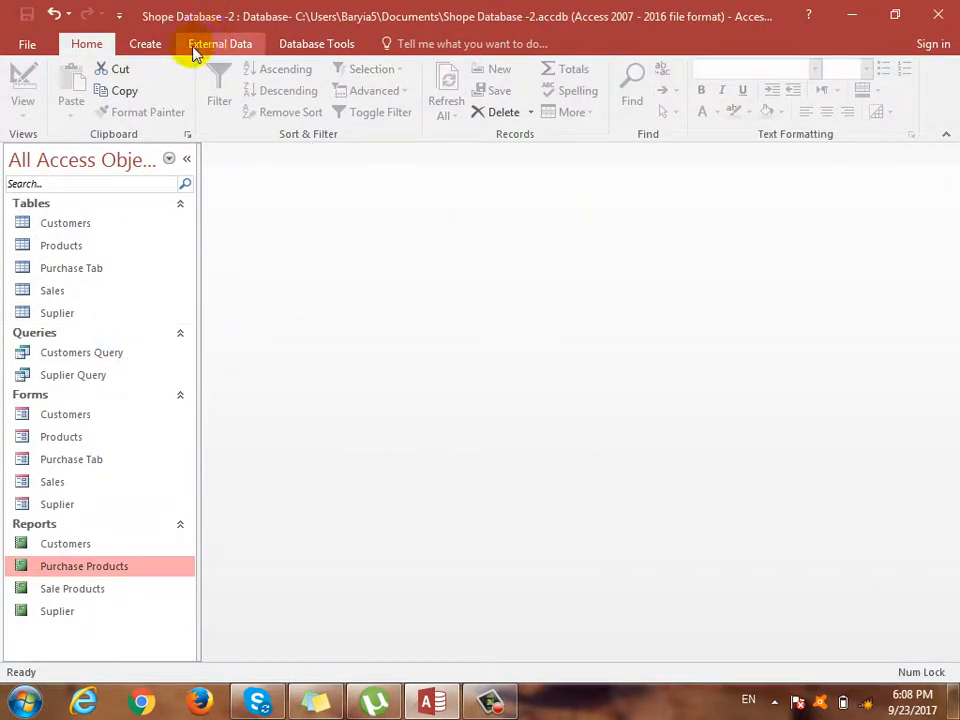
Create a query with the Simple Query Wizard from all fields of the Products table and open it in Design View.
click(148, 45)
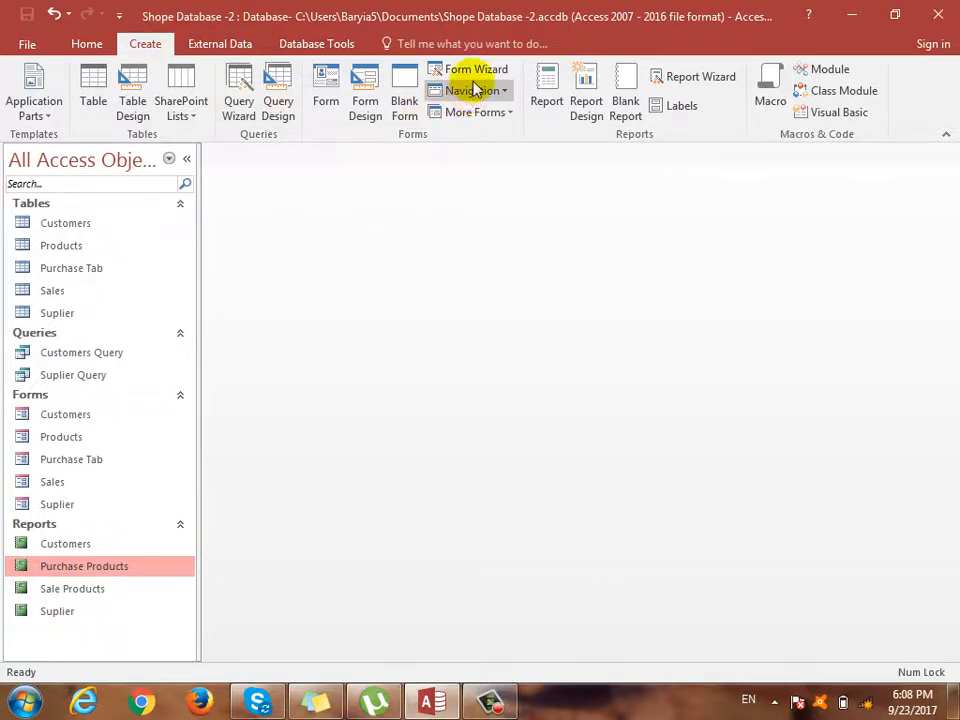
click(239, 98)
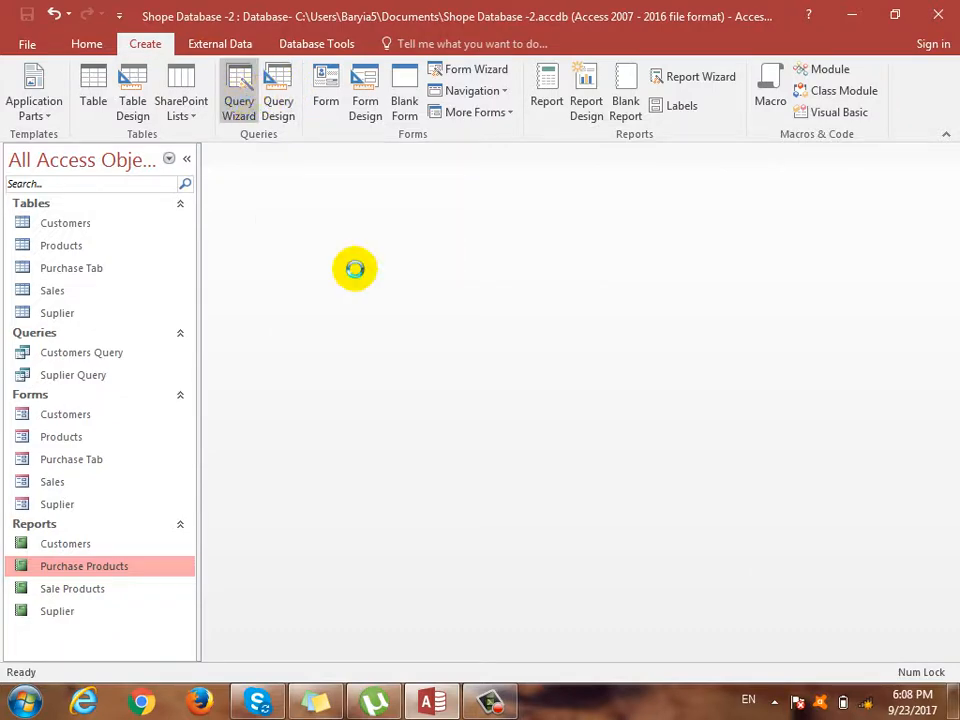
click(555, 441)
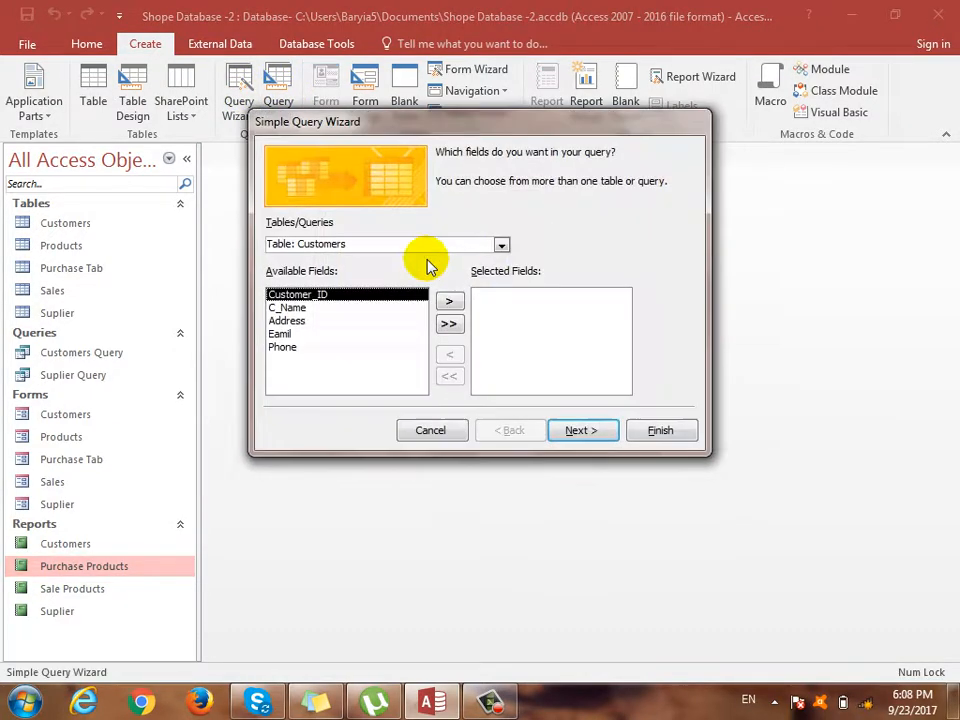
click(501, 245)
click(463, 273)
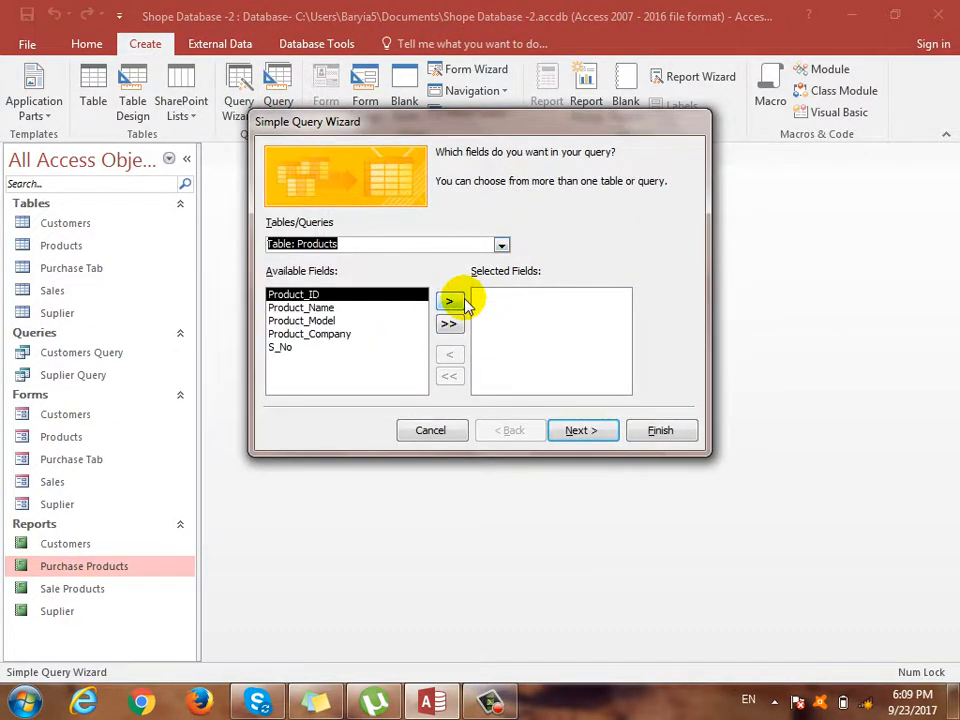
click(449, 323)
click(578, 432)
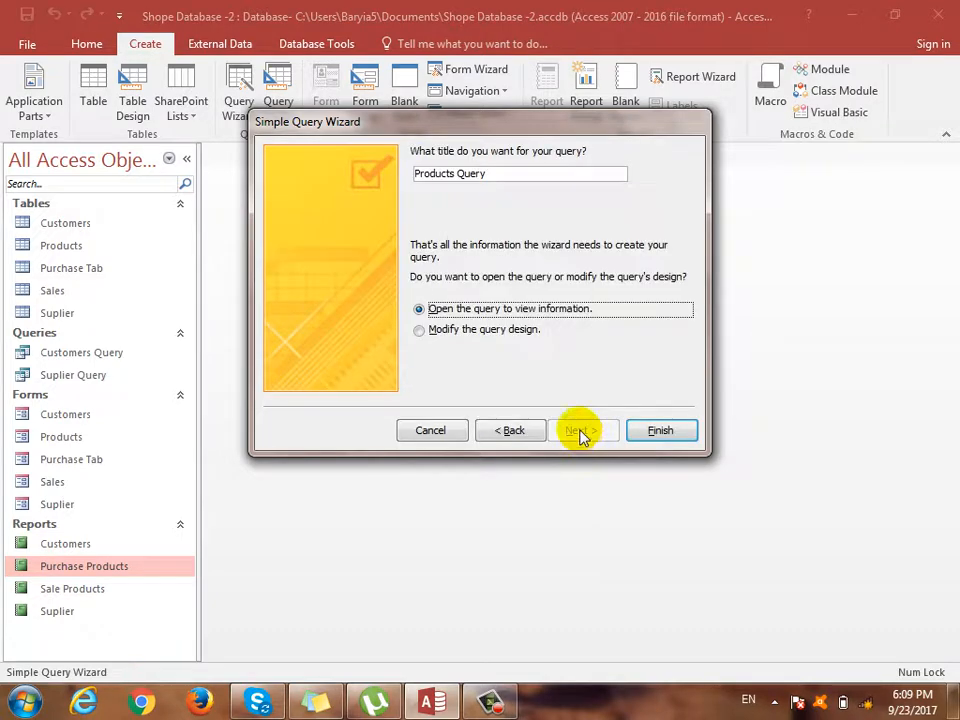
click(655, 432)
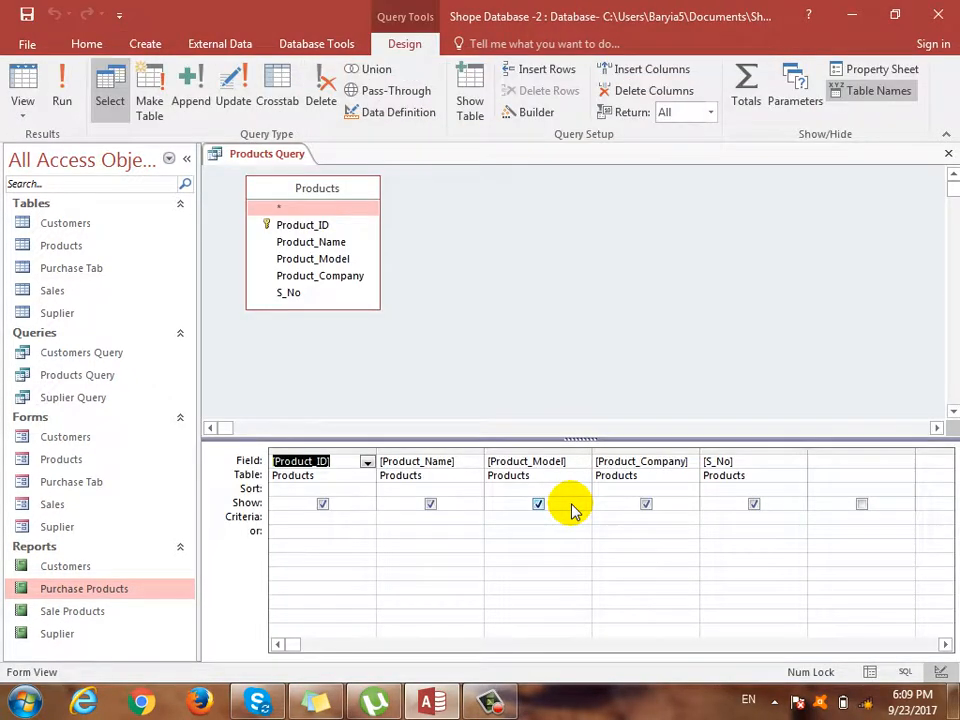
Set the Product_Name criterion to [like Product_Name] and run the query with pen as the parameter value.
click(413, 518)
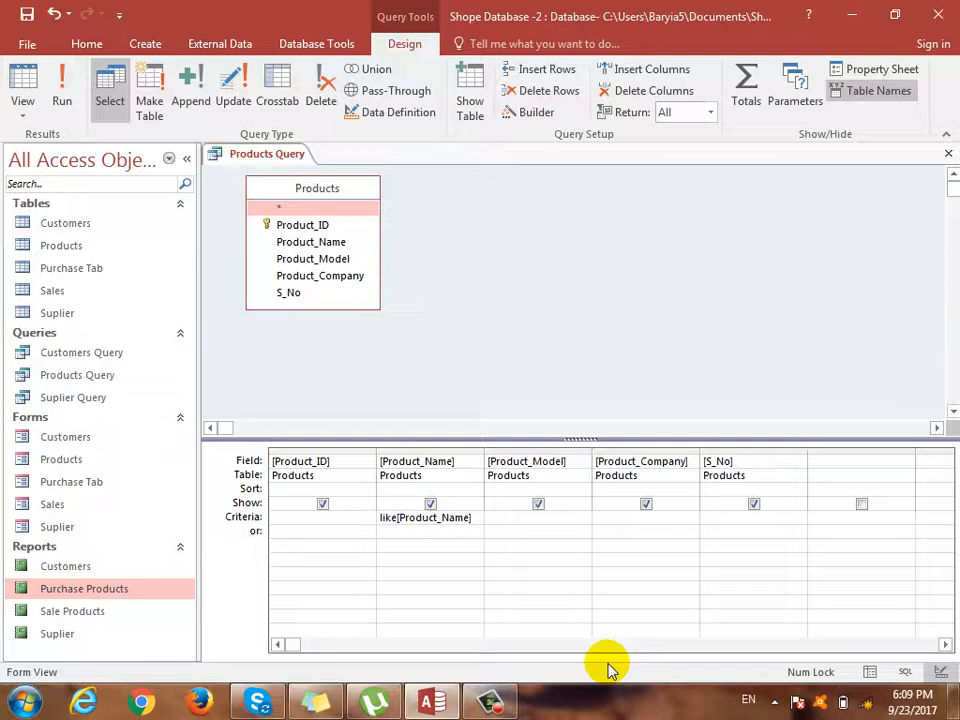
key(BackSpace)
text([)
key(F5)
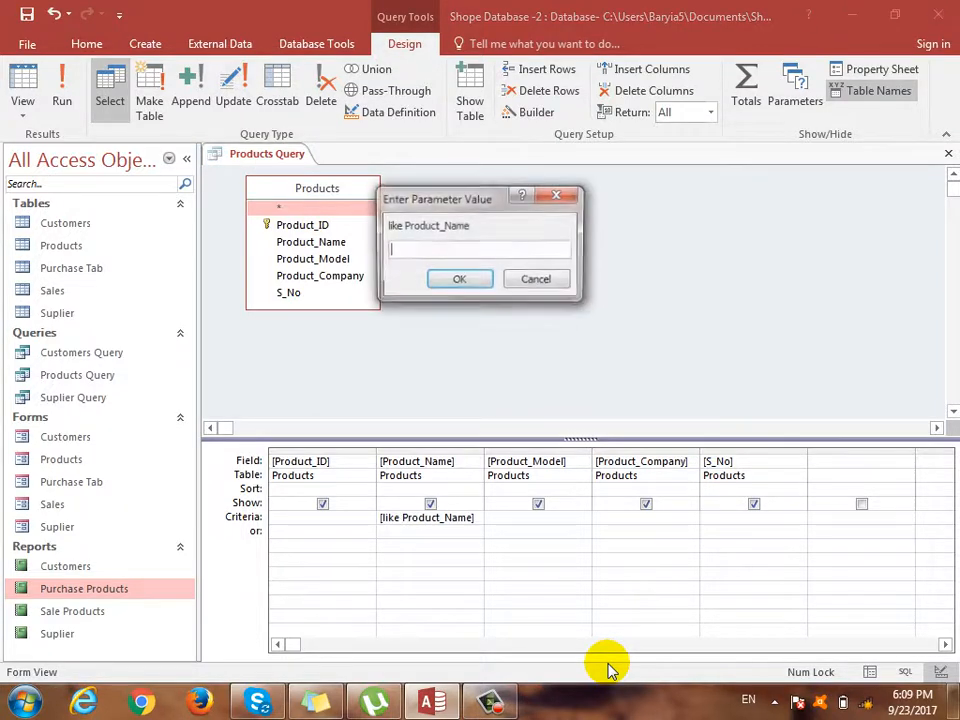
text(pn)
text(n)
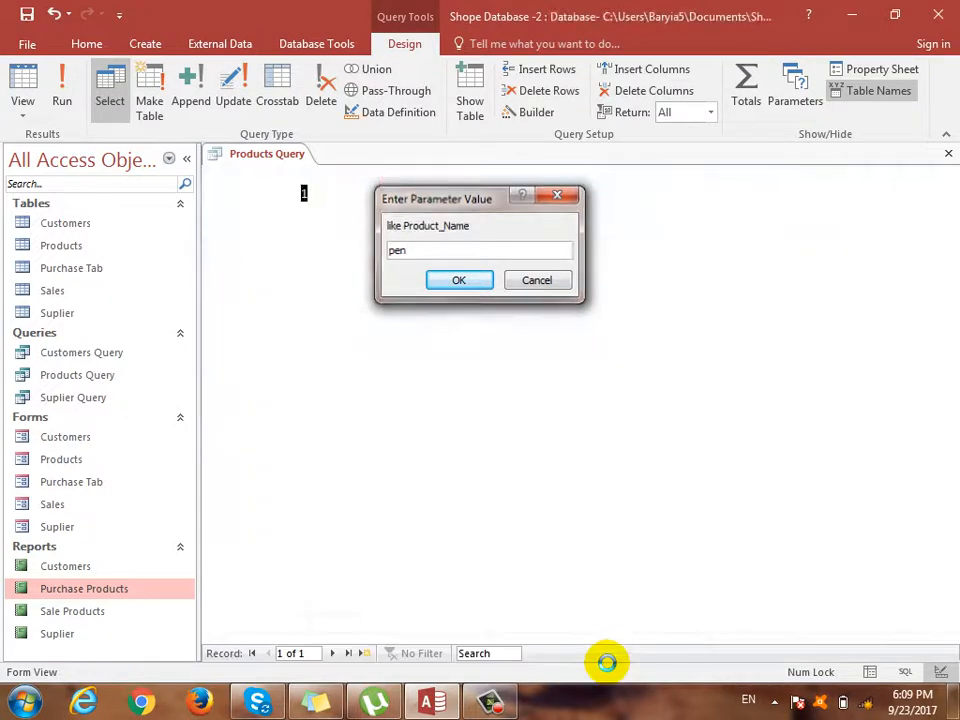
key(Return)
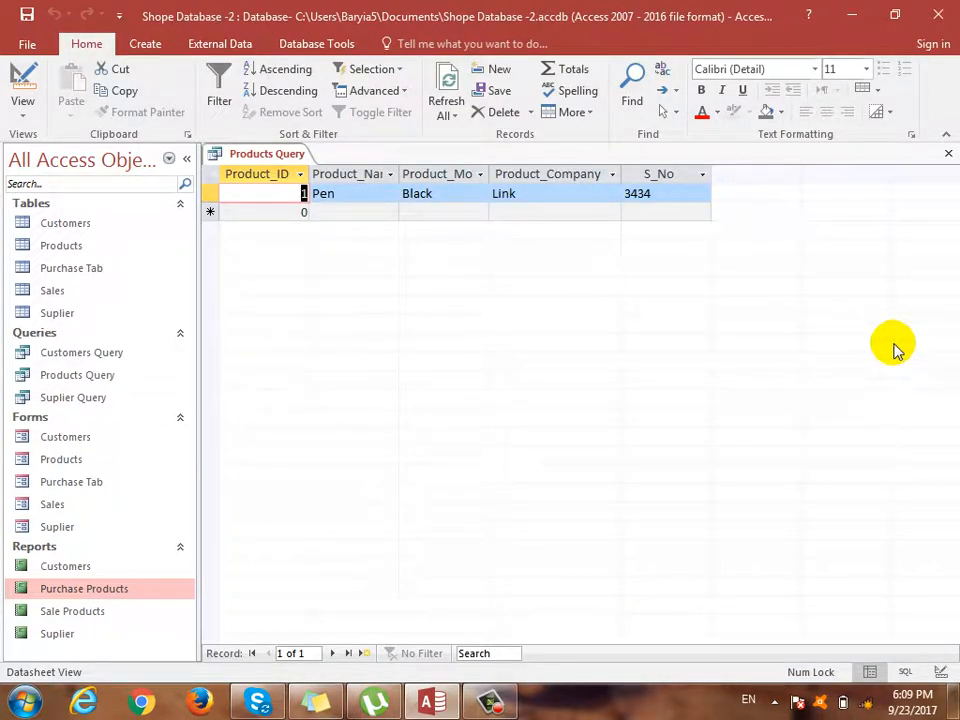
Close Products Query and save its design changes.
click(947, 153)
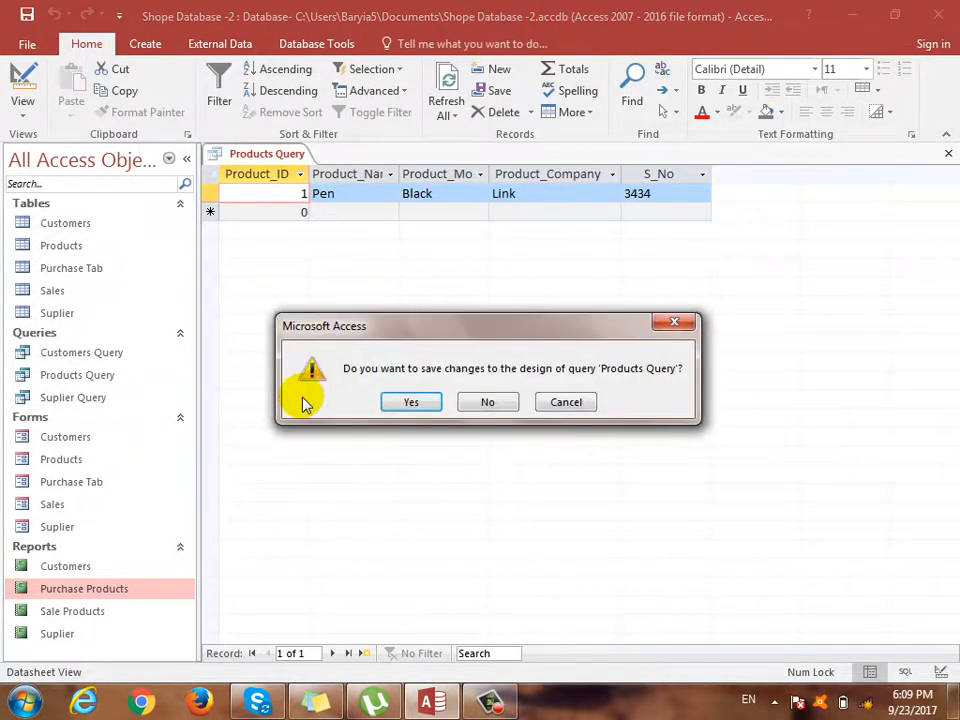
click(411, 402)
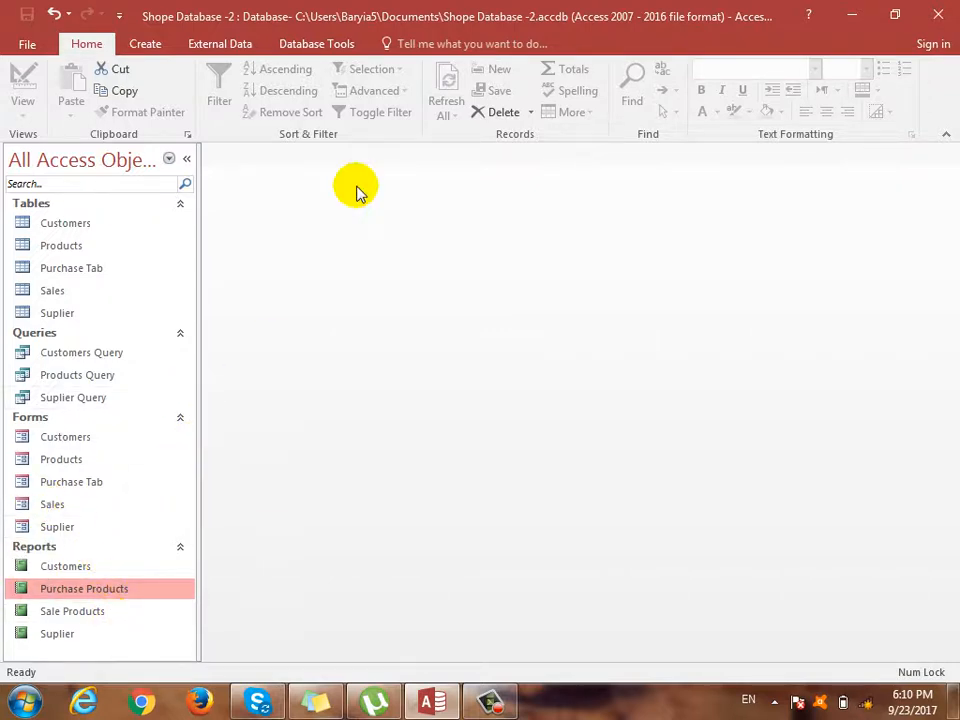
Run the saved Customers Query with a customer's first name as the parameter value, view its record and close it.
click(150, 46)
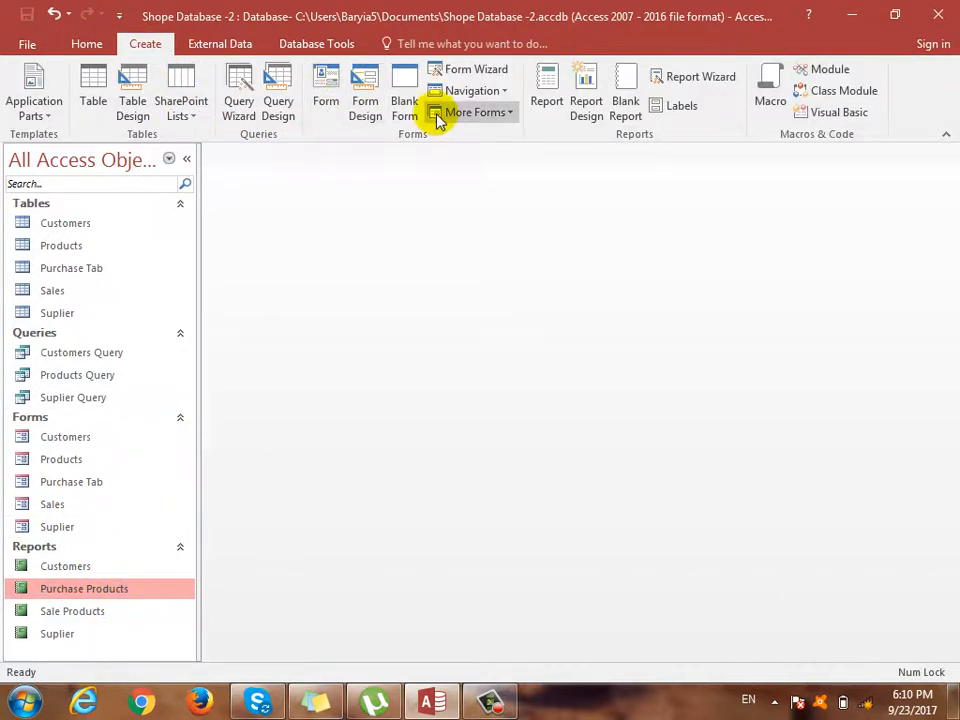
double_click(96, 353)
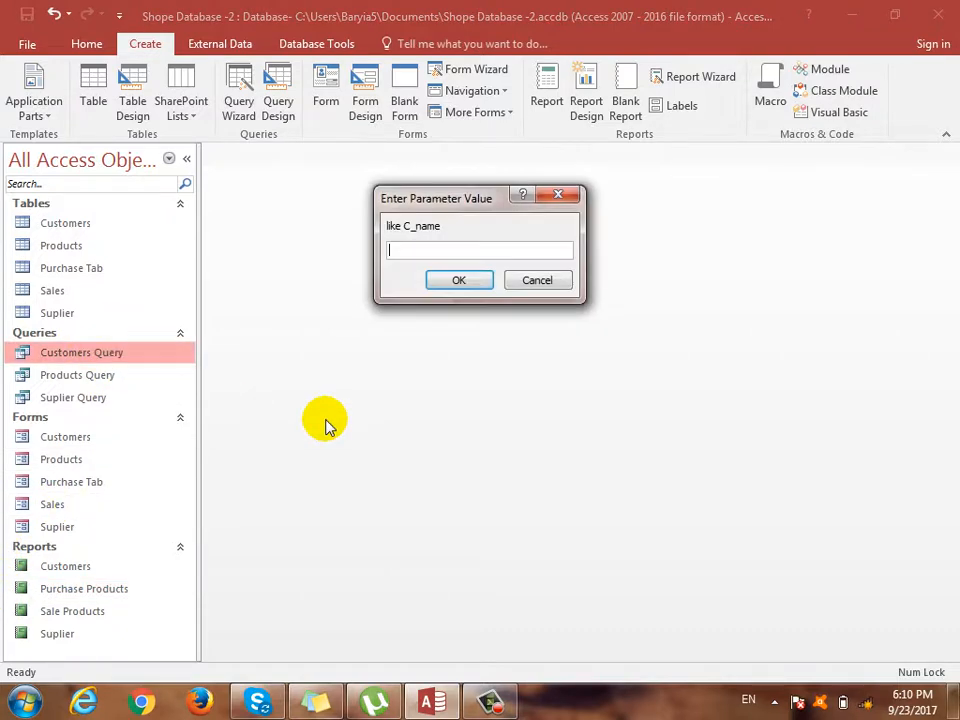
text(basi)
key(Return)
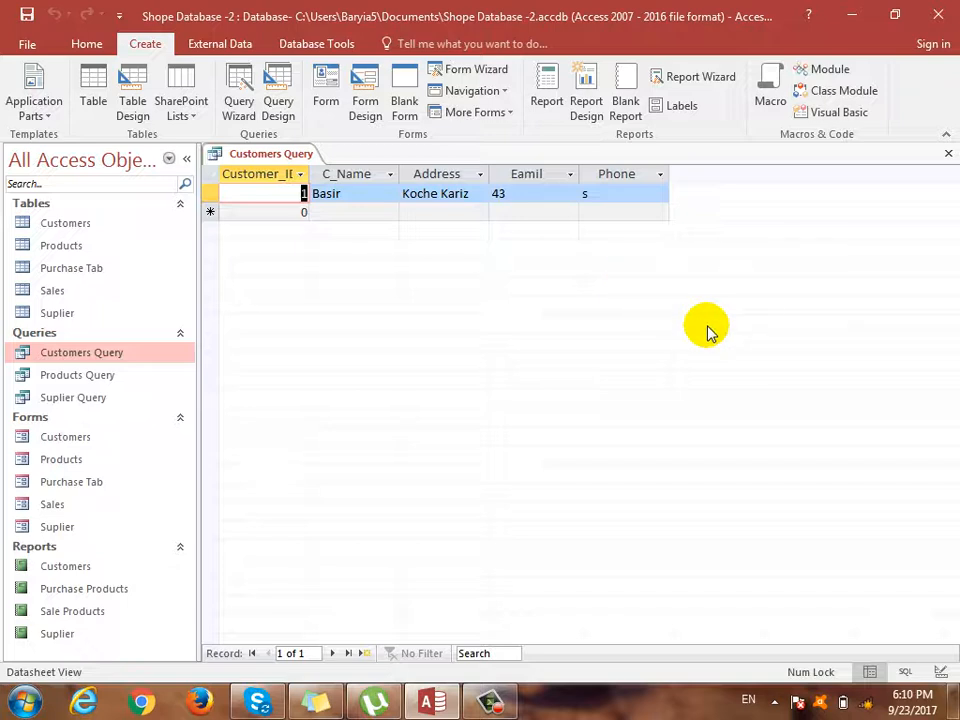
click(948, 153)
Delete Suplier Query, Products Query and Customers Query from the database.
right_click(94, 400)
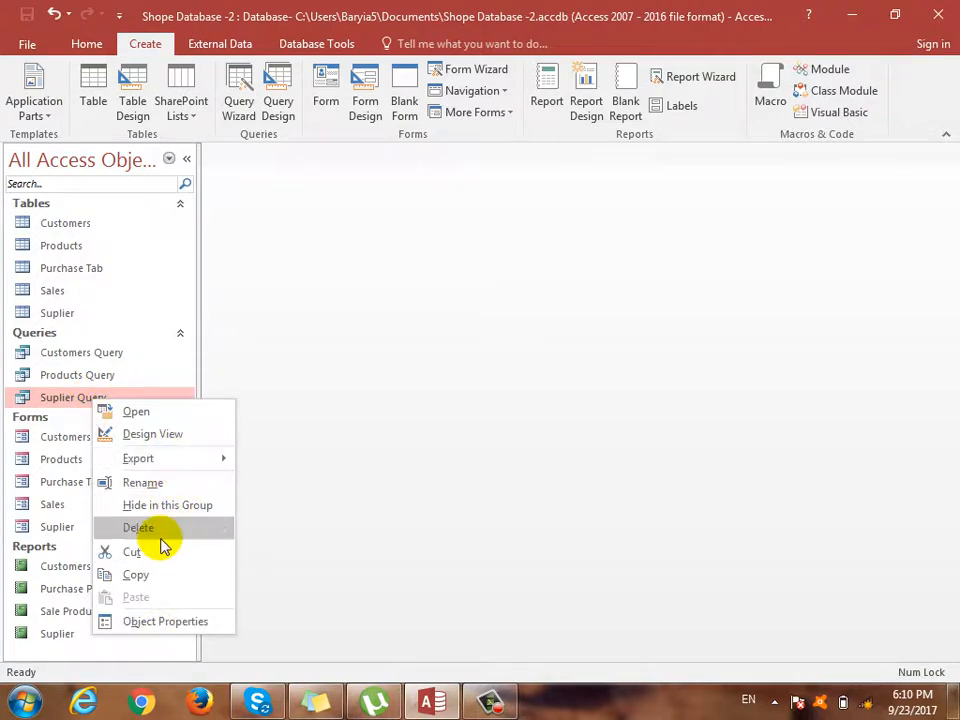
click(140, 527)
click(398, 413)
right_click(77, 383)
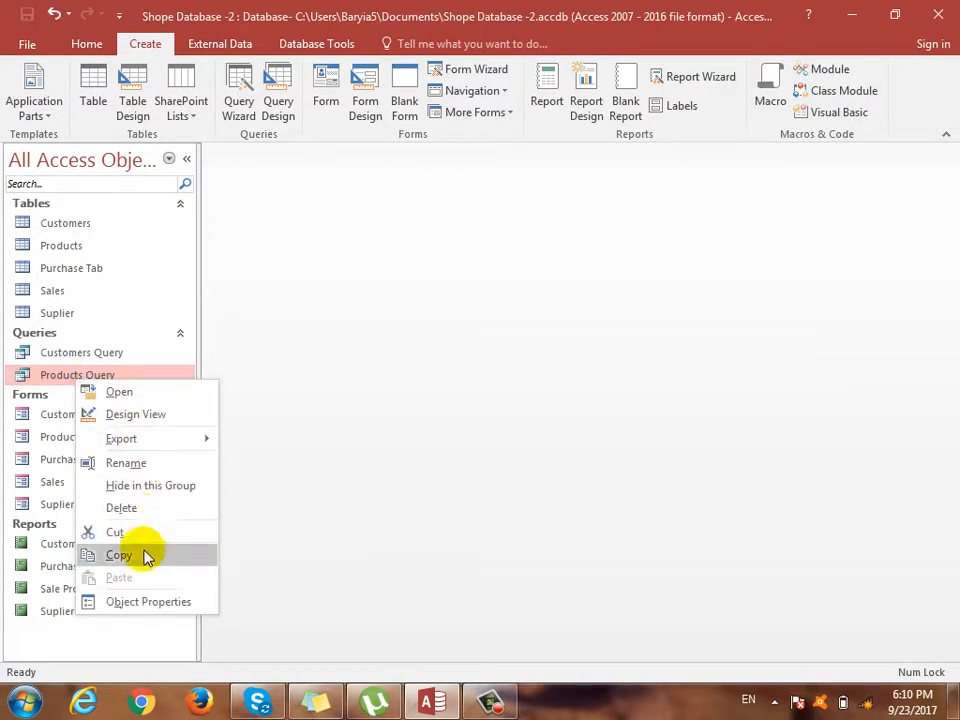
click(148, 509)
click(414, 413)
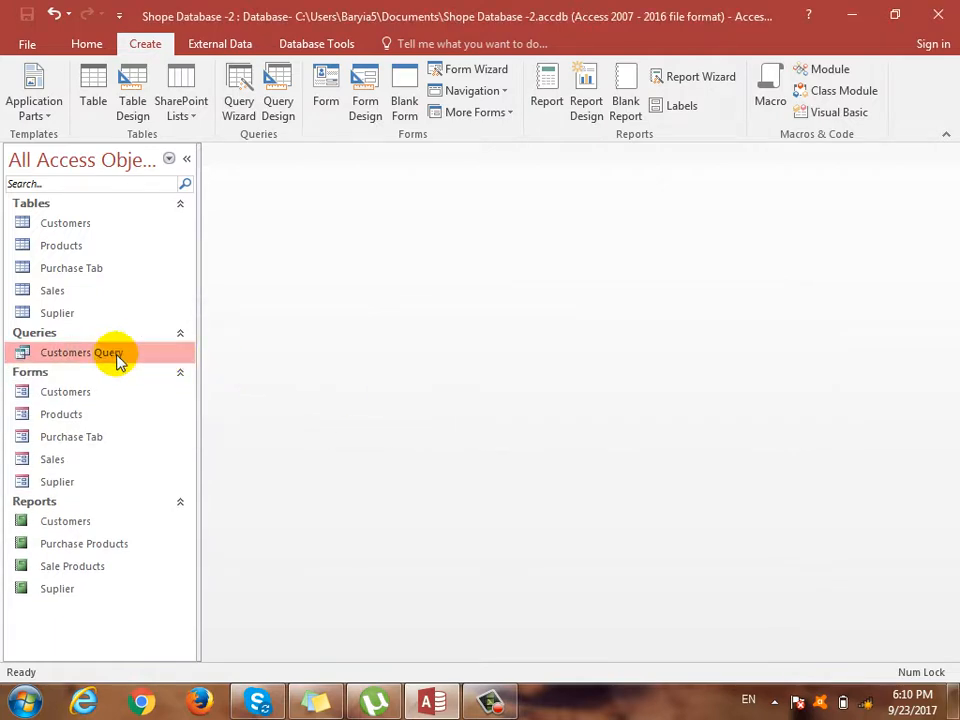
right_click(118, 357)
click(167, 484)
click(422, 405)
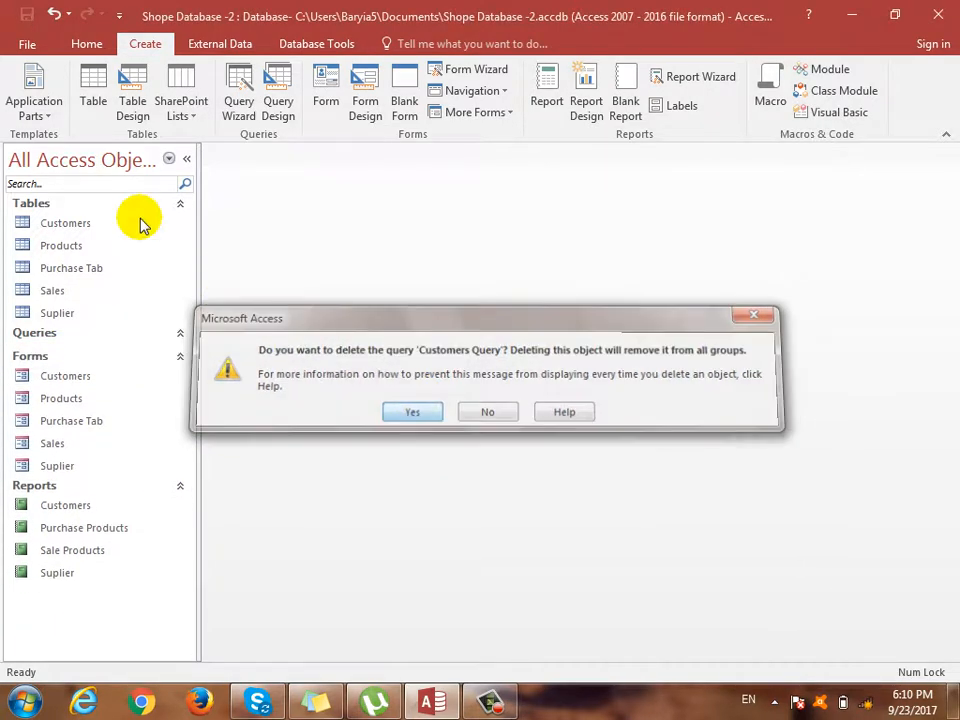
Start a new query with the Simple Query Wizard and add all fields of the Suplier table.
click(243, 108)
click(572, 452)
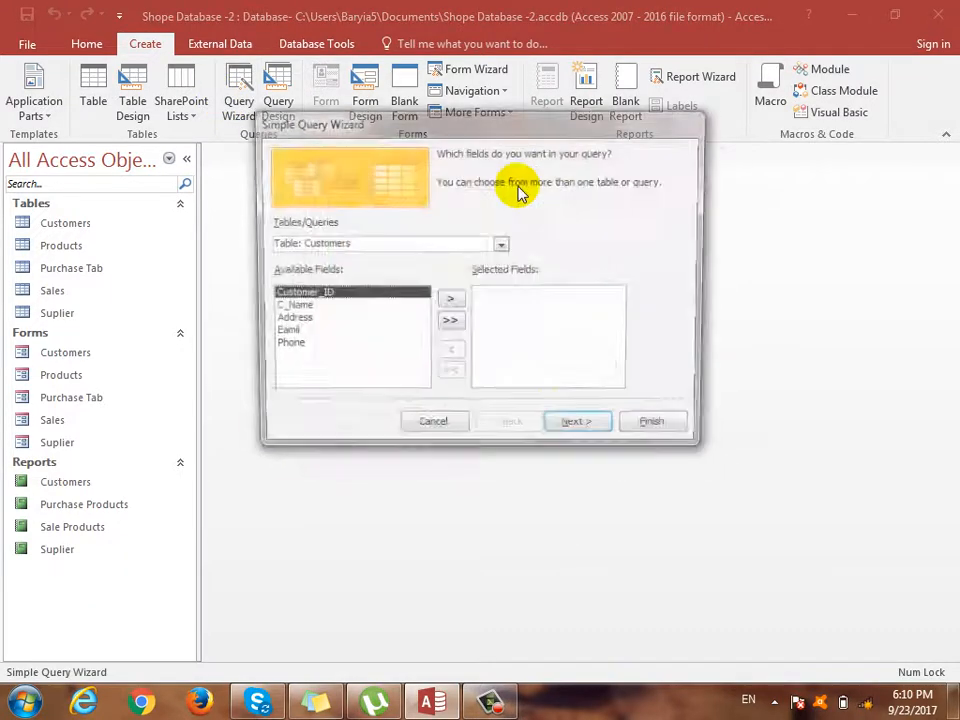
click(503, 245)
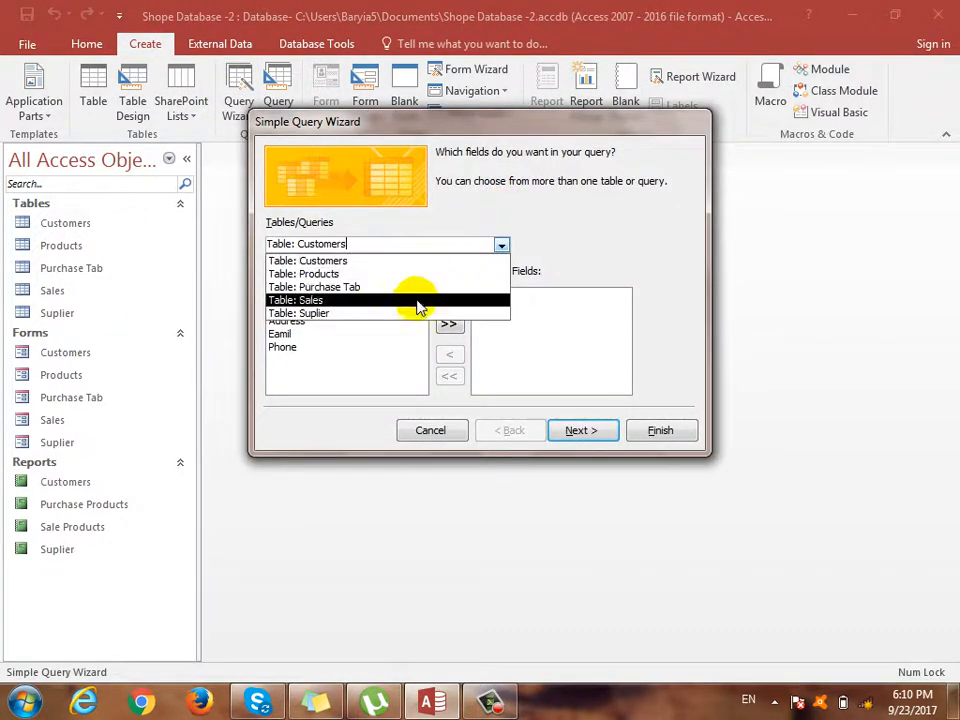
click(343, 313)
click(450, 324)
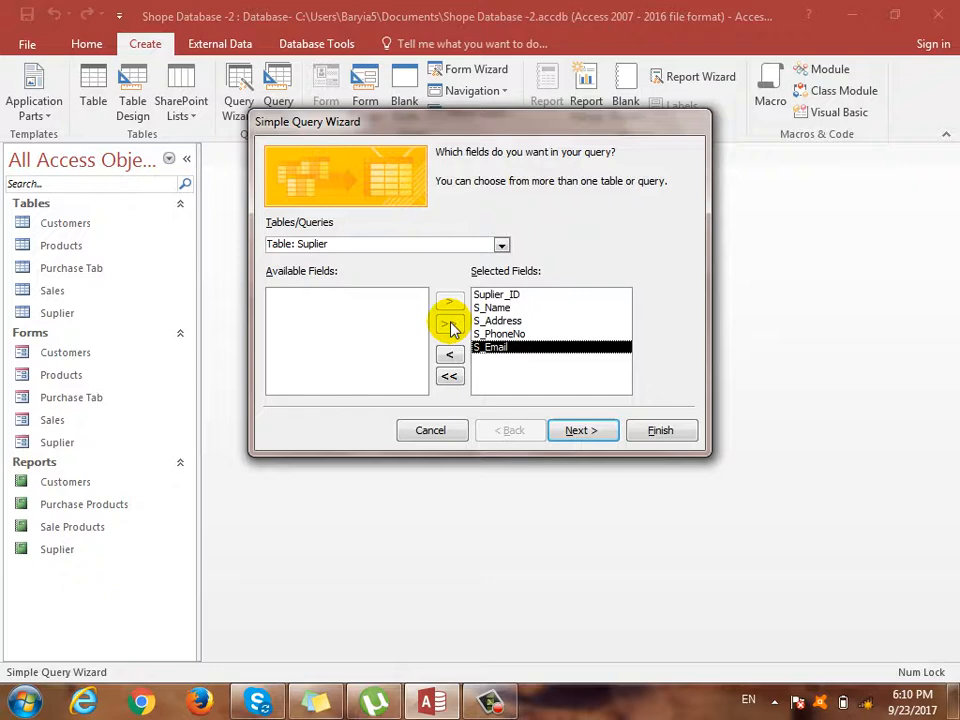
Add Product_Name, Product_Model, Product_Company and S_No from the Products table to the new query.
click(505, 246)
click(397, 276)
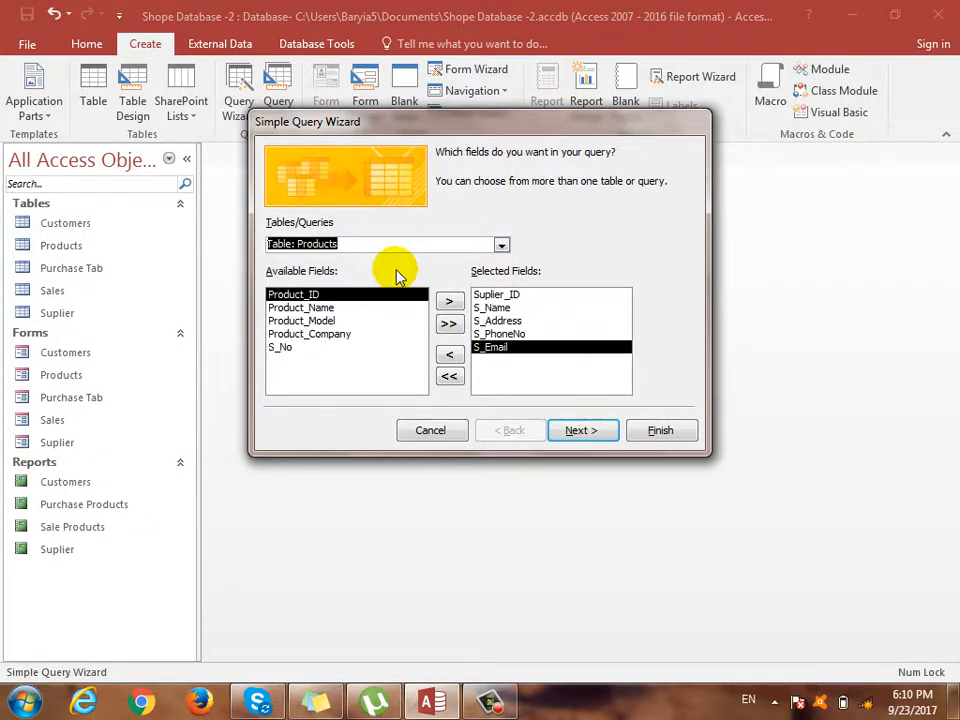
click(331, 308)
click(449, 301)
double_click(449, 301)
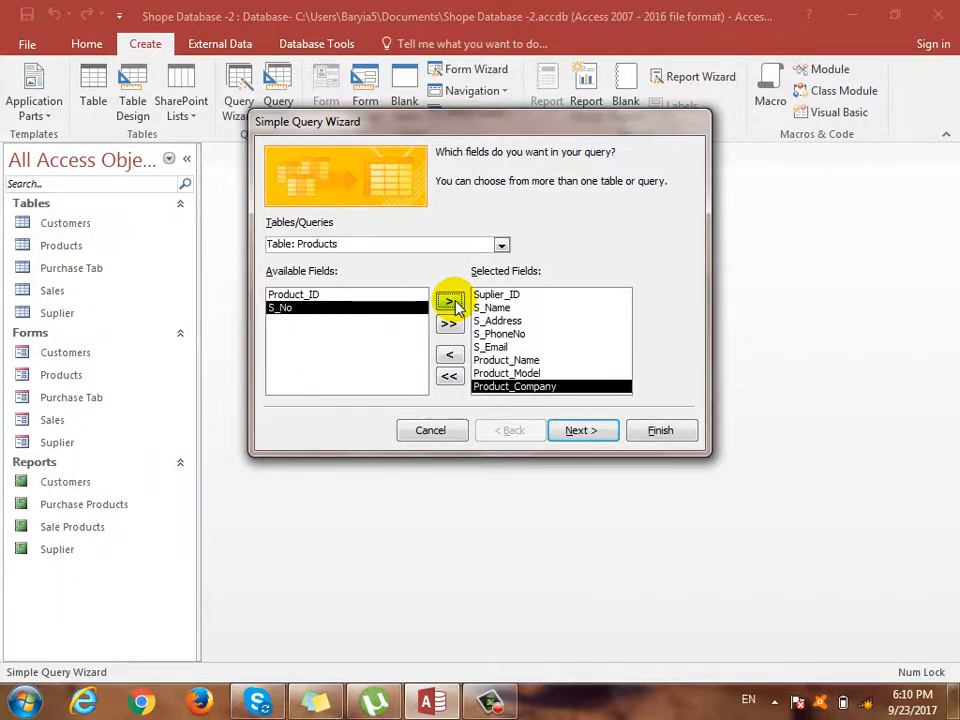
click(449, 301)
Add P_Date, Price, QTY, Total, Paid and Balance from the Purchase Tab table to the new query.
click(499, 247)
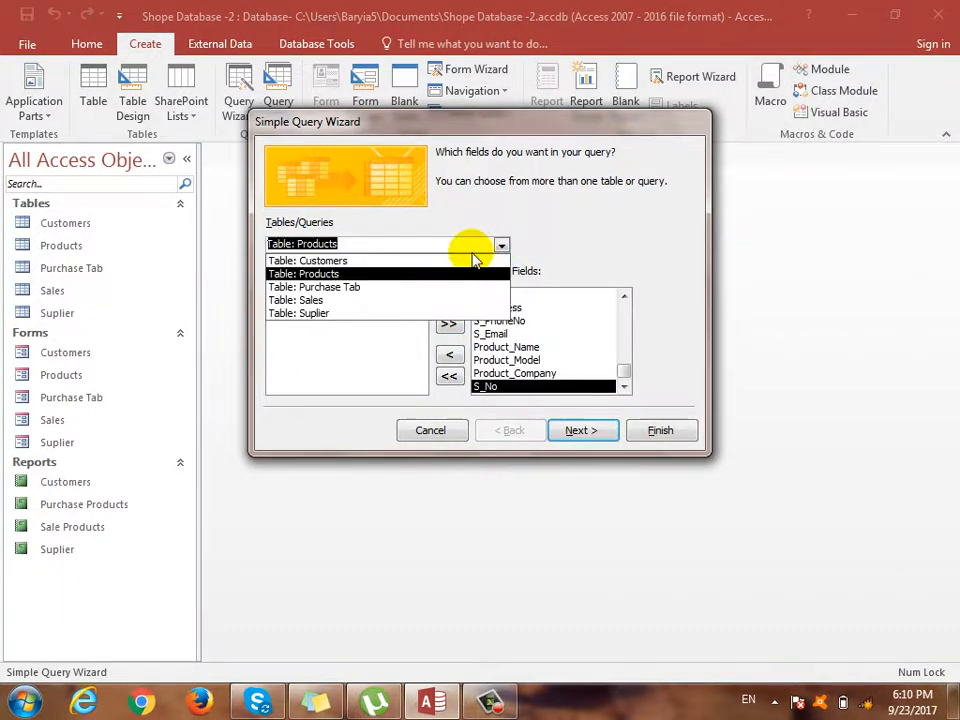
click(450, 288)
click(352, 321)
click(449, 301)
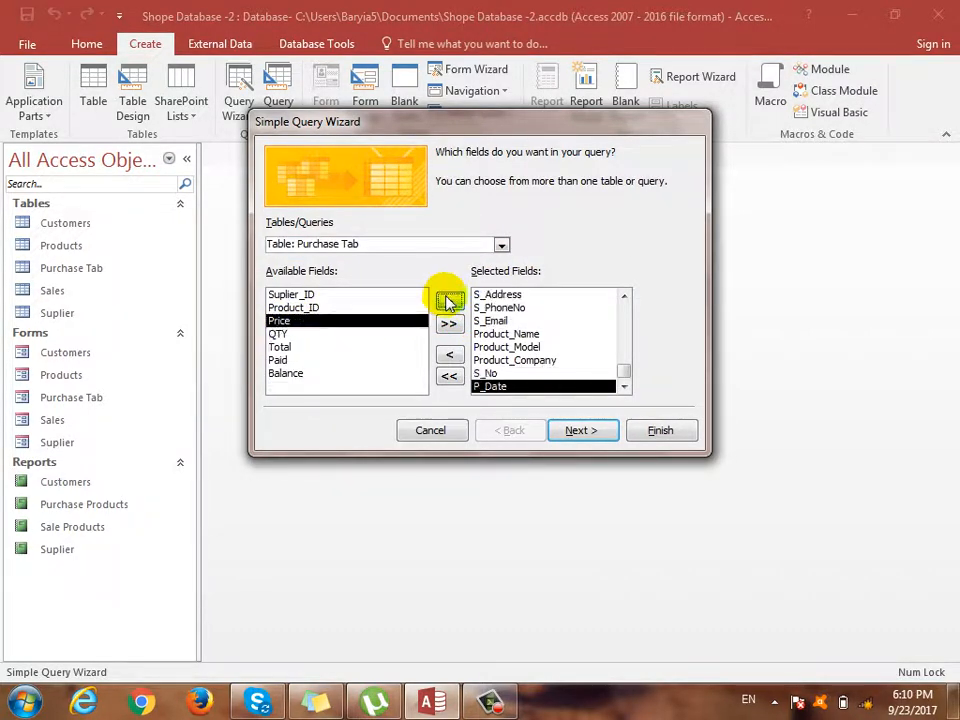
double_click(449, 301)
triple_click(449, 301)
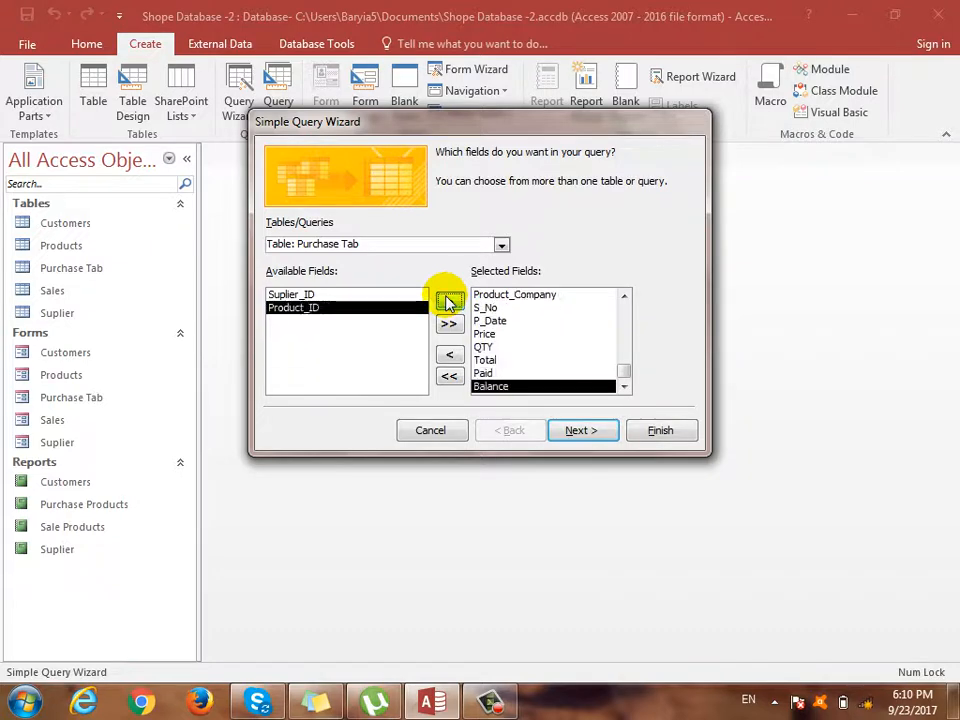
Finish the wizard with the title Suplier Query and open the query's design.
click(589, 433)
click(587, 432)
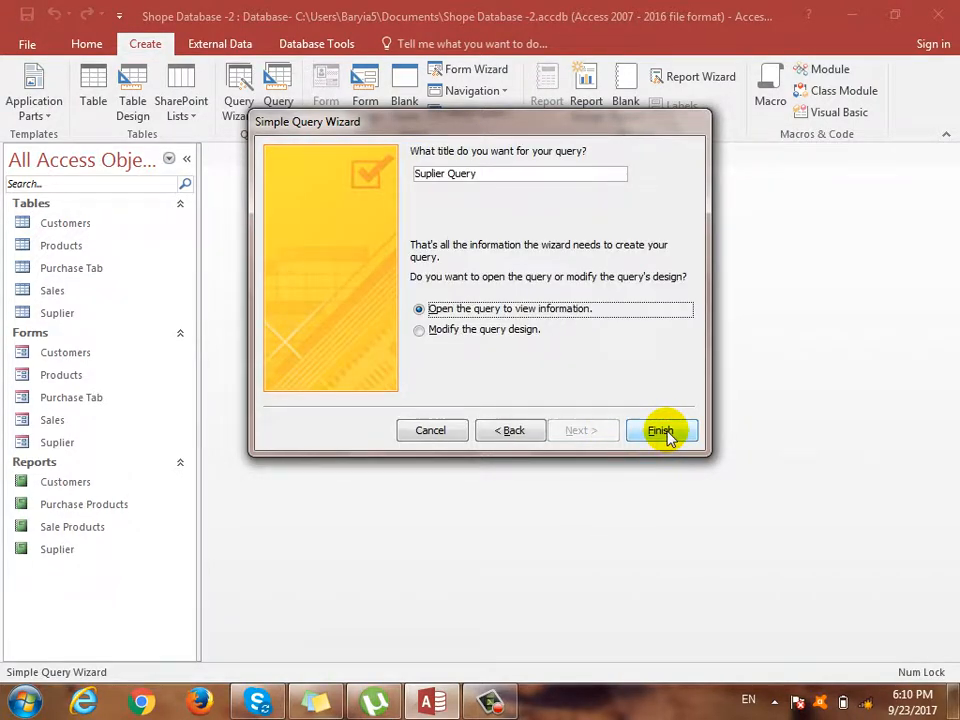
click(662, 431)
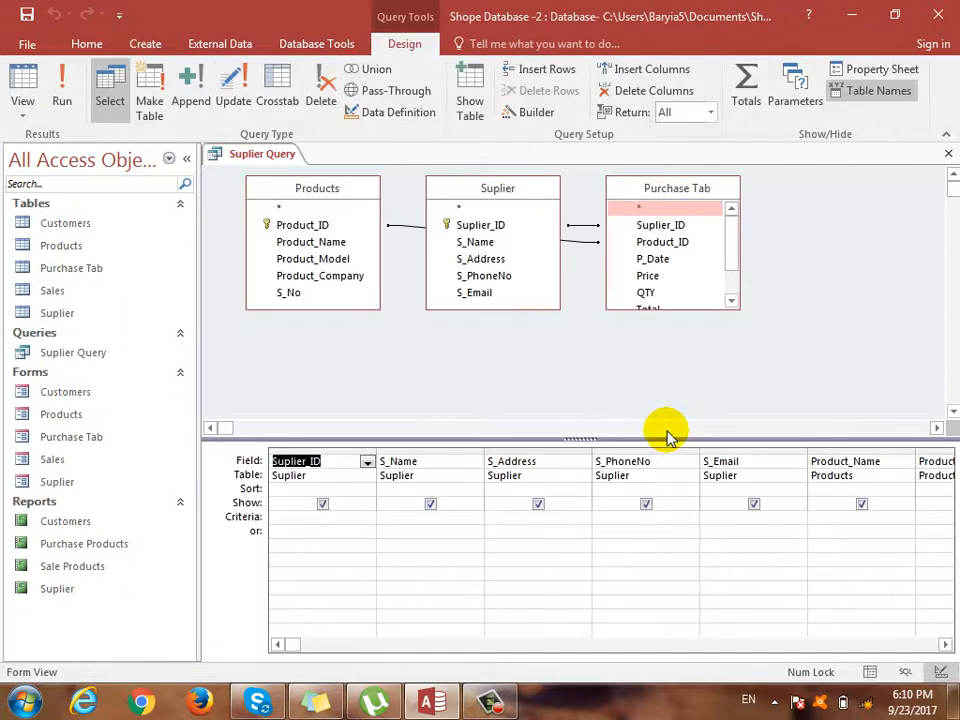
Try the criterion like [S_name] for S_Name, run the query and return to its design.
click(397, 517)
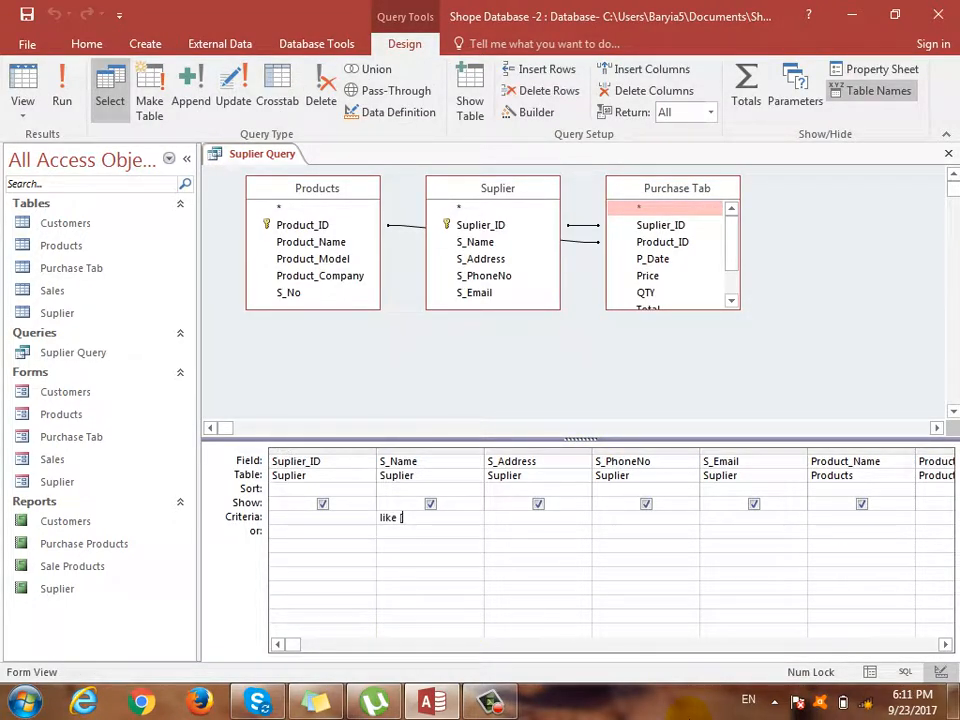
text(like [S_name)
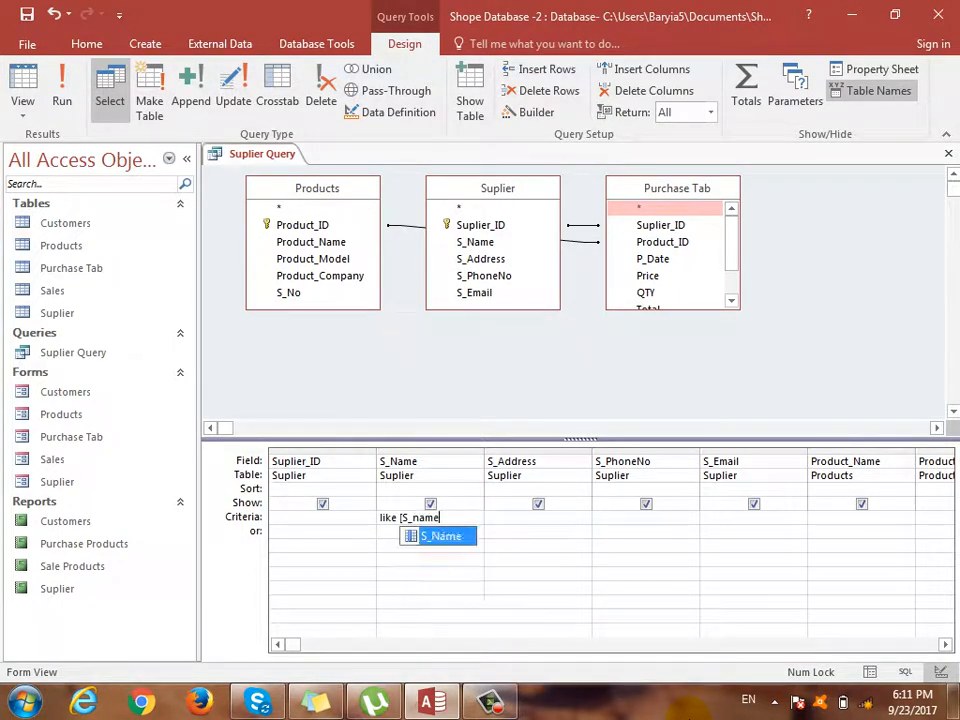
text(])
click(62, 86)
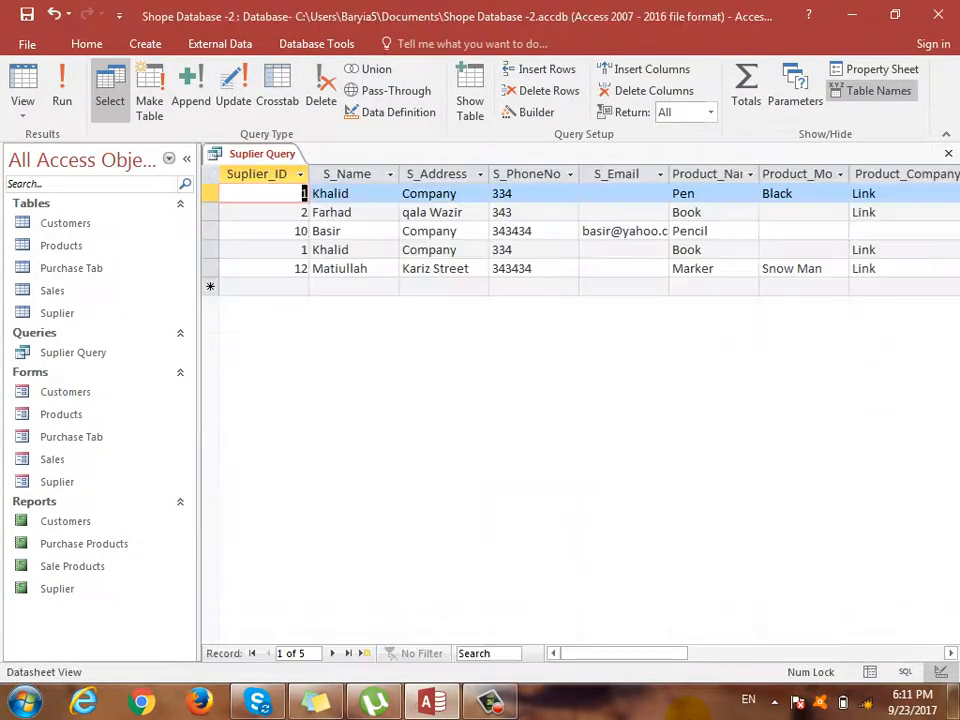
click(23, 80)
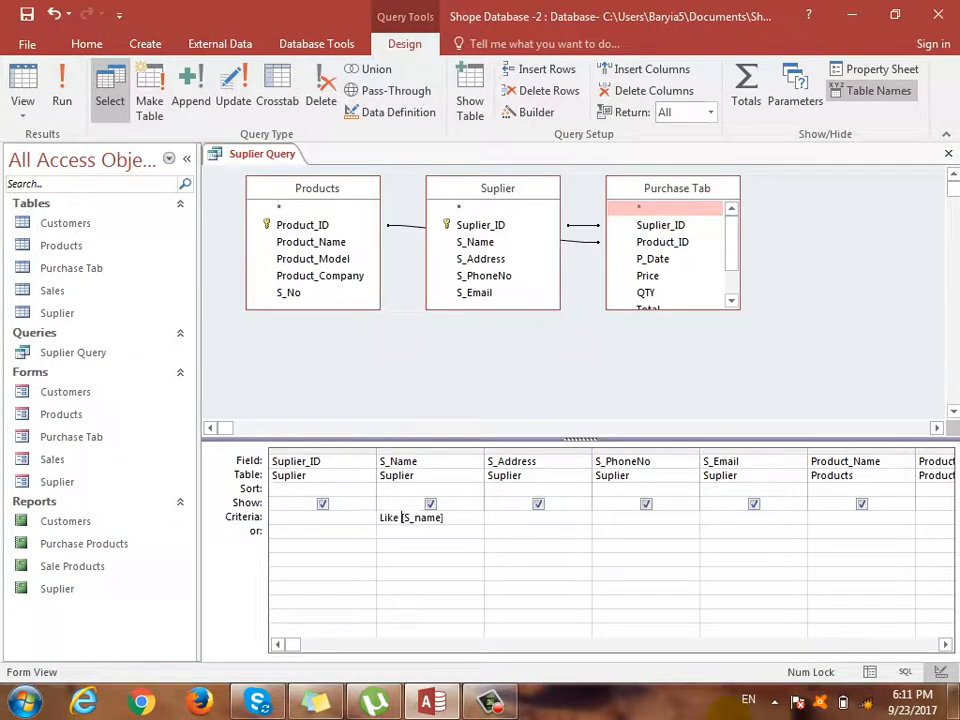
scroll(401, 517, right, 5)
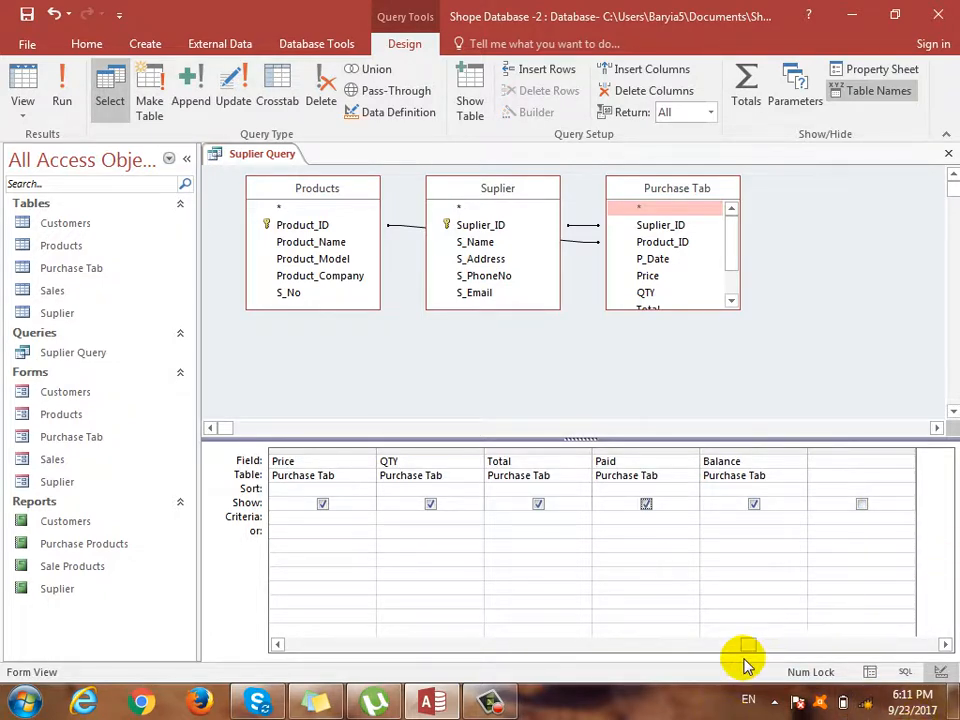
drag(750, 645, 225, 660)
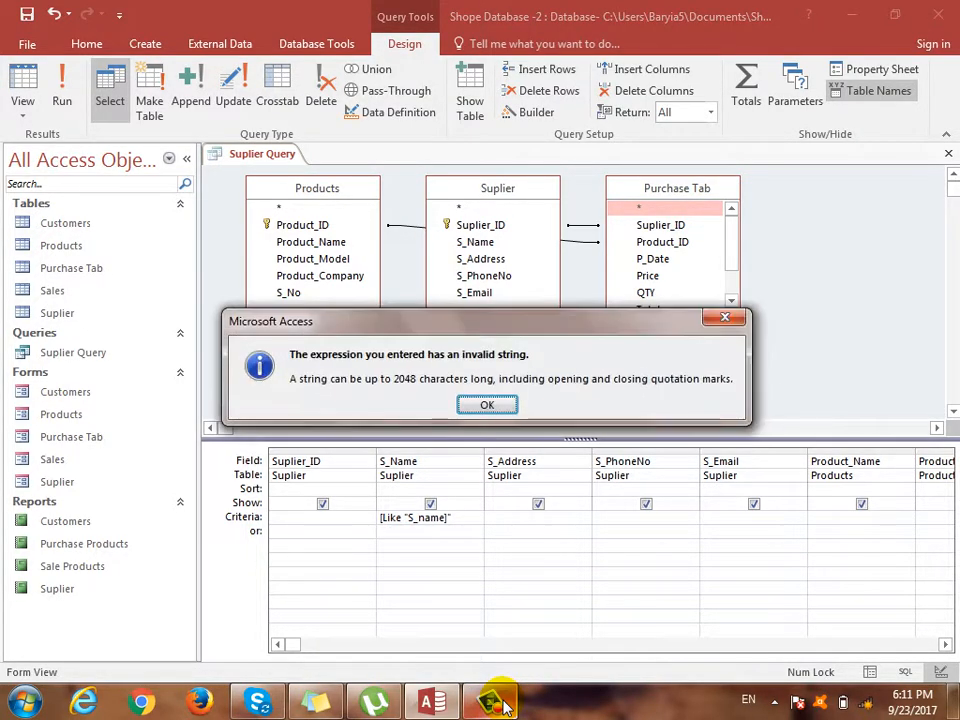
Correct the S_Name criterion to [like S_name] and run the query with a supplier's first name as the parameter value.
click(486, 404)
key(BackSpace)
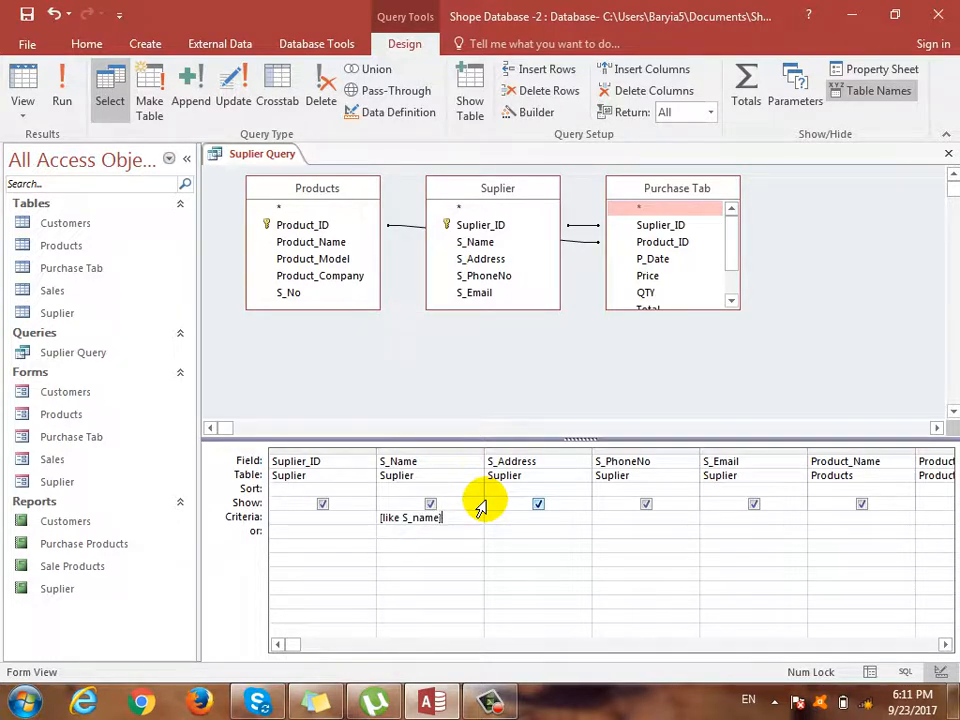
click(485, 500)
text(khalid)
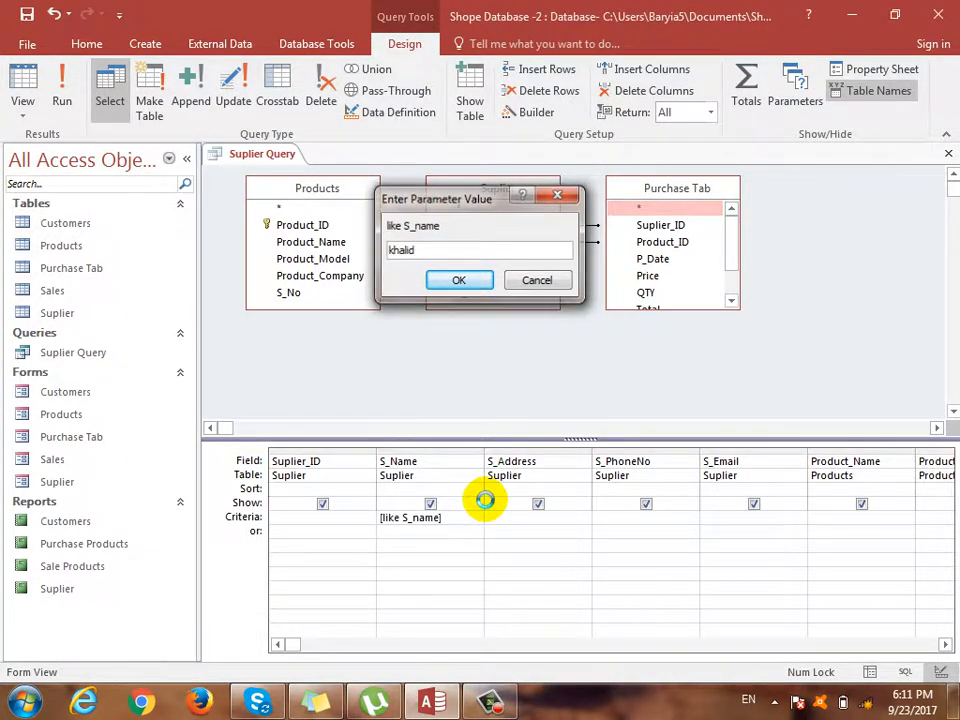
key(Return)
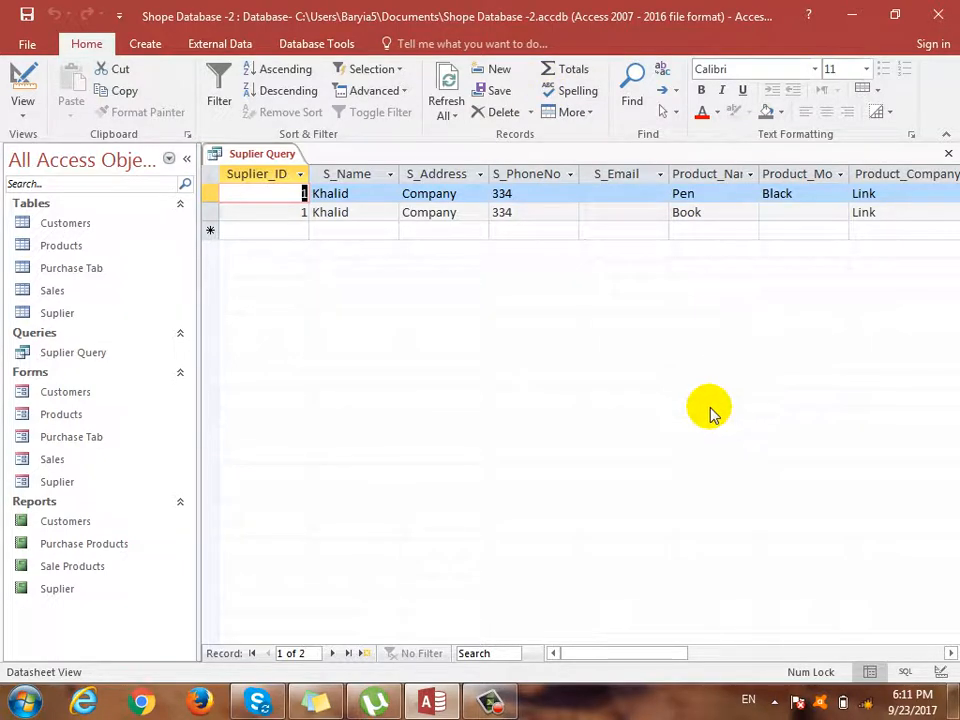
Look through the returned supplier records, then close Suplier Query and save its design changes.
drag(651, 657, 553, 656)
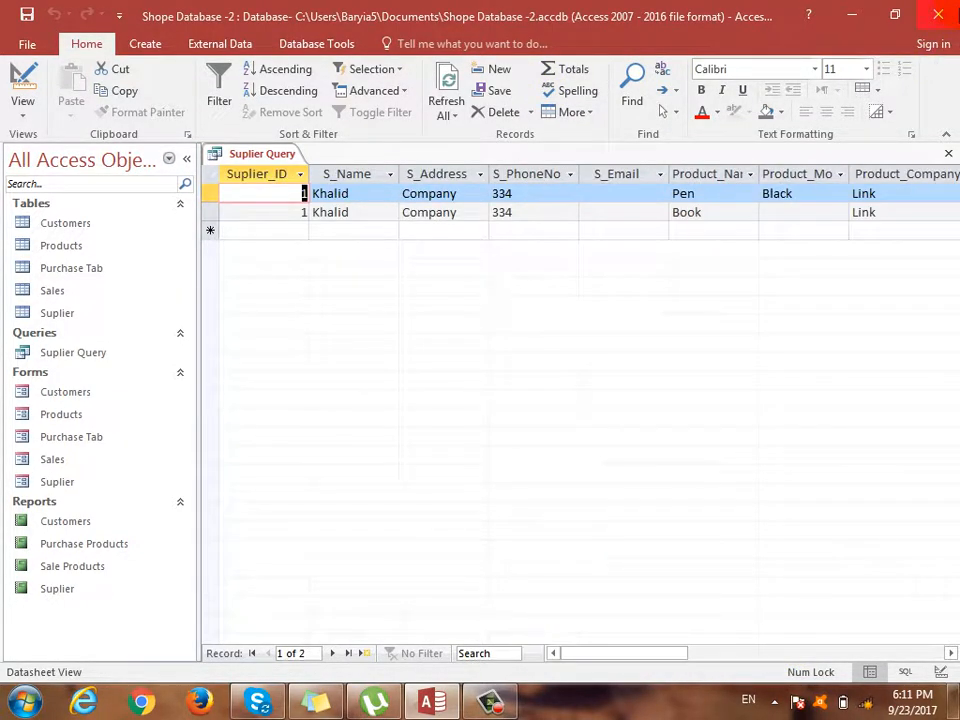
click(949, 153)
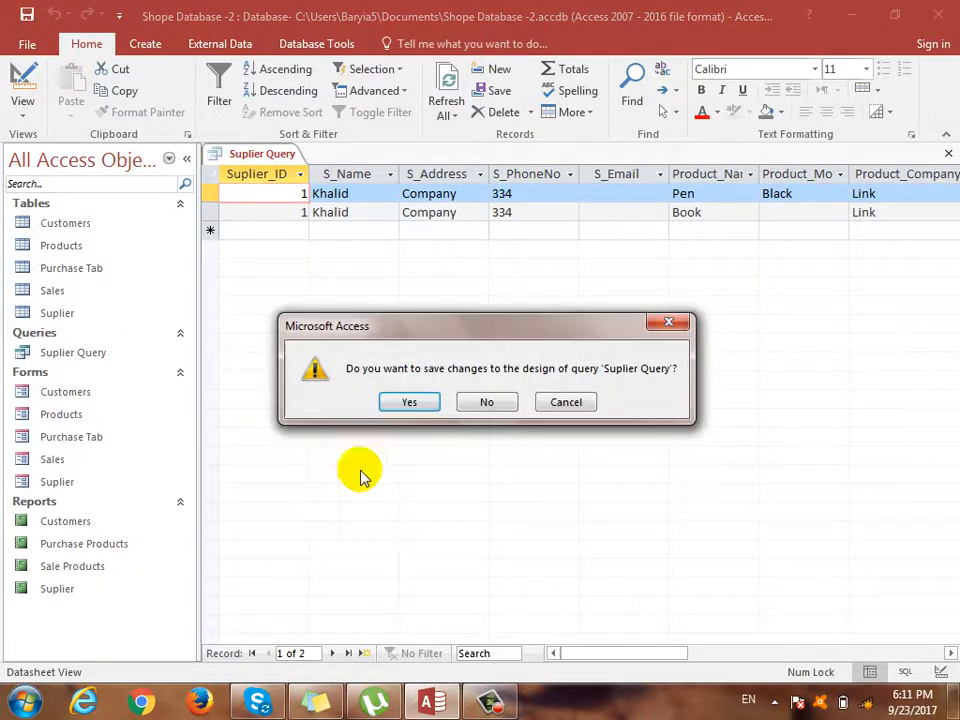
click(414, 404)
Start another query with the Simple Query Wizard and add all fields of the Customers table.
click(156, 43)
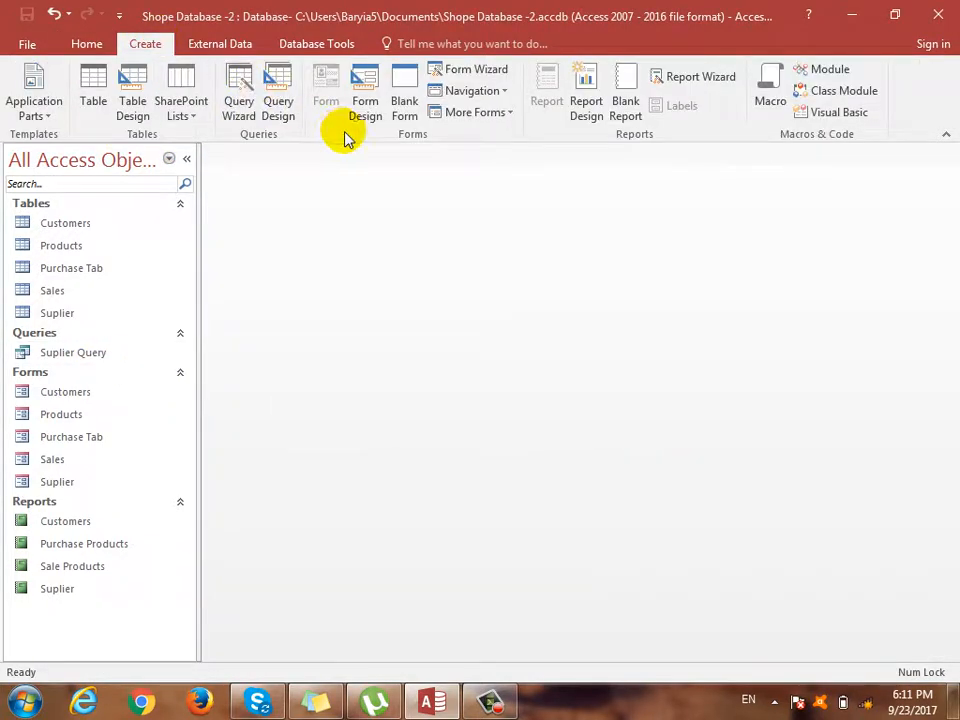
click(239, 105)
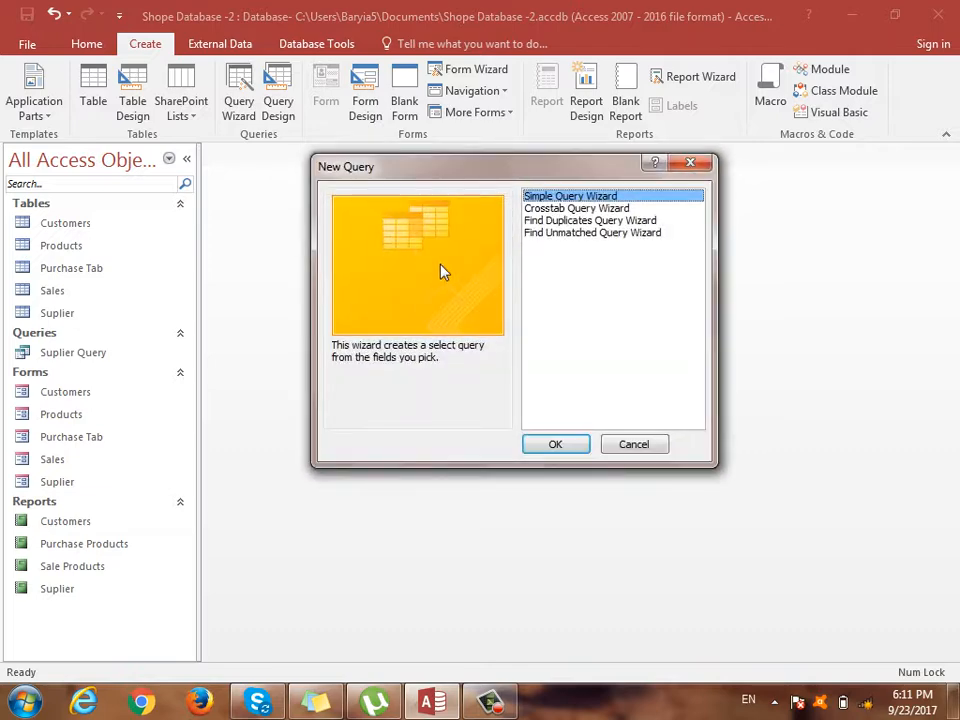
click(542, 444)
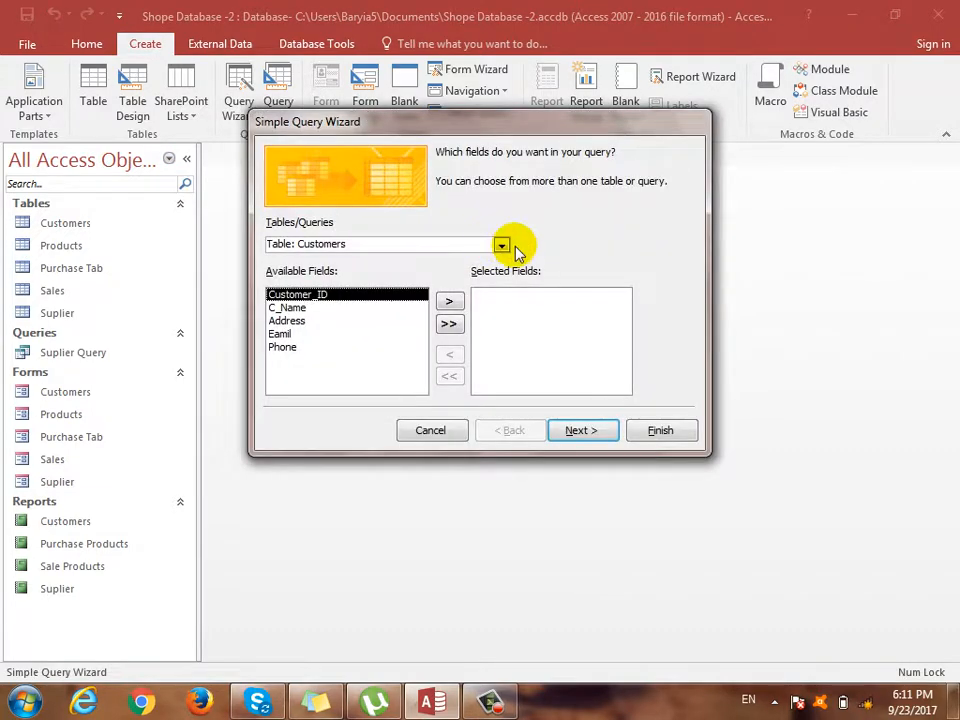
click(449, 325)
Add Product_Name, Product_Model, Product_Company and S_No from the Products table to the customers query.
click(500, 244)
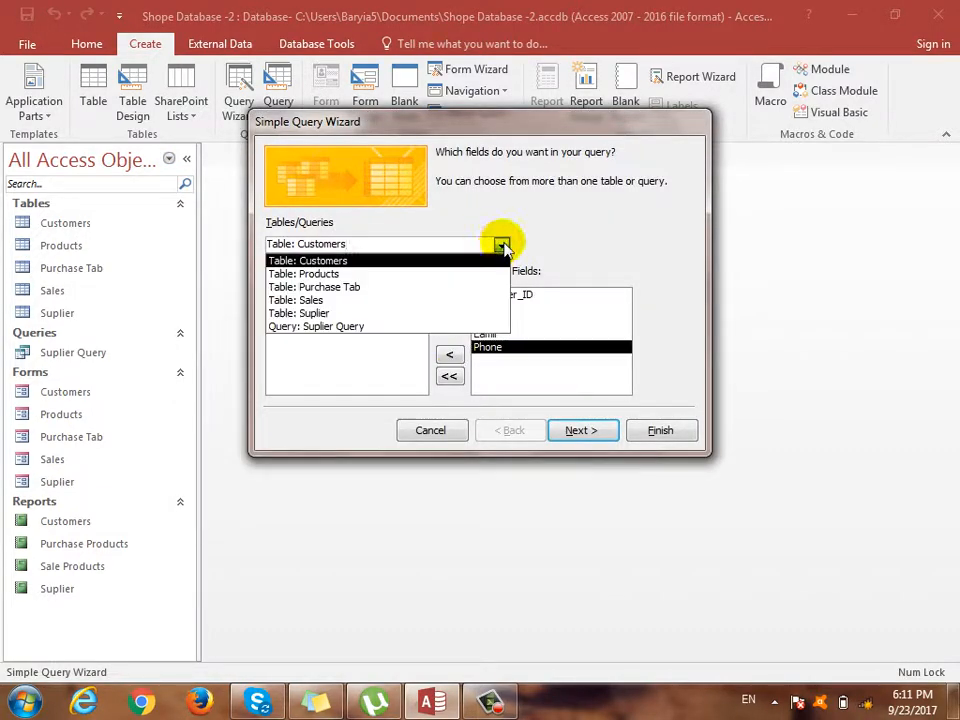
click(390, 274)
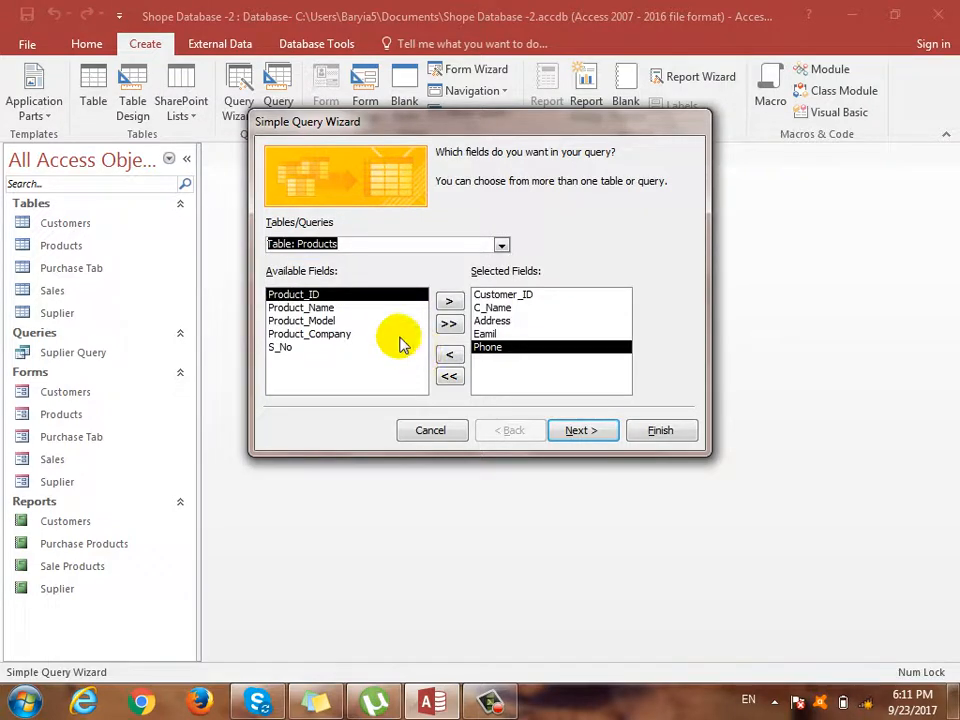
click(350, 308)
click(446, 302)
click(446, 302)
click(446, 302)
click(446, 302)
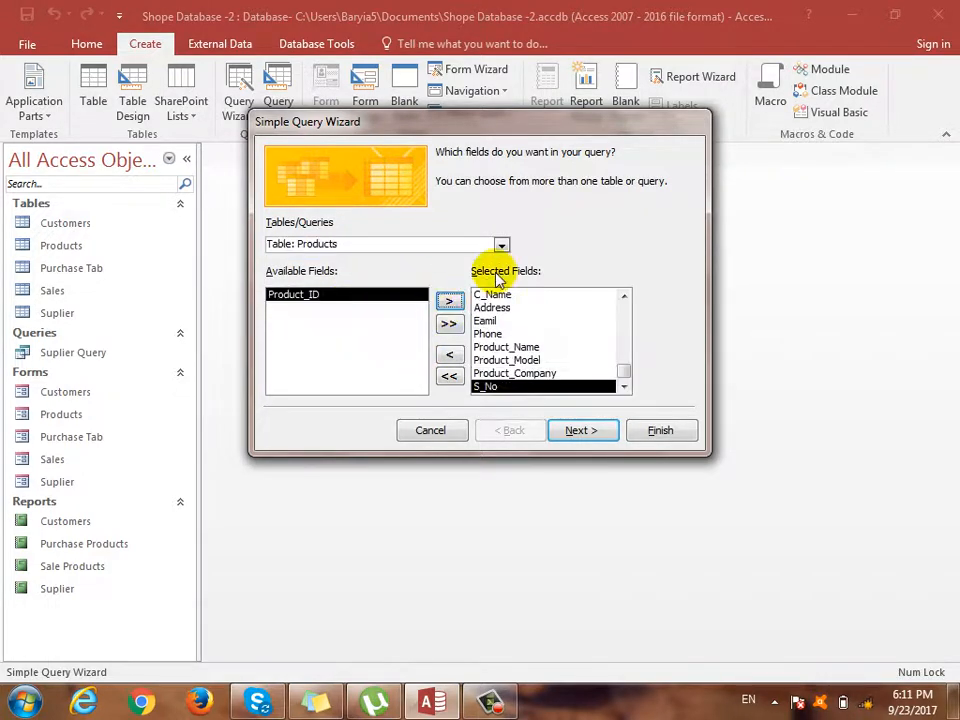
Add S_Date, Price, Qty, Total, Paid and Balance from the Sales table to the customers query.
click(503, 246)
click(501, 246)
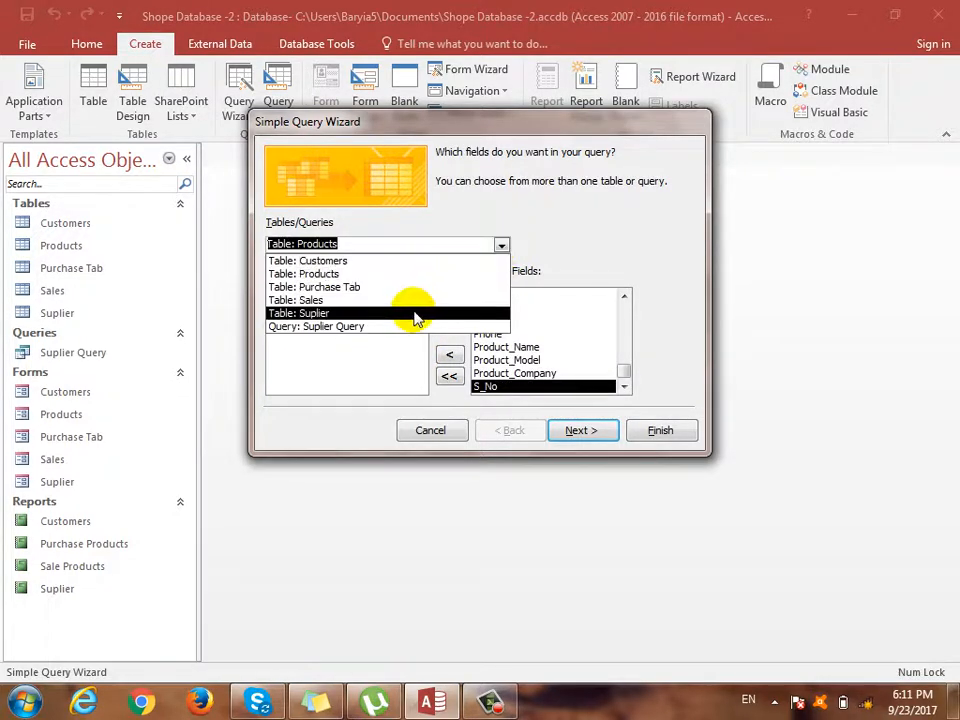
click(400, 300)
click(290, 321)
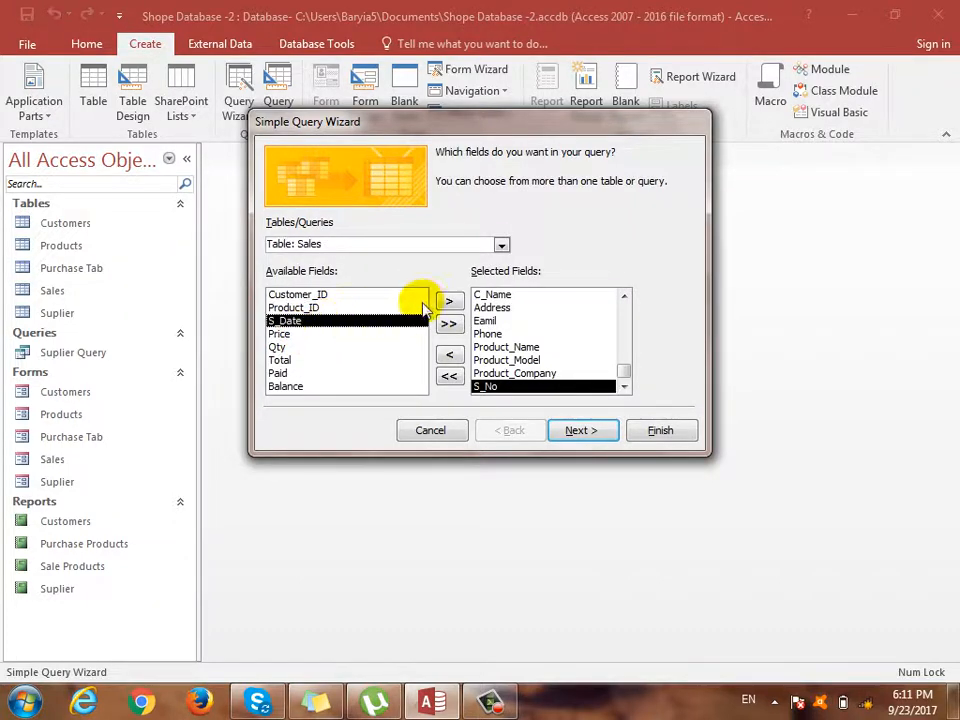
click(449, 301)
click(449, 301)
click(463, 303)
click(463, 303)
click(463, 303)
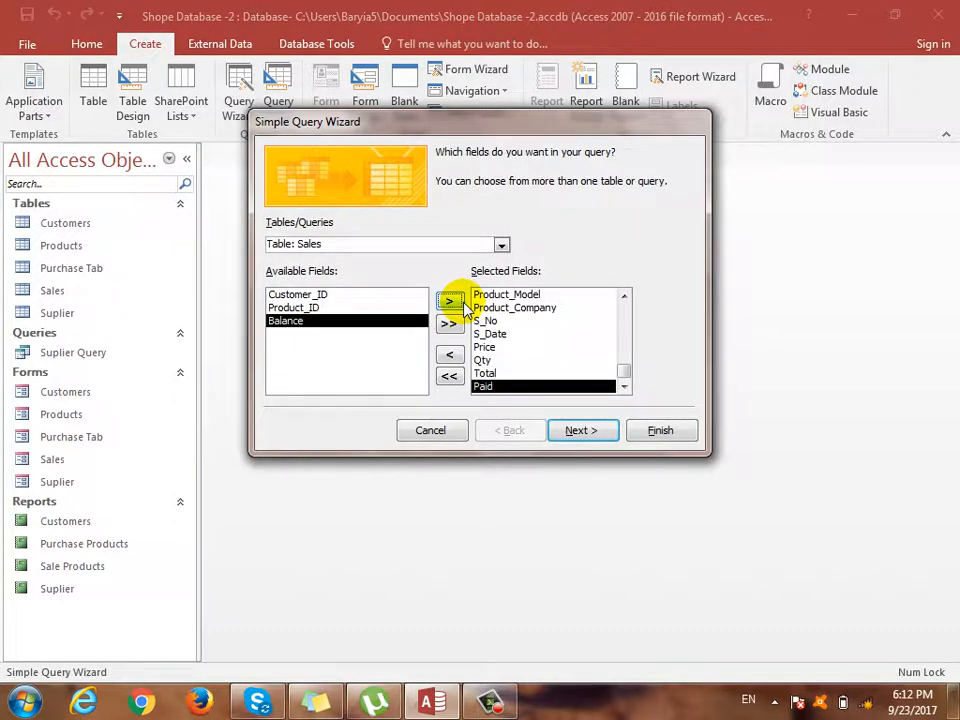
click(463, 303)
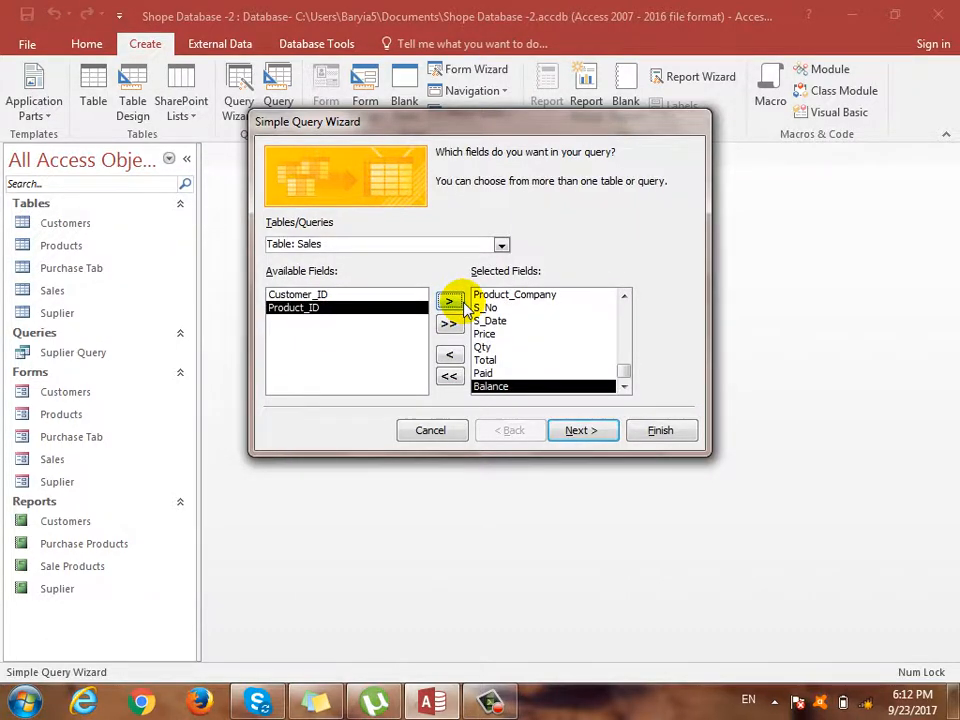
Finish the wizard to create Customers Query, view its records and close it.
click(598, 436)
click(655, 430)
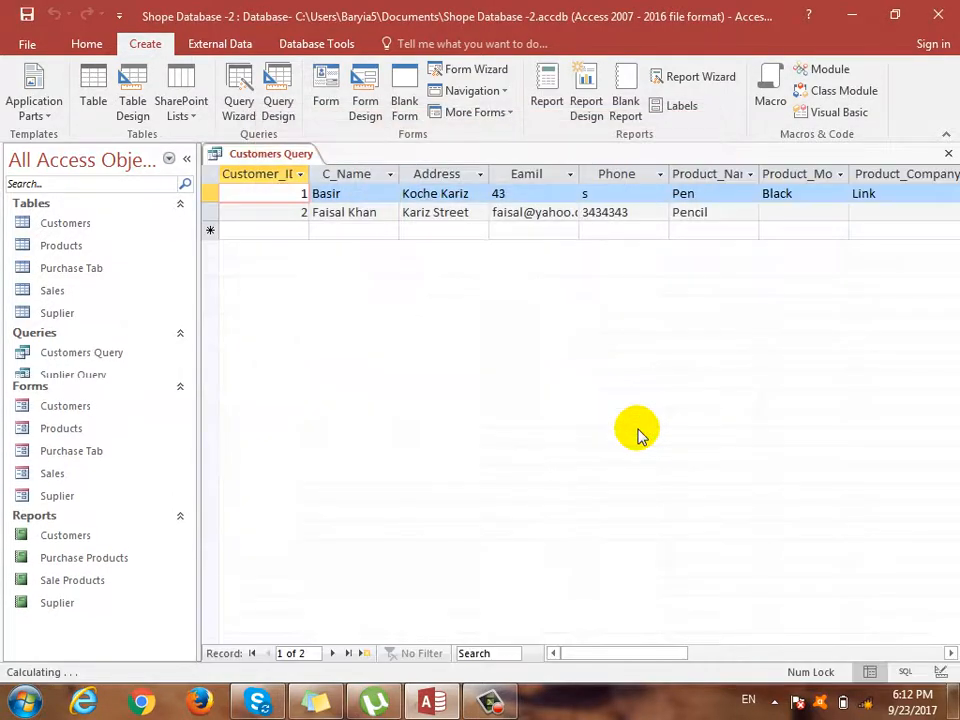
click(948, 154)
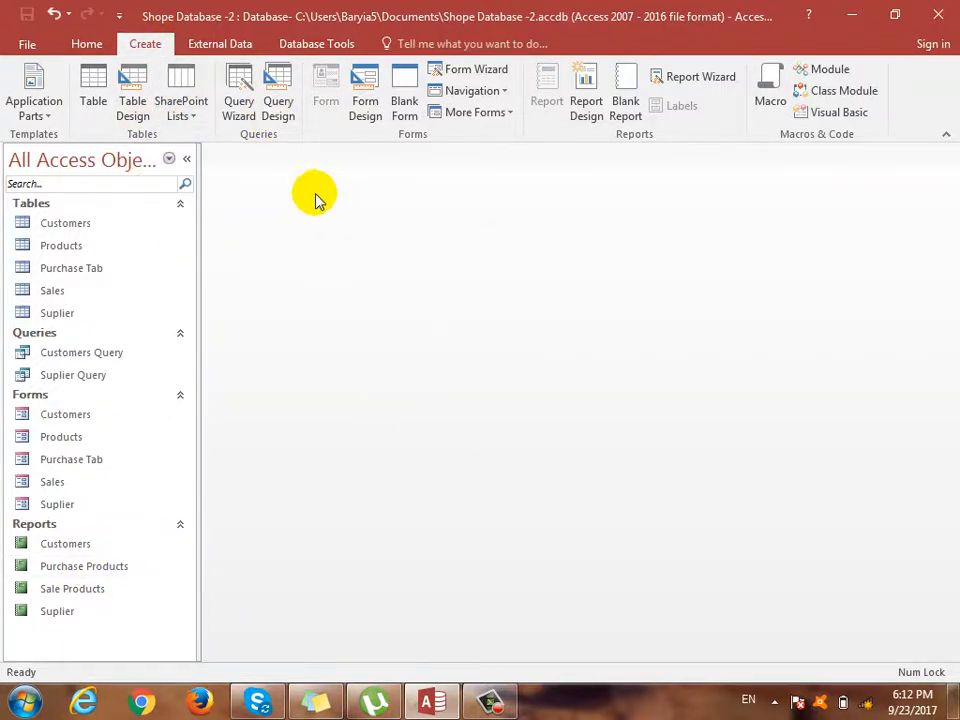
Start a report with the Report Wizard and add all fields of Suplier Query.
click(690, 80)
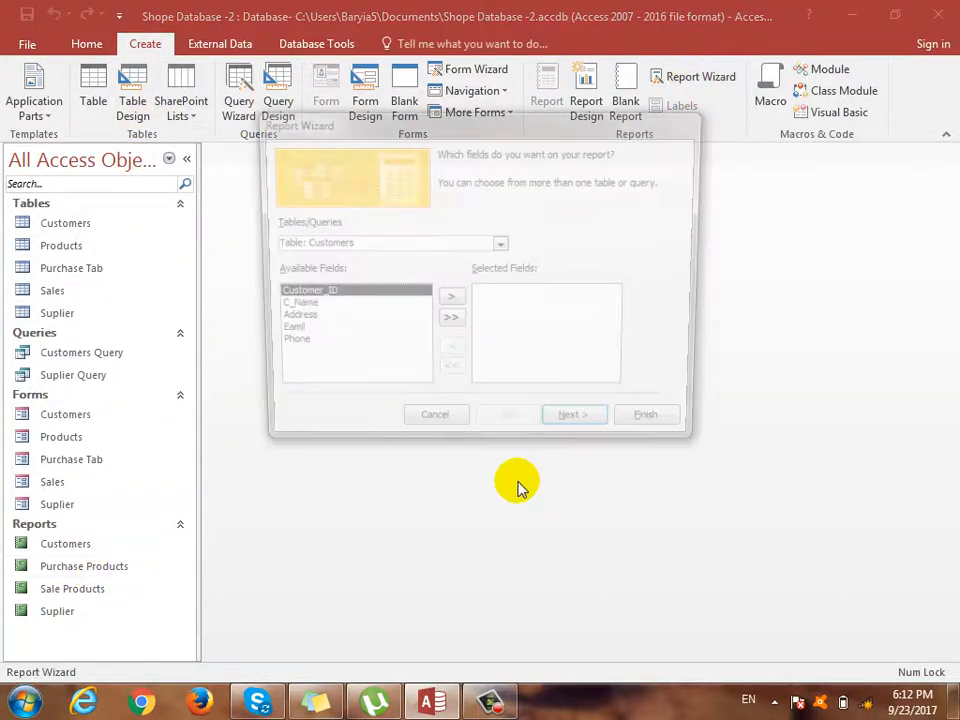
click(501, 245)
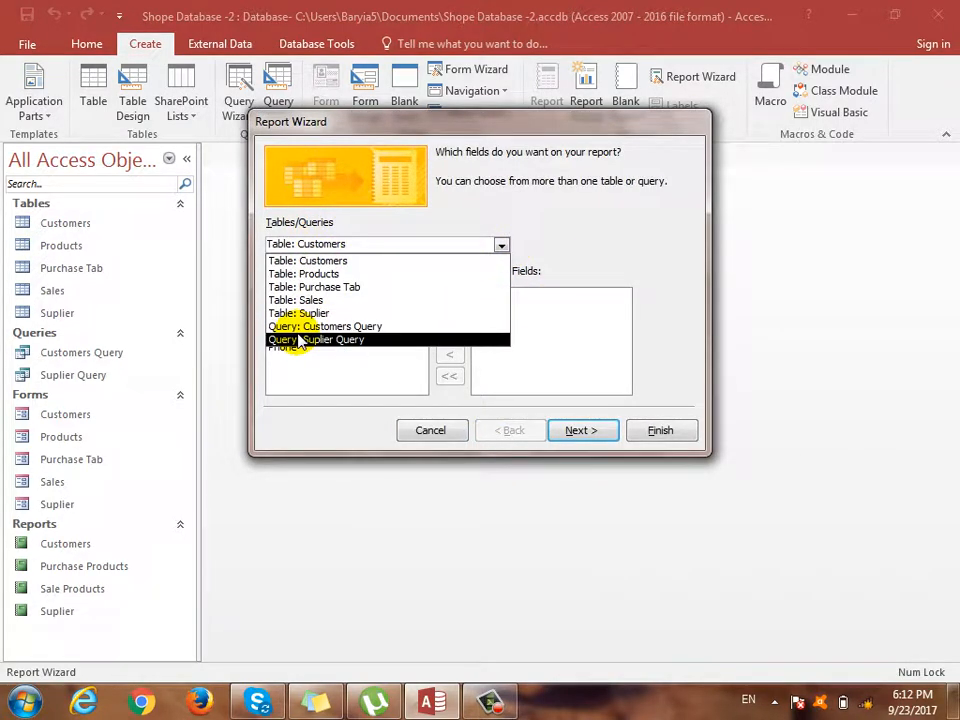
click(355, 340)
click(582, 432)
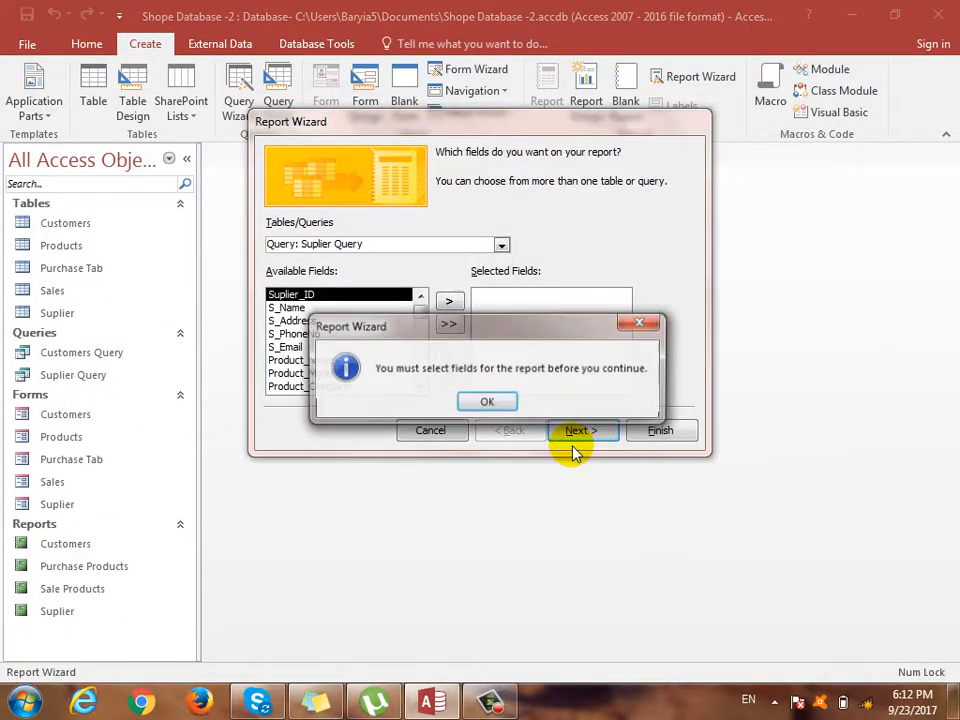
click(490, 402)
click(449, 326)
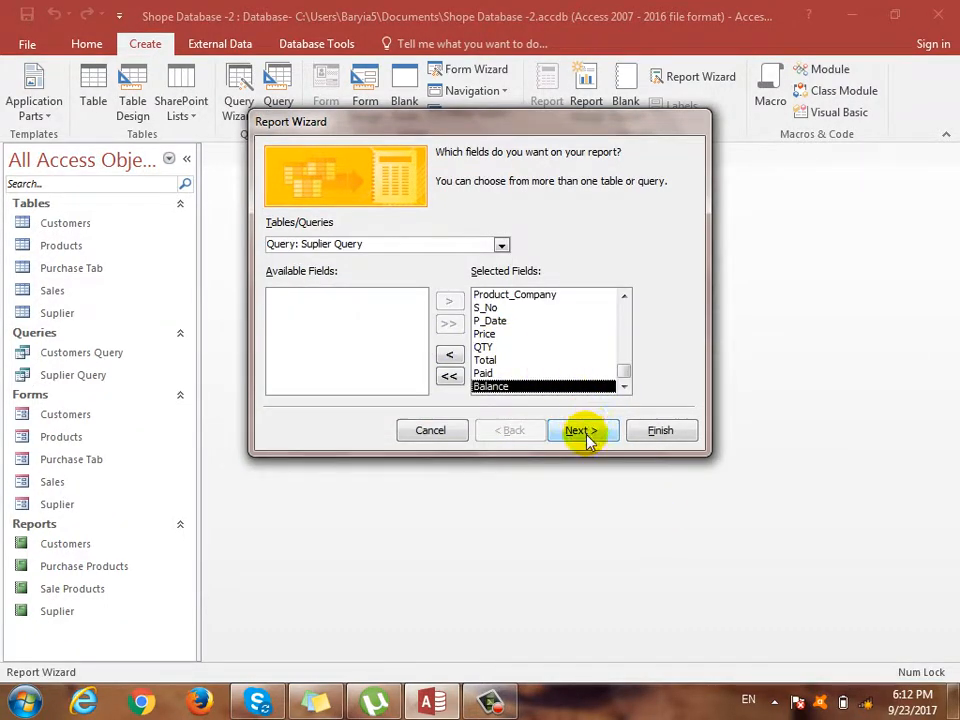
View the supplier report data by Suplier and add Sum summary values for QTY, Total, Paid and Balance.
click(583, 432)
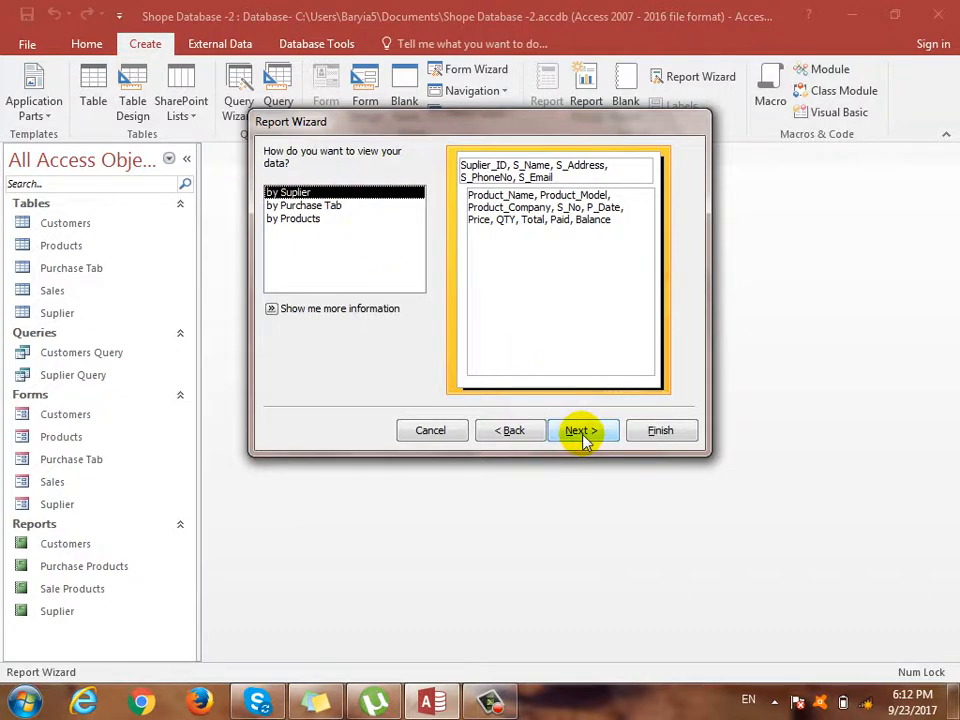
click(582, 437)
click(583, 438)
click(516, 364)
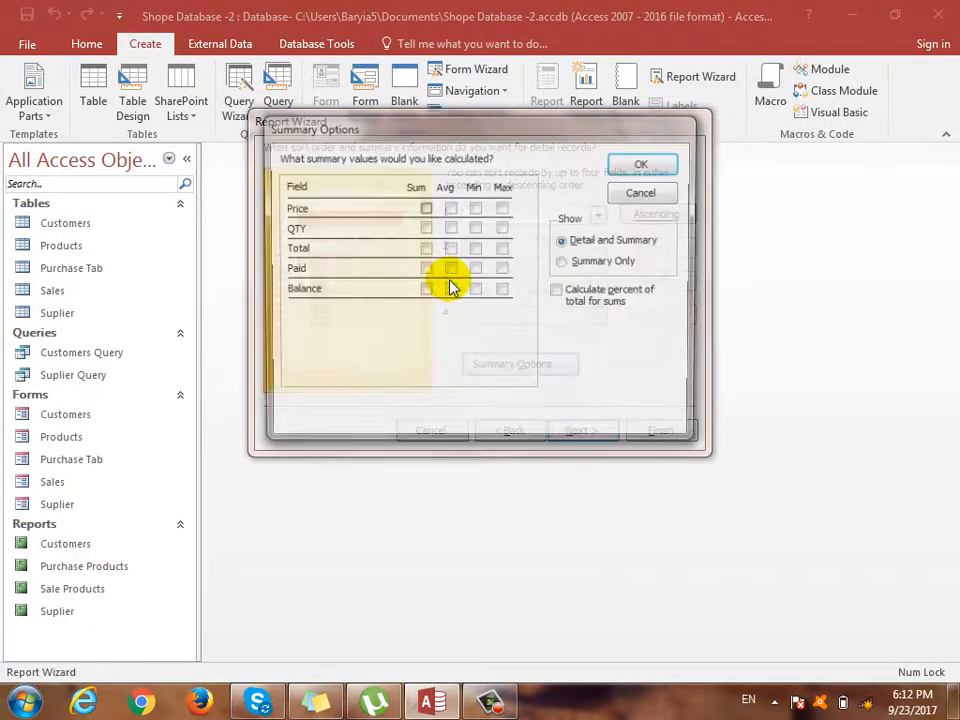
click(427, 229)
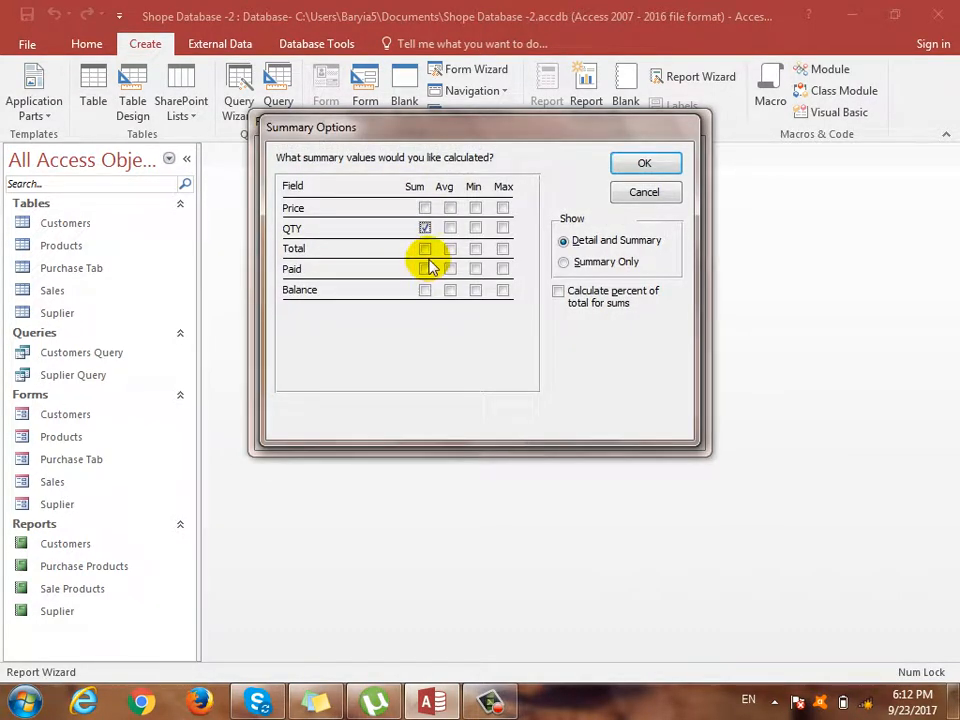
click(427, 270)
click(425, 290)
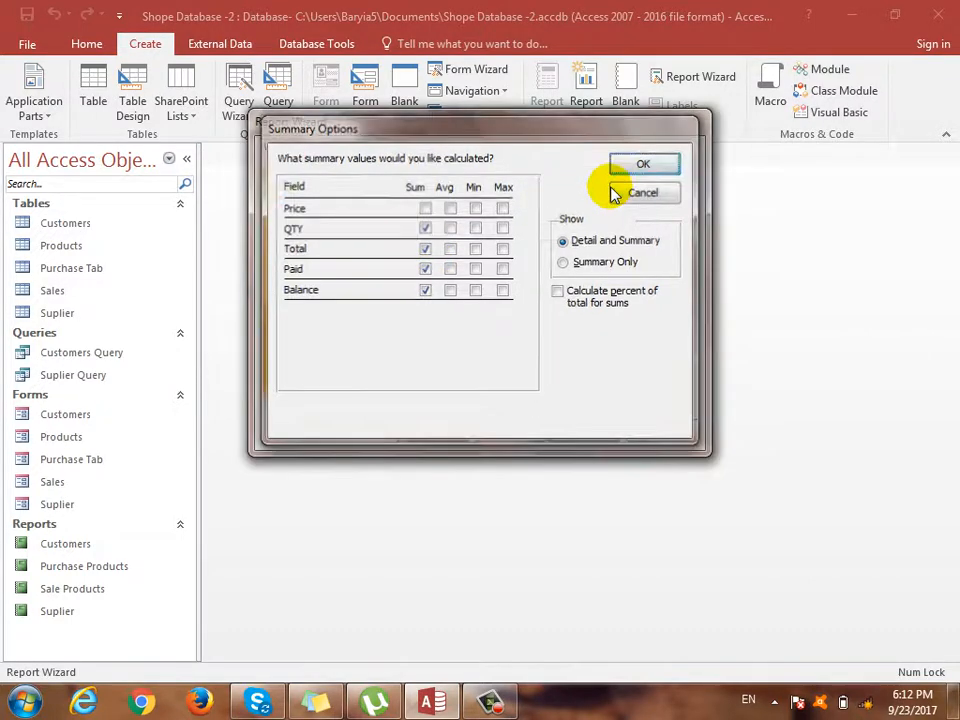
click(644, 163)
Finish the report as Suplier1 with the stepped portrait layout and preview it by entering the supplier's name.
click(577, 430)
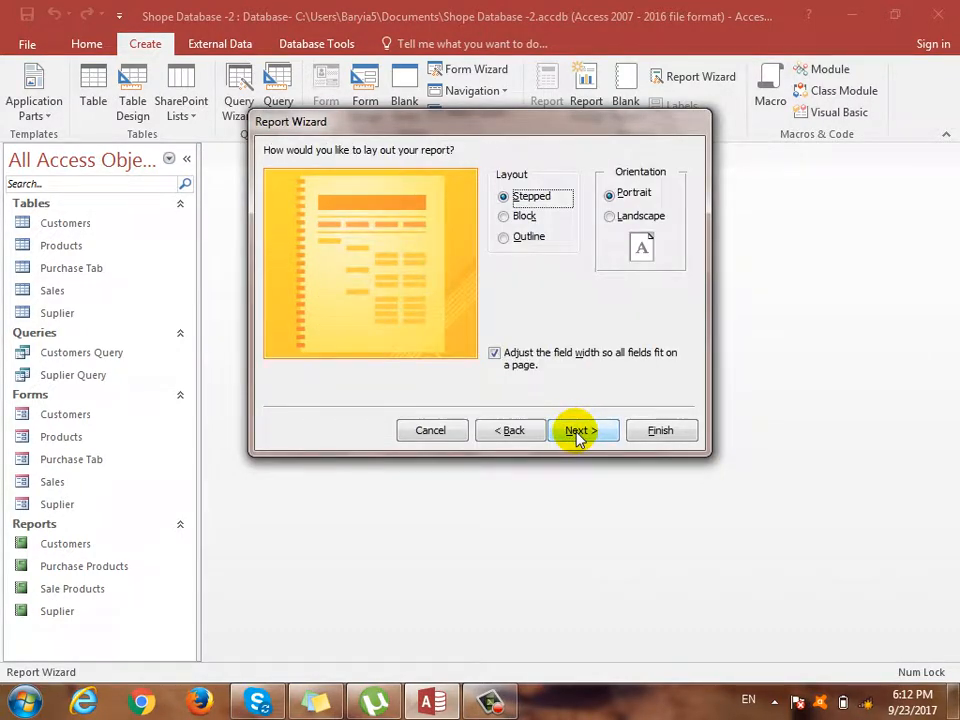
click(577, 432)
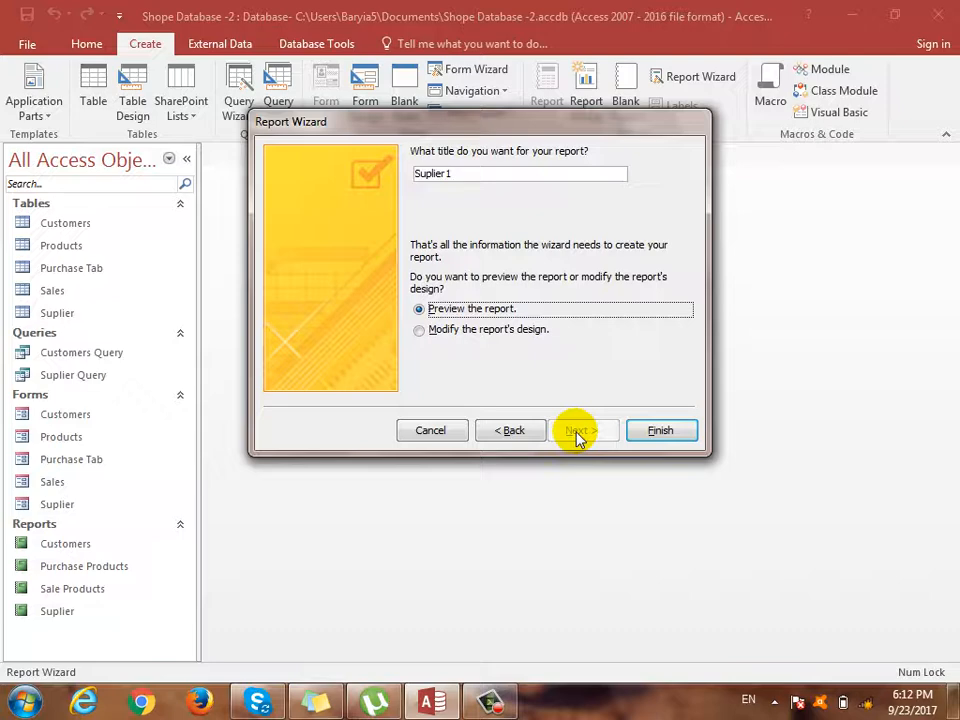
click(636, 431)
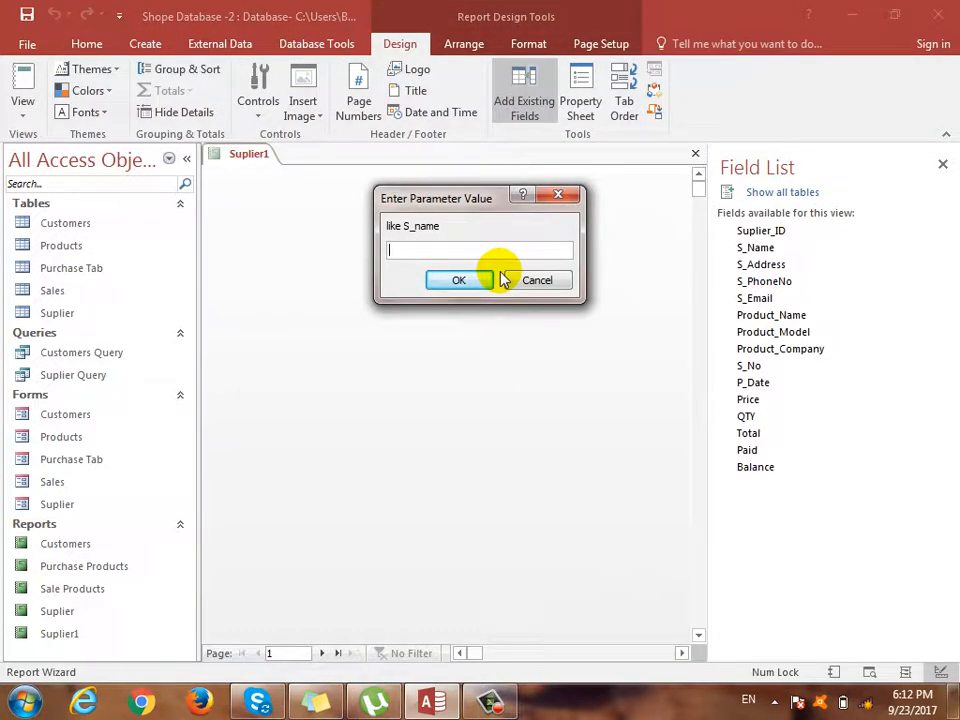
text(khal)
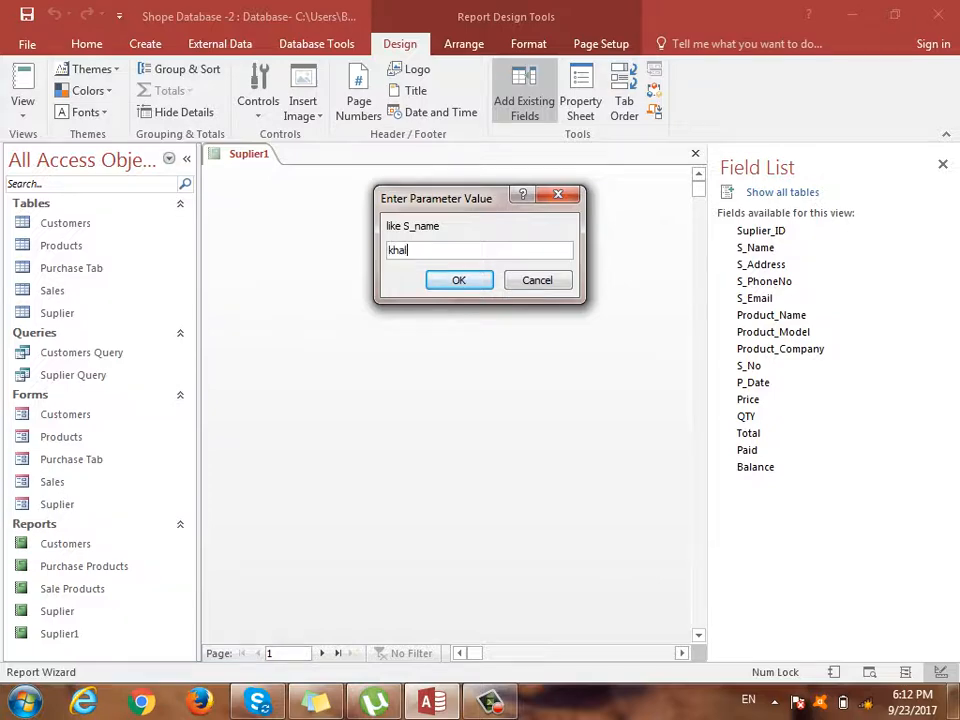
text(id)
key(Return)
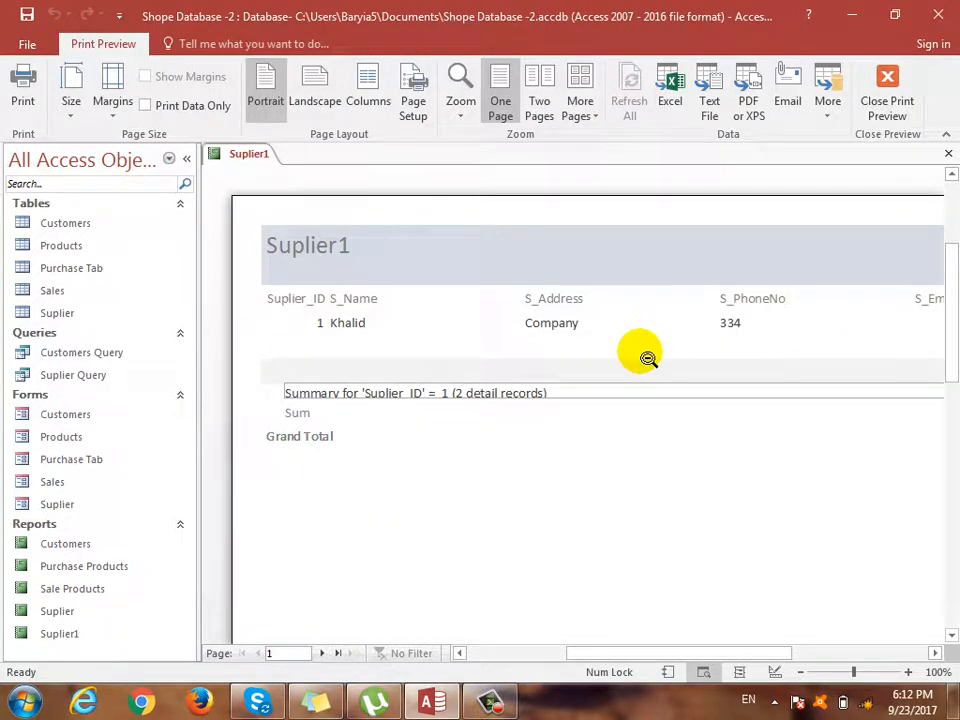
Leave the print preview and close the Suplier1 report along with its field list.
click(884, 108)
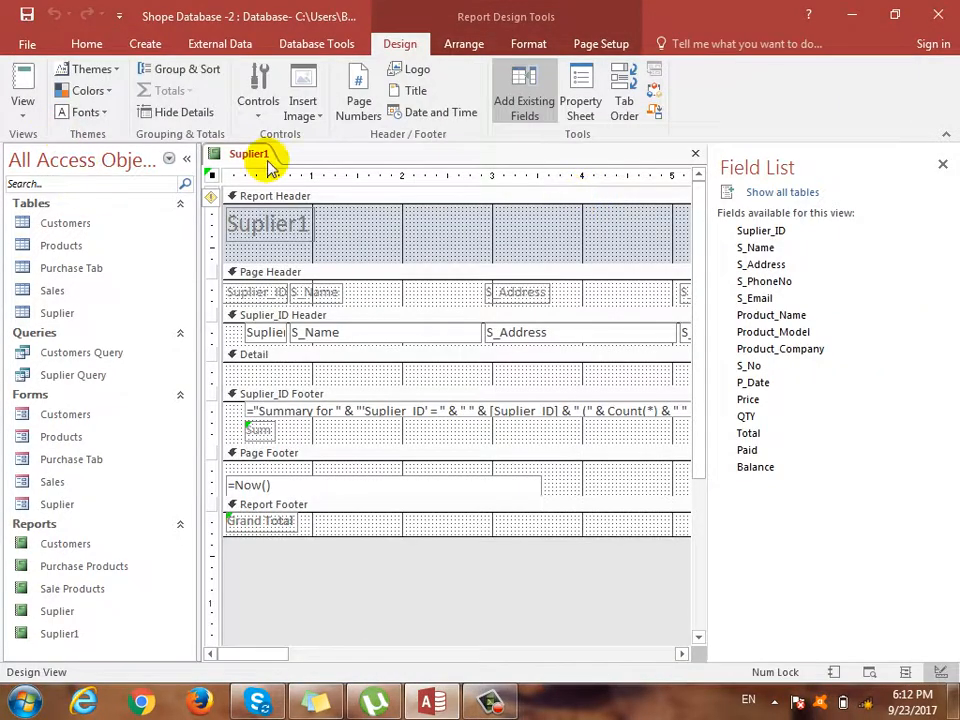
click(942, 164)
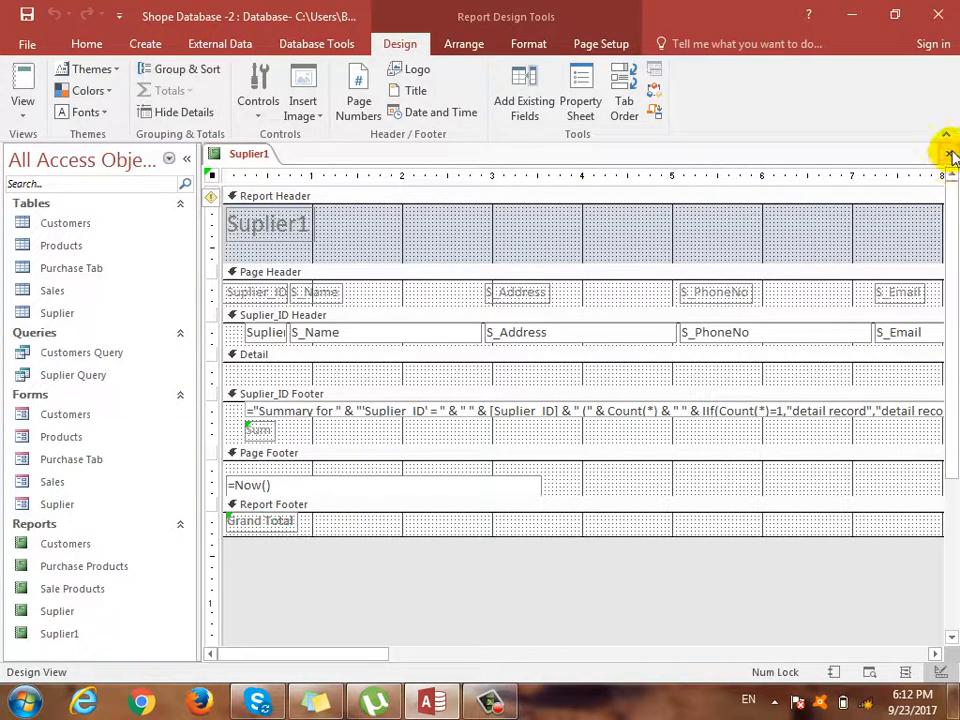
click(940, 152)
Start another report with the Report Wizard and add all fields of Customers Query.
click(148, 44)
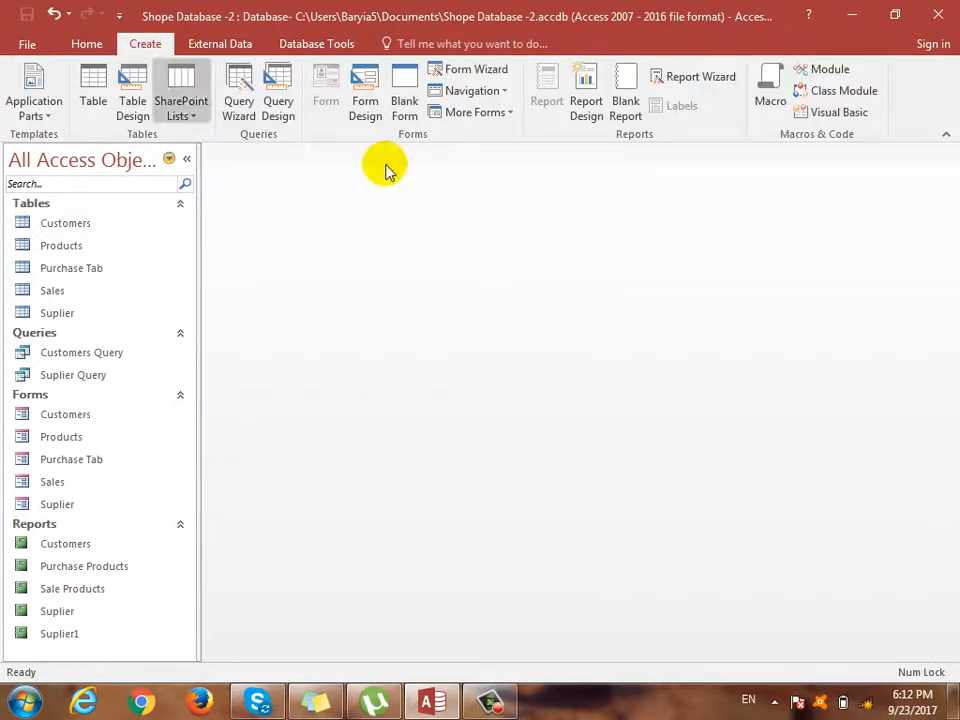
click(700, 77)
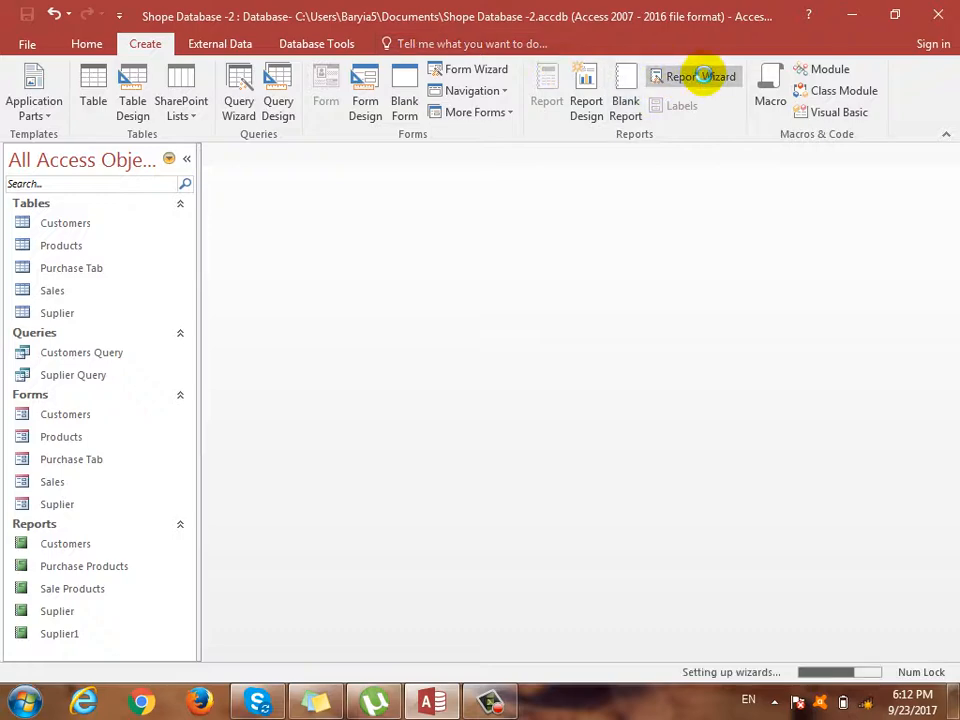
click(501, 245)
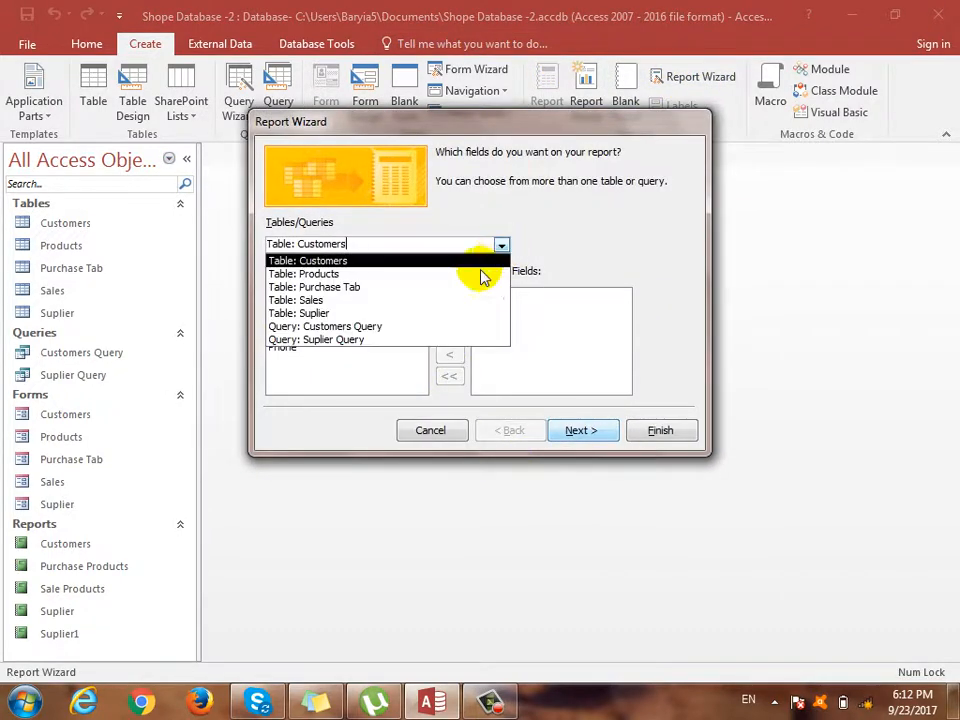
click(358, 327)
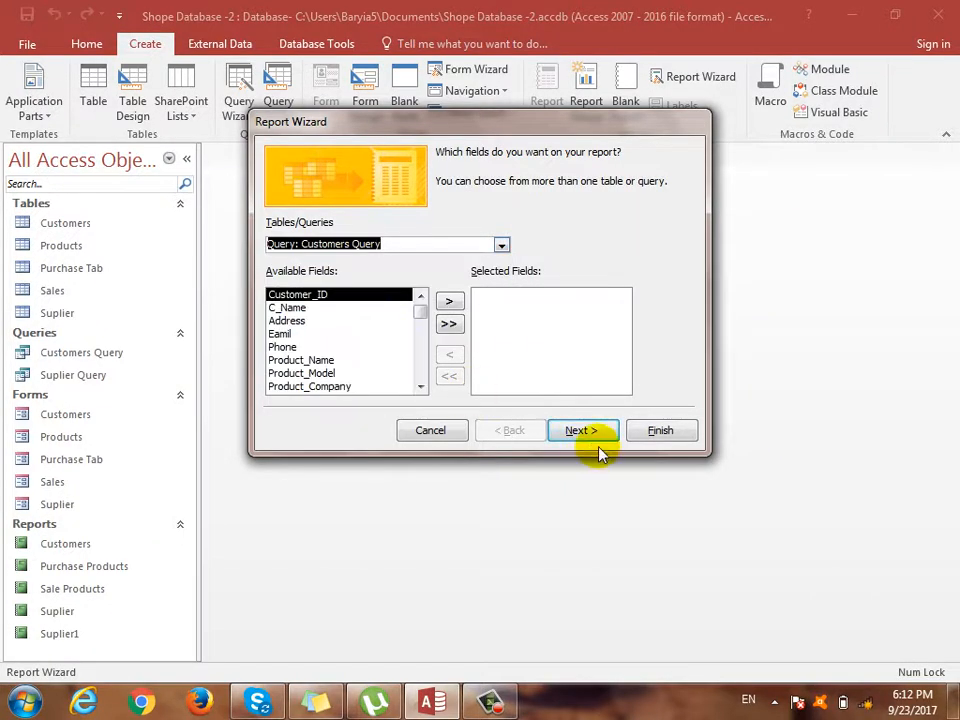
click(449, 323)
View the customer report data by Customers and add Sum summary values for Qty, Total, Paid and Balance.
click(585, 432)
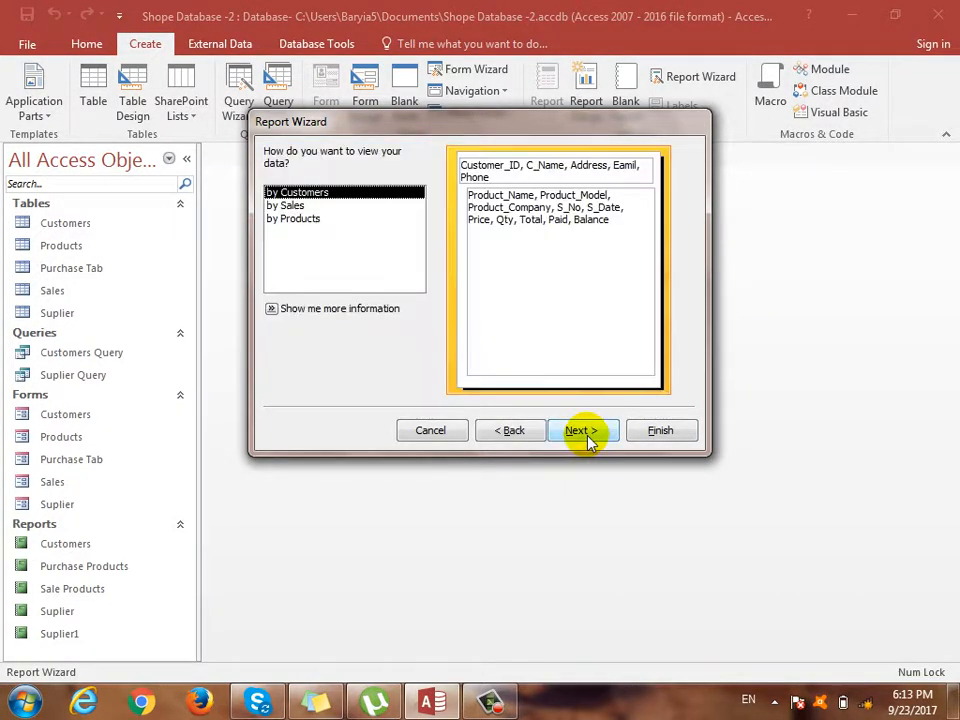
click(585, 432)
click(572, 430)
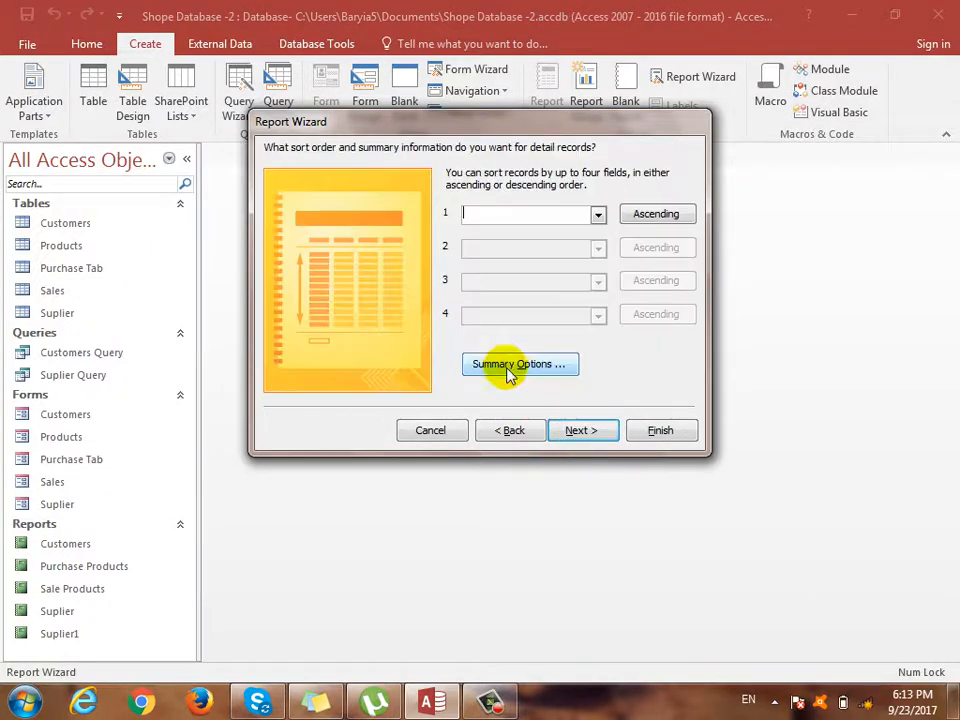
click(519, 363)
click(425, 228)
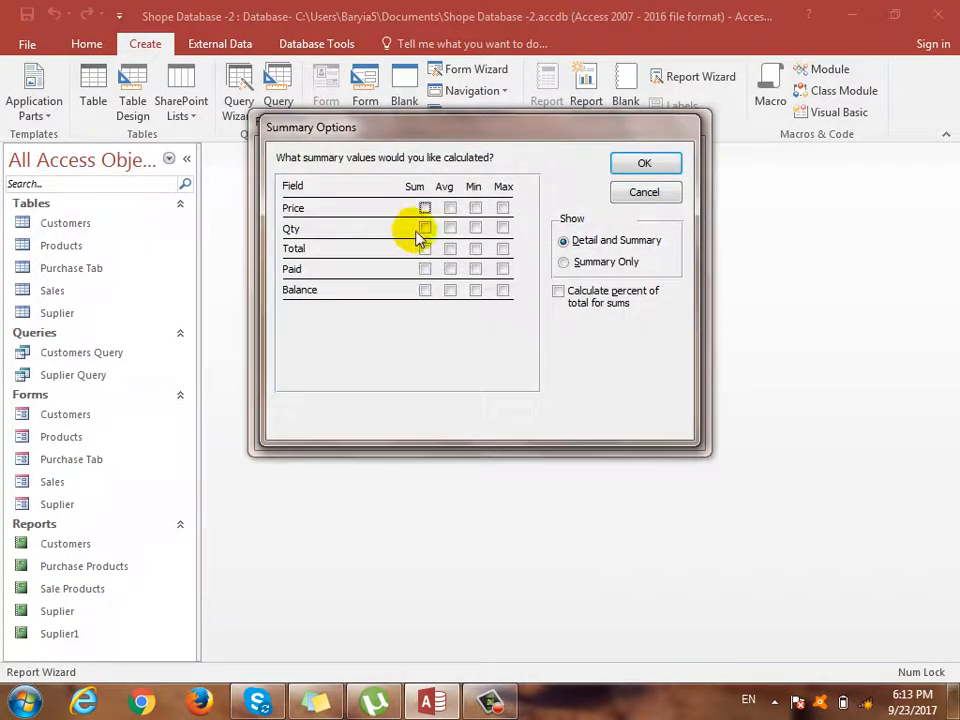
click(425, 249)
click(425, 290)
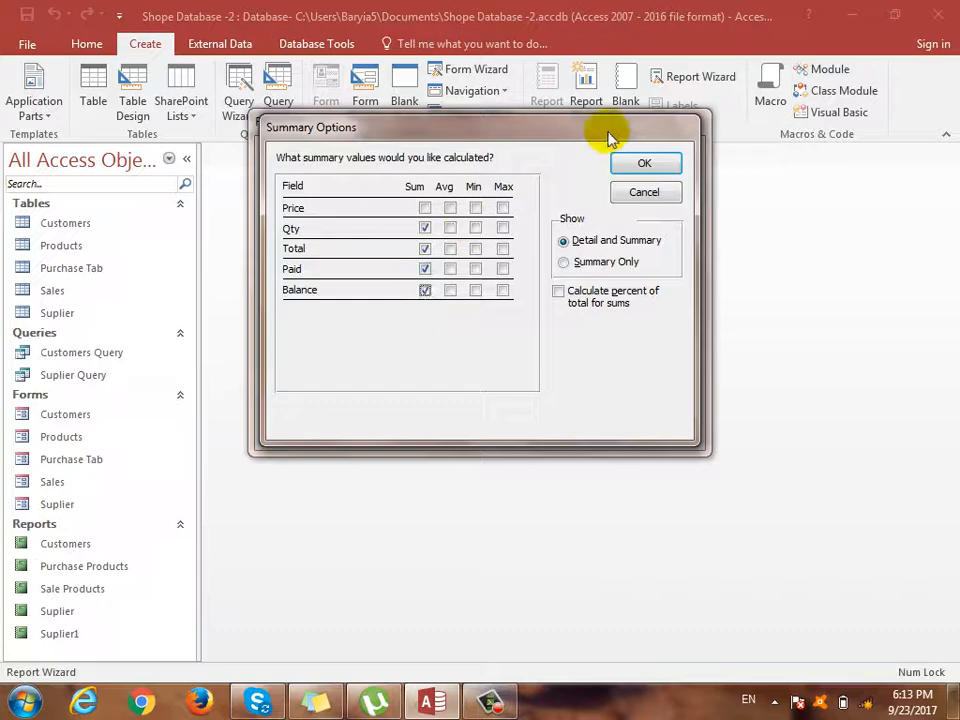
click(640, 163)
Keep the stepped portrait layout, title the report Customers Query Report, and close it after previewing.
click(582, 430)
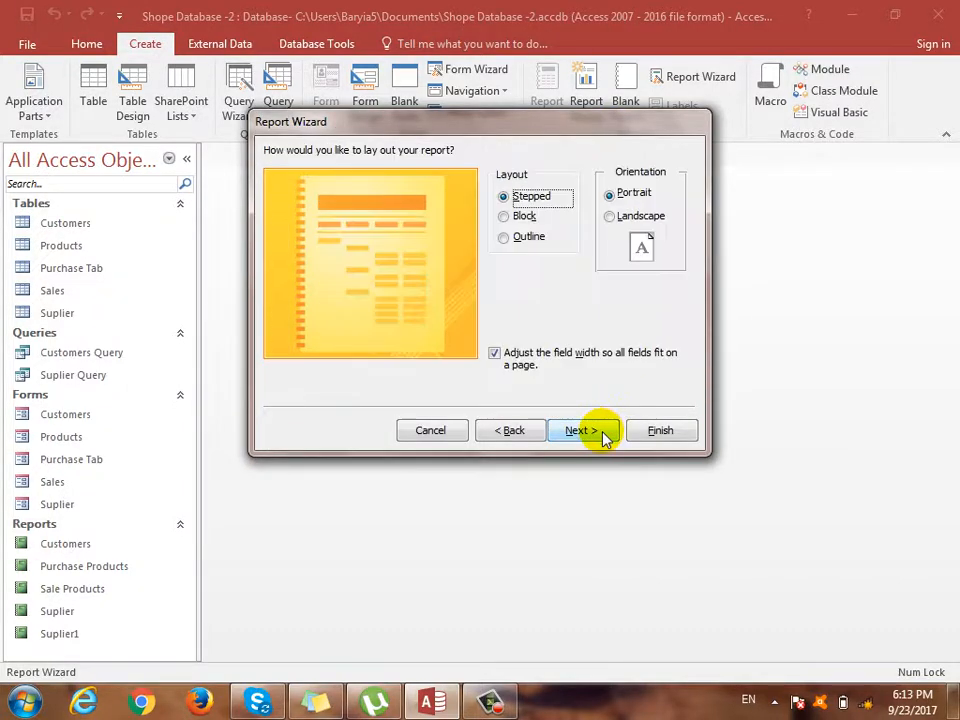
click(600, 433)
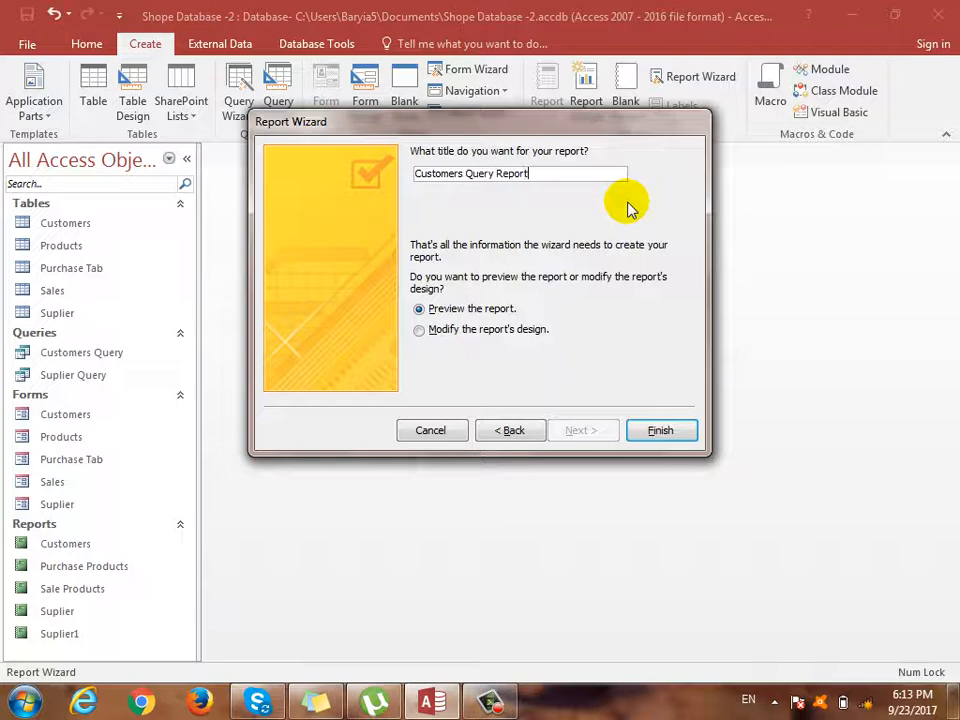
click(657, 430)
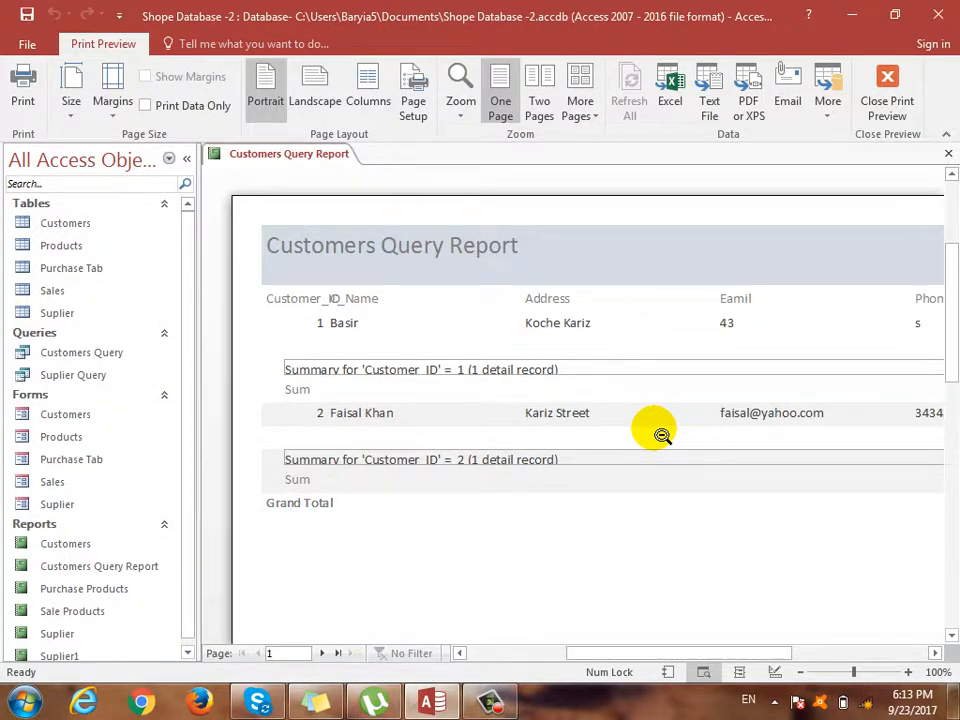
click(946, 154)
Add the criterion [like C_name] to C_Name in Customers Query, test it with a customer's name, and save the query.
double_click(86, 354)
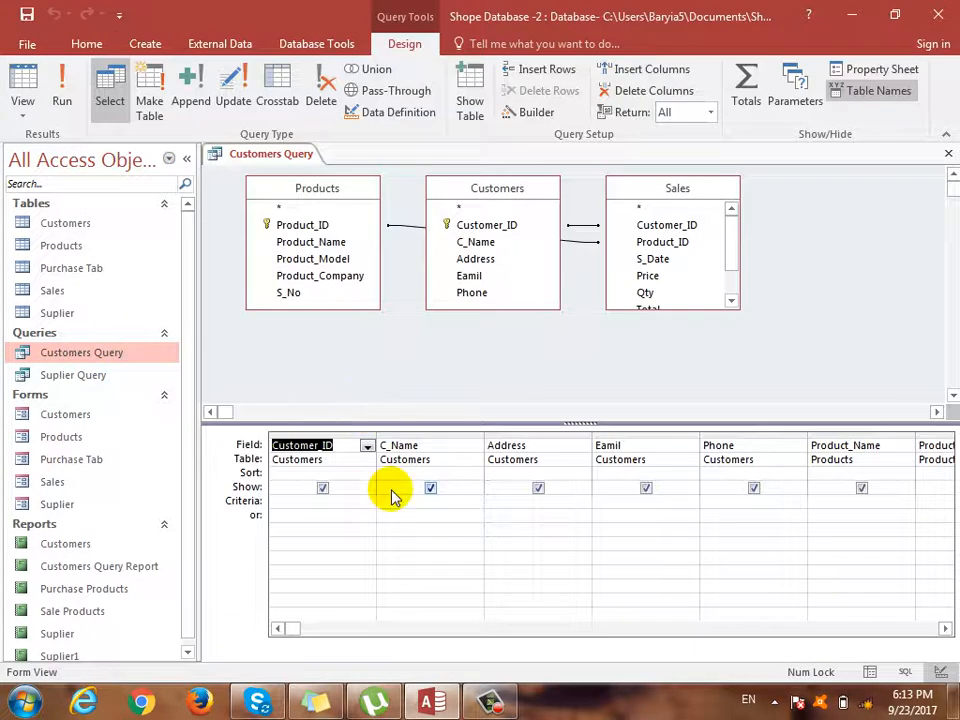
click(399, 503)
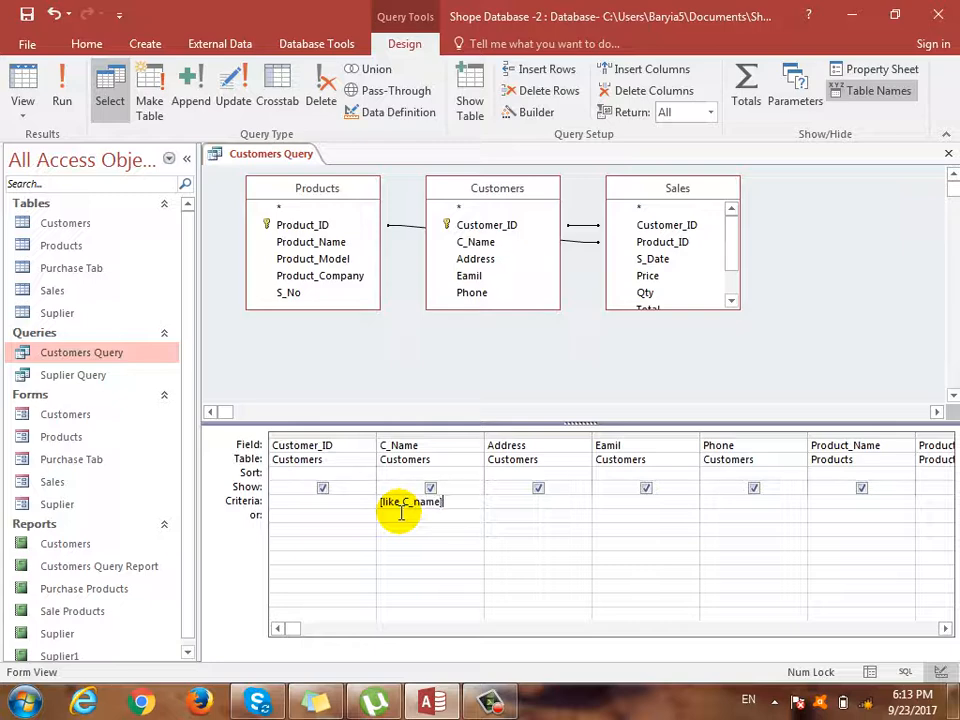
key(F5)
text(basir)
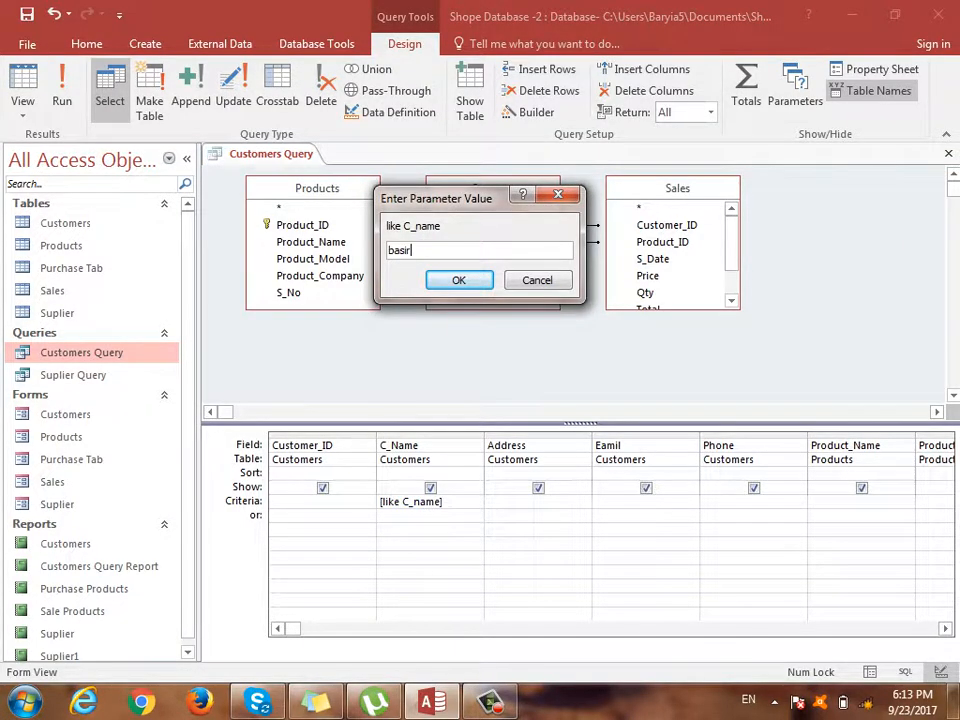
key(Return)
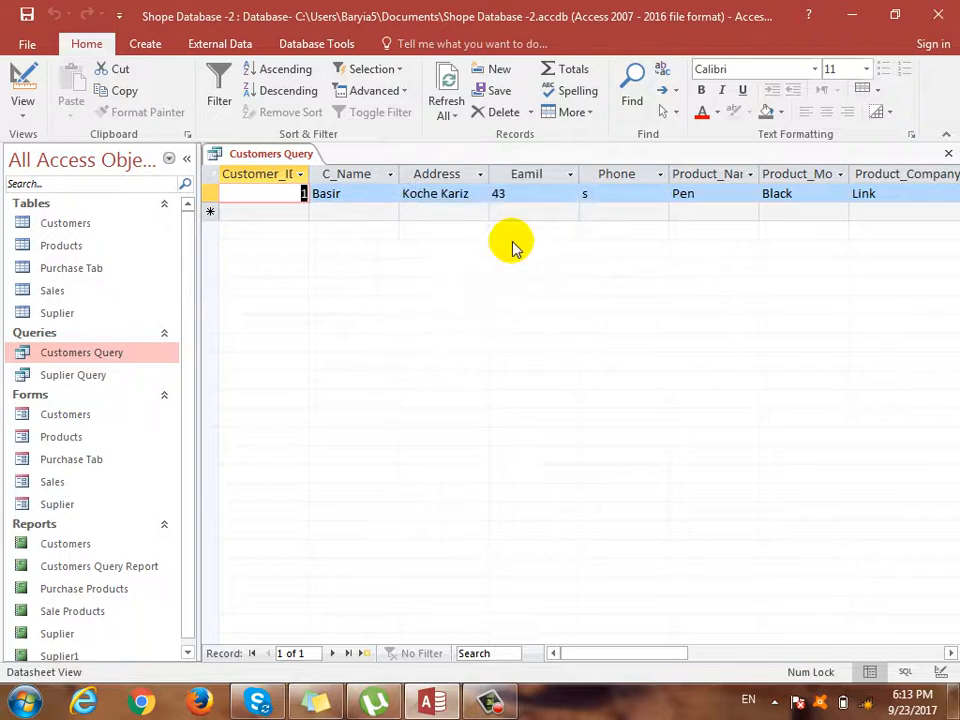
click(949, 156)
click(425, 398)
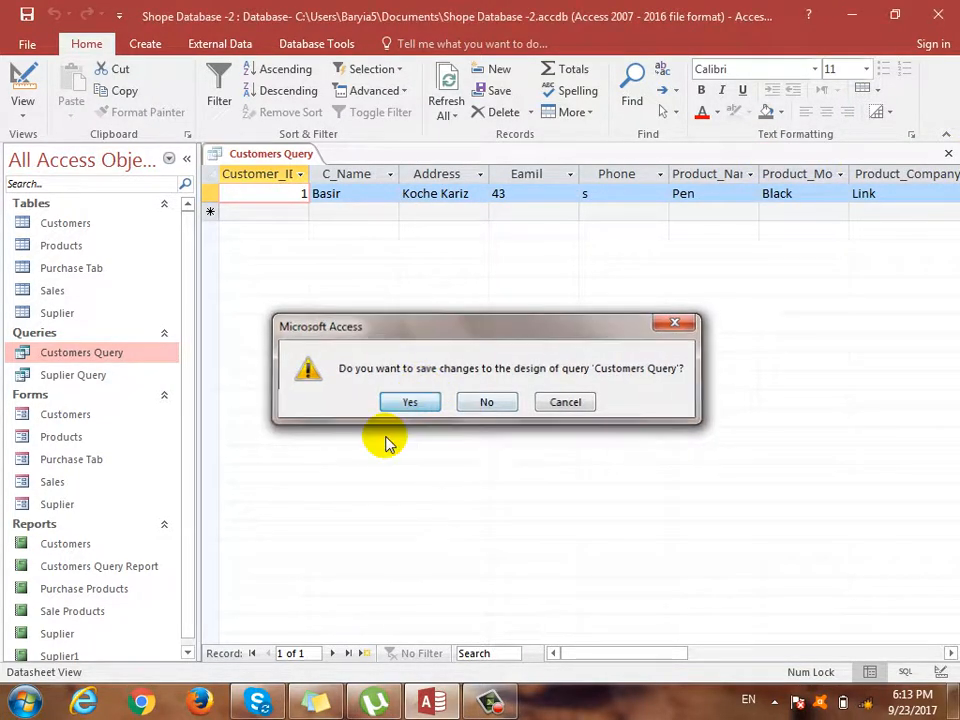
Open Customers Query Report for one customer by entering the customer's name, view it and close it.
double_click(130, 566)
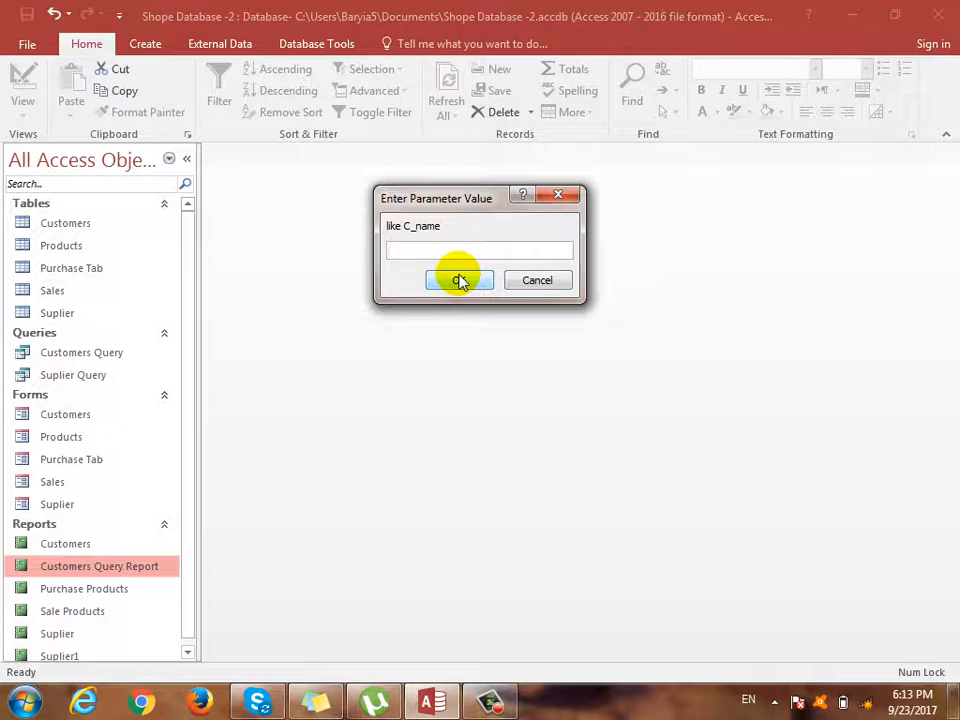
text(basir)
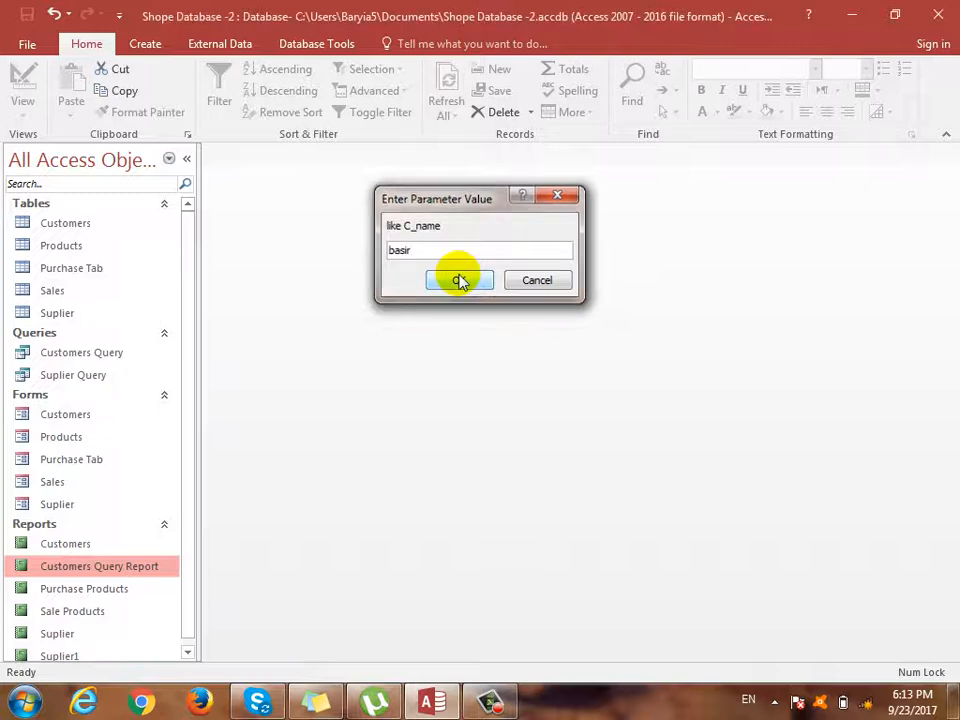
click(459, 280)
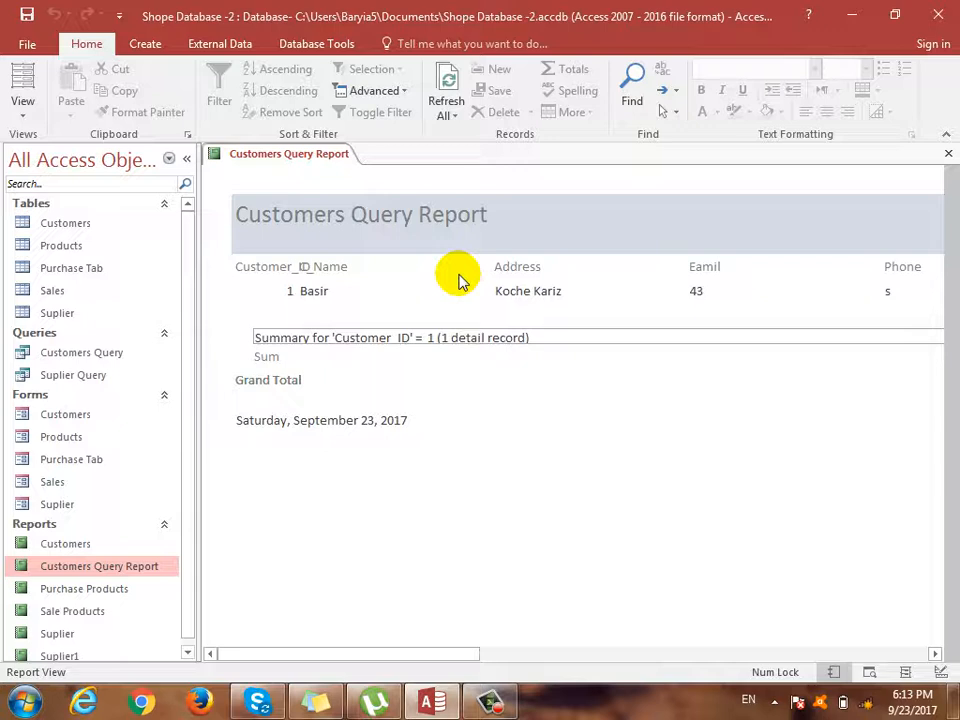
click(947, 153)
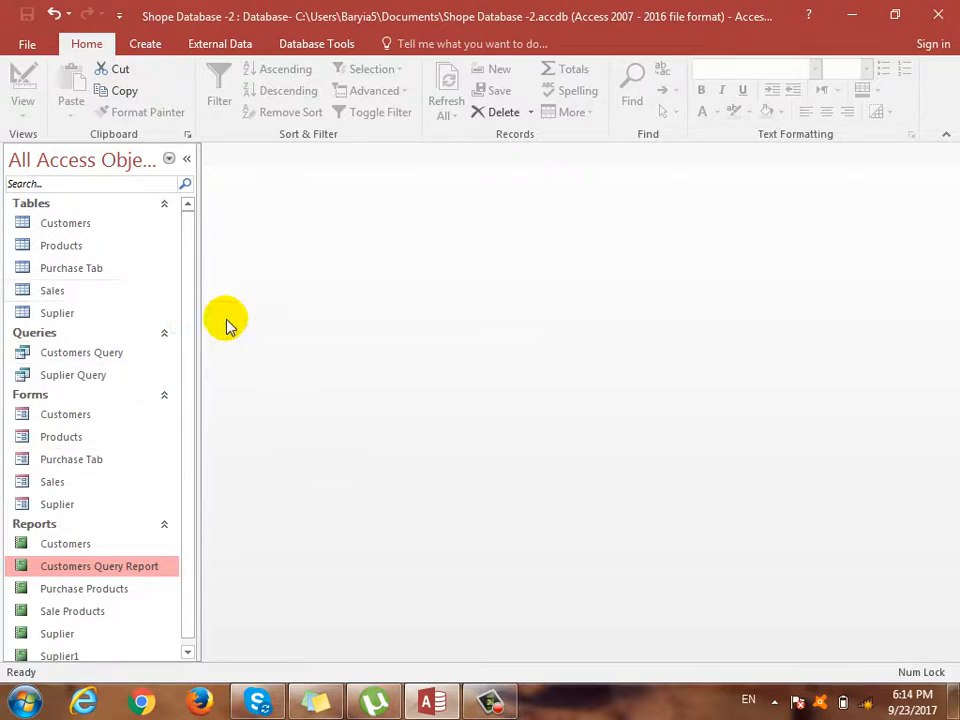
click(490, 702)
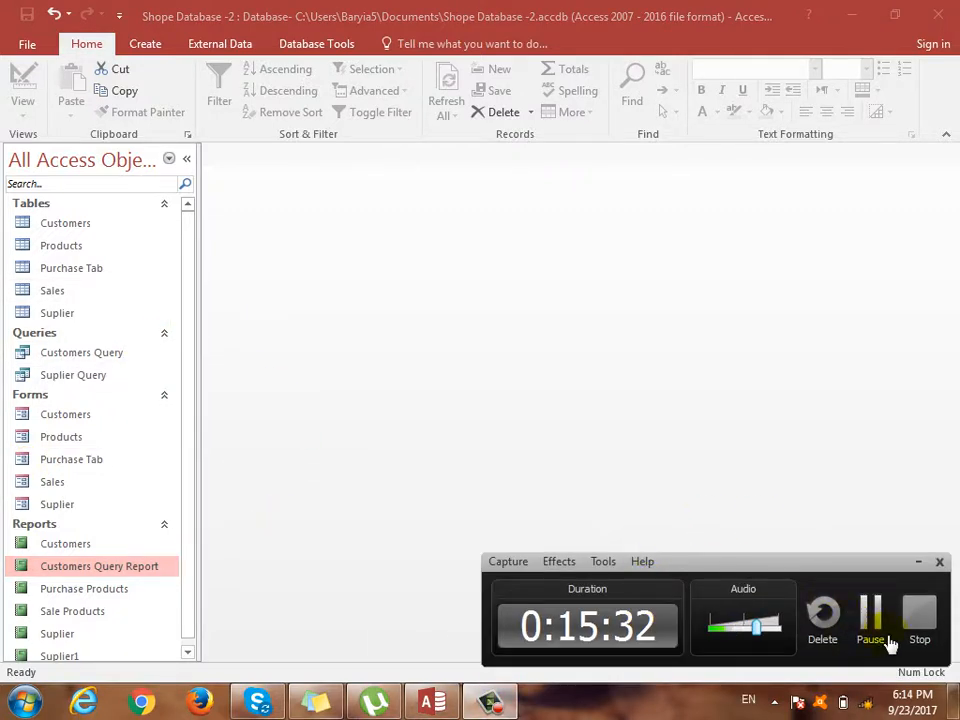